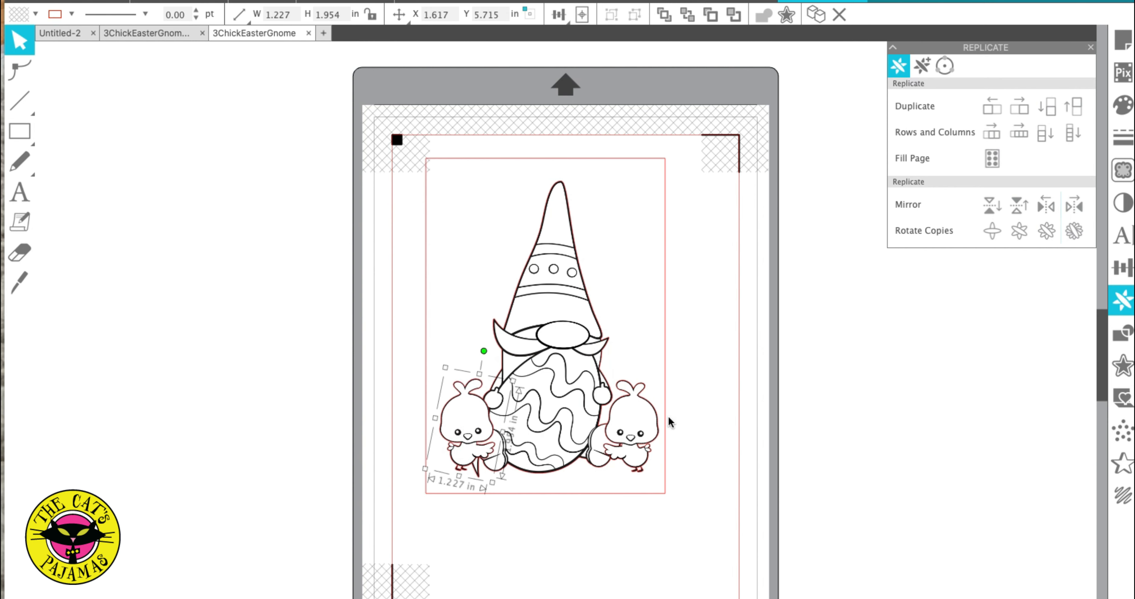
- Duplicate each of the two chicks above its original beside the gnome
key(Escape)
right_click(633, 411)
click(932, 461)
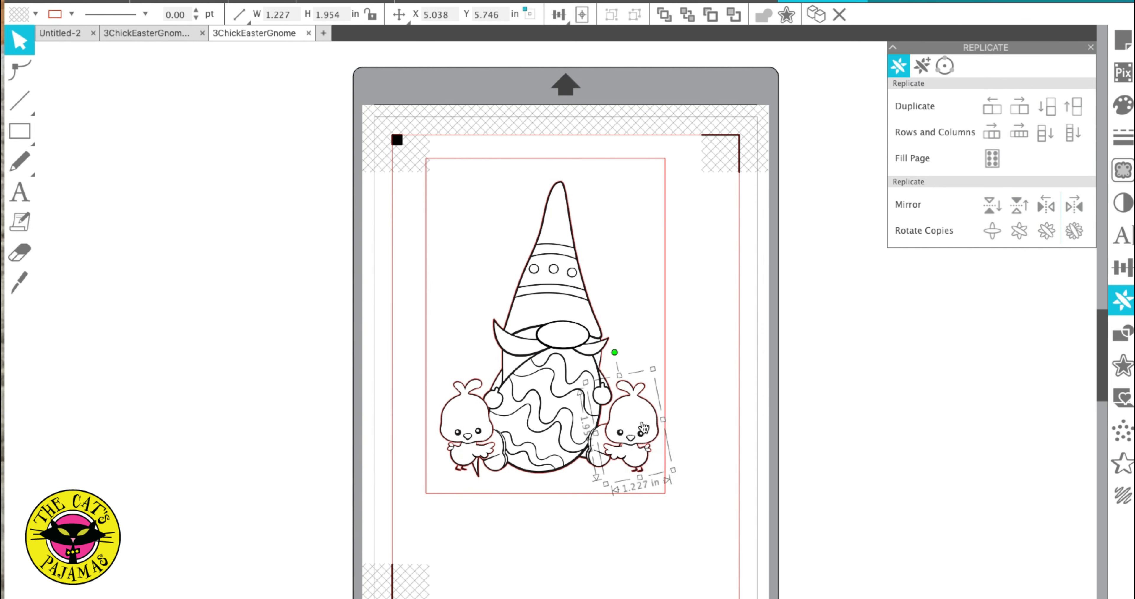
click(468, 418)
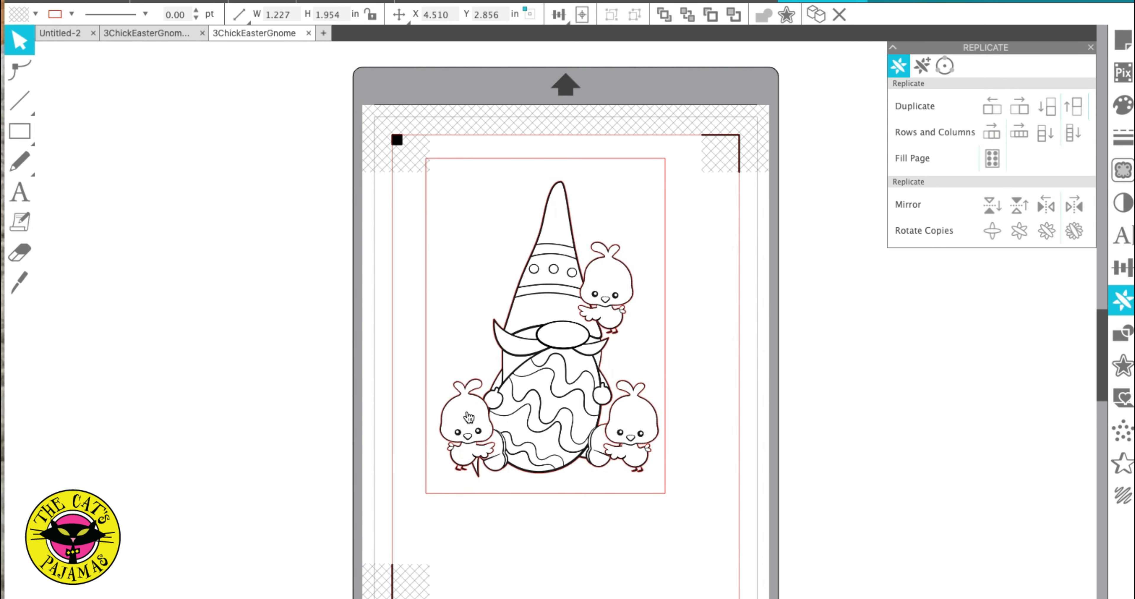
click(1074, 106)
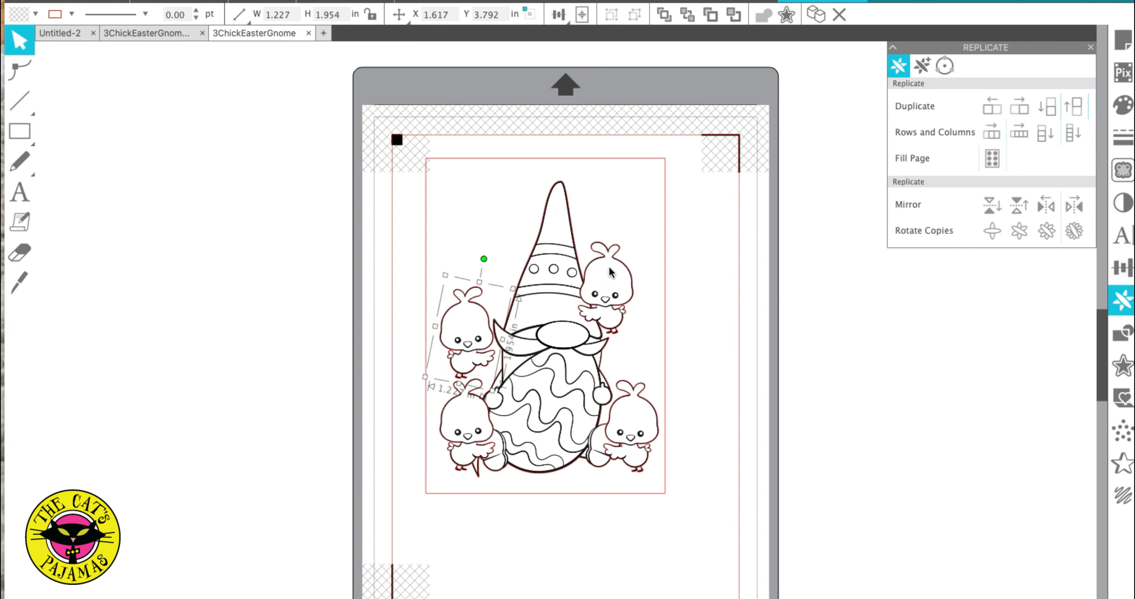
- Pull the border rectangle off the page and rearrange the gnome with the four chicks in a row beneath it
drag(664, 261, 324, 244)
drag(607, 300, 699, 330)
drag(467, 348, 476, 546)
drag(458, 450, 544, 555)
drag(546, 419, 483, 379)
drag(635, 440, 622, 542)
drag(685, 331, 672, 538)
- Mirror the gnome to make a second, flipped copy standing beside the original above the chicks
click(498, 344)
click(1041, 207)
drag(328, 291, 648, 290)
- Try duplicating the second chick above the row, and undo the copy
click(545, 523)
click(545, 523)
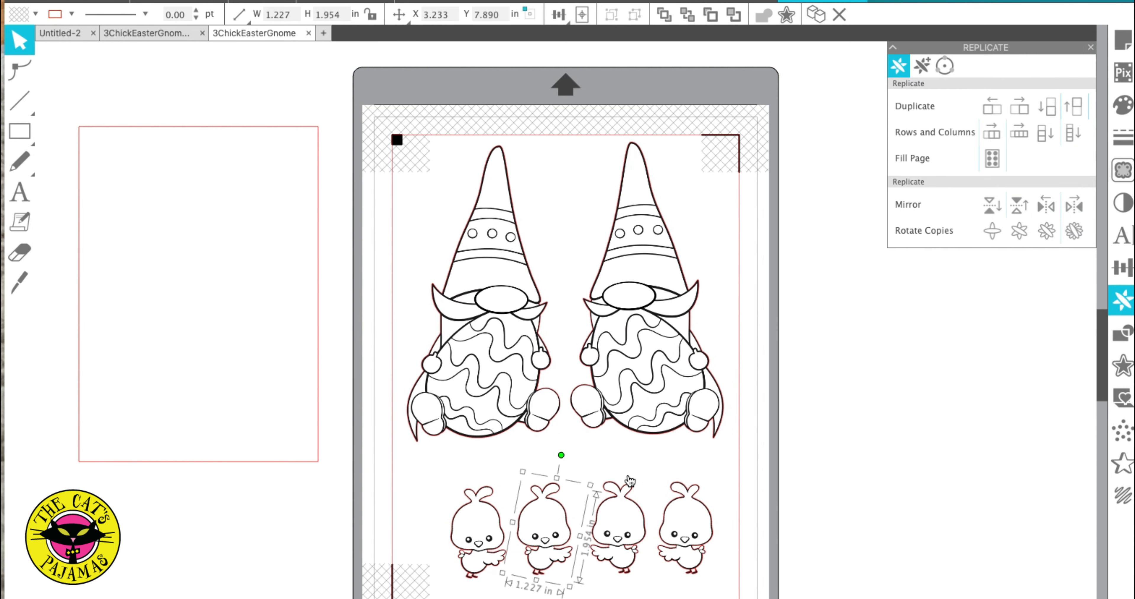
right_click(620, 494)
click(700, 544)
drag(554, 515, 555, 511)
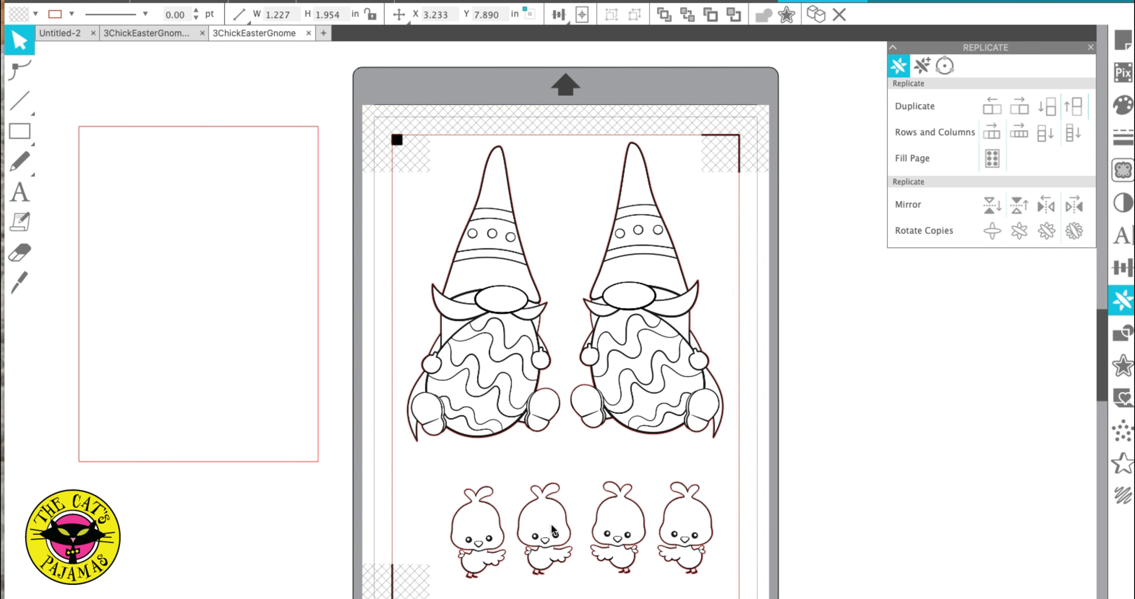
click(1076, 107)
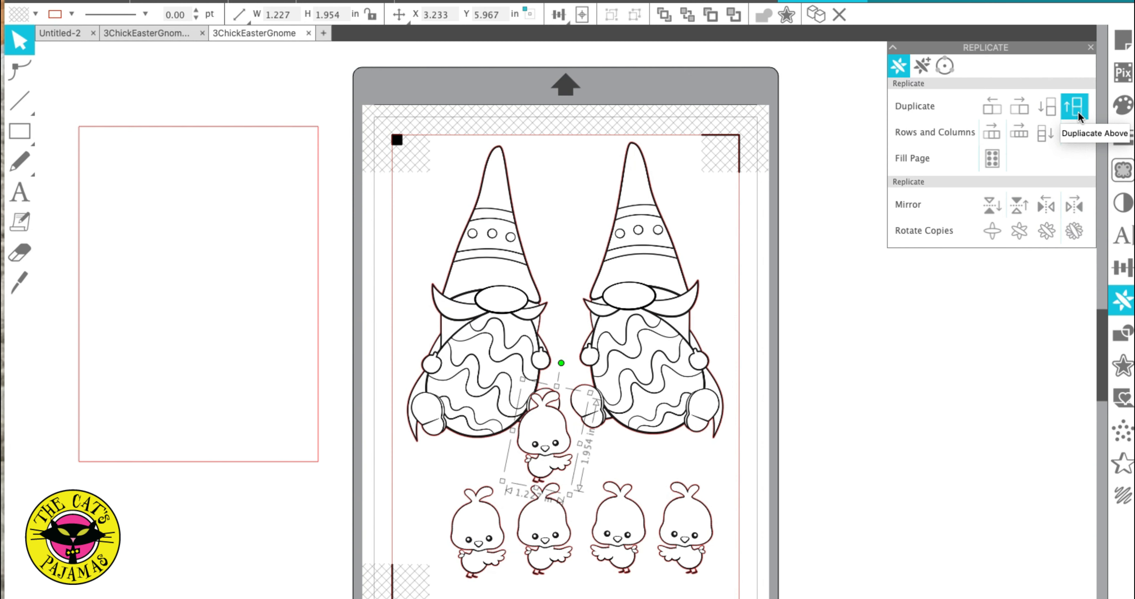
key(super+z)
- Shift the row of four chicks down and duplicate the whole row above itself
drag(820, 470, 477, 575)
drag(496, 520, 495, 540)
click(1075, 106)
click(833, 485)
- Reposition the chicks individually so both rows are spread out beneath the two gnomes
drag(481, 471, 431, 507)
drag(540, 472, 506, 500)
drag(556, 525, 567, 528)
drag(494, 532, 491, 533)
drag(627, 482, 590, 504)
drag(617, 538, 622, 540)
drag(583, 500, 626, 546)
drag(684, 454, 661, 469)
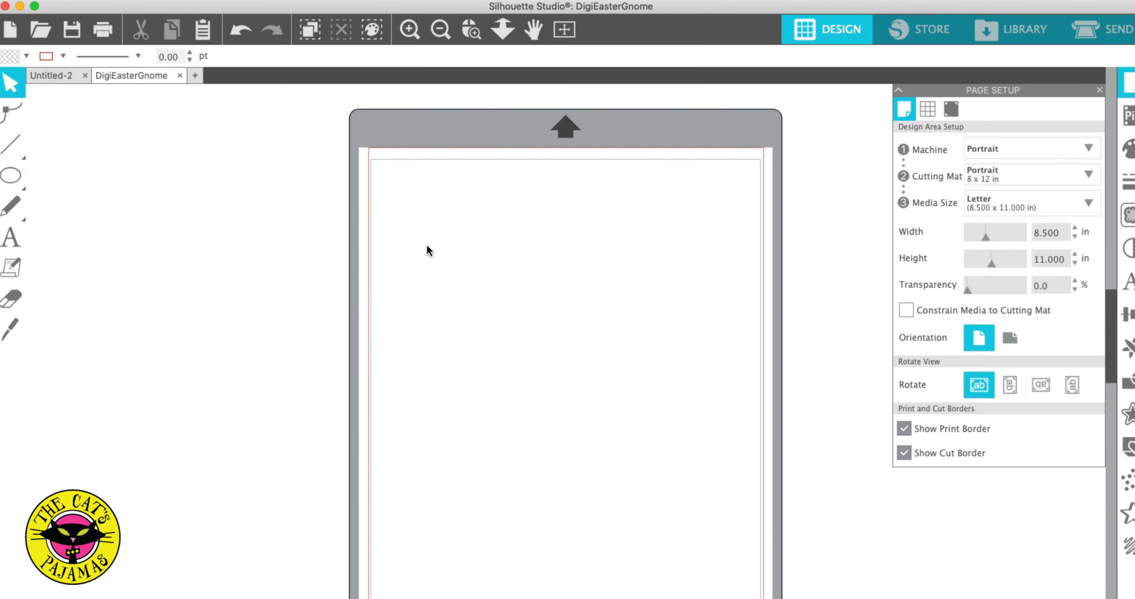
- Check the Autotrace option for PNG files in the import preferences and accept the settings
click(148, 0)
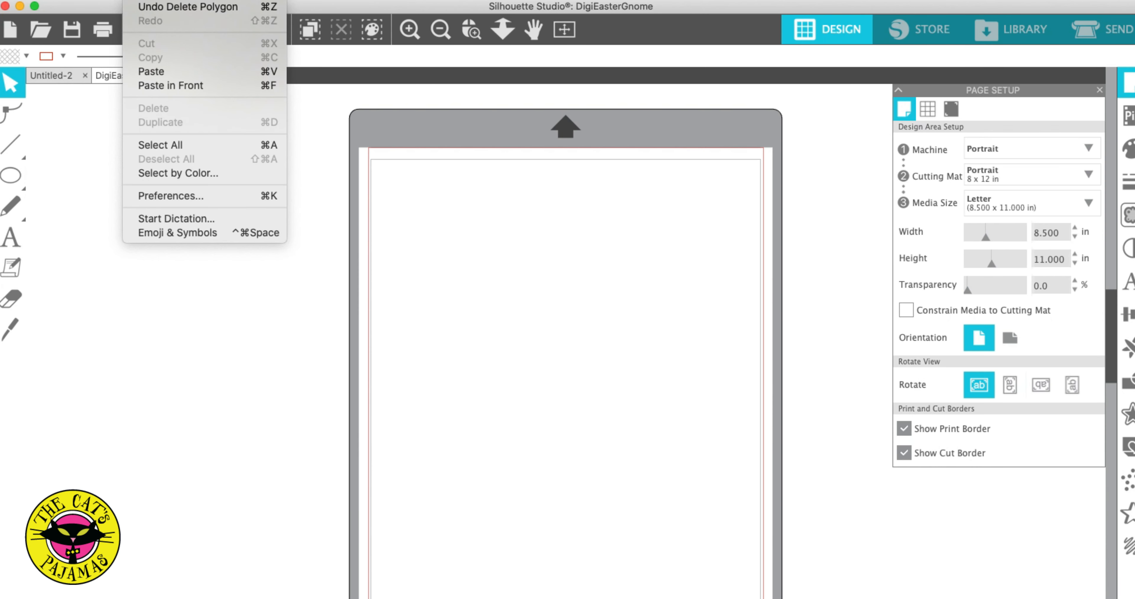
click(195, 197)
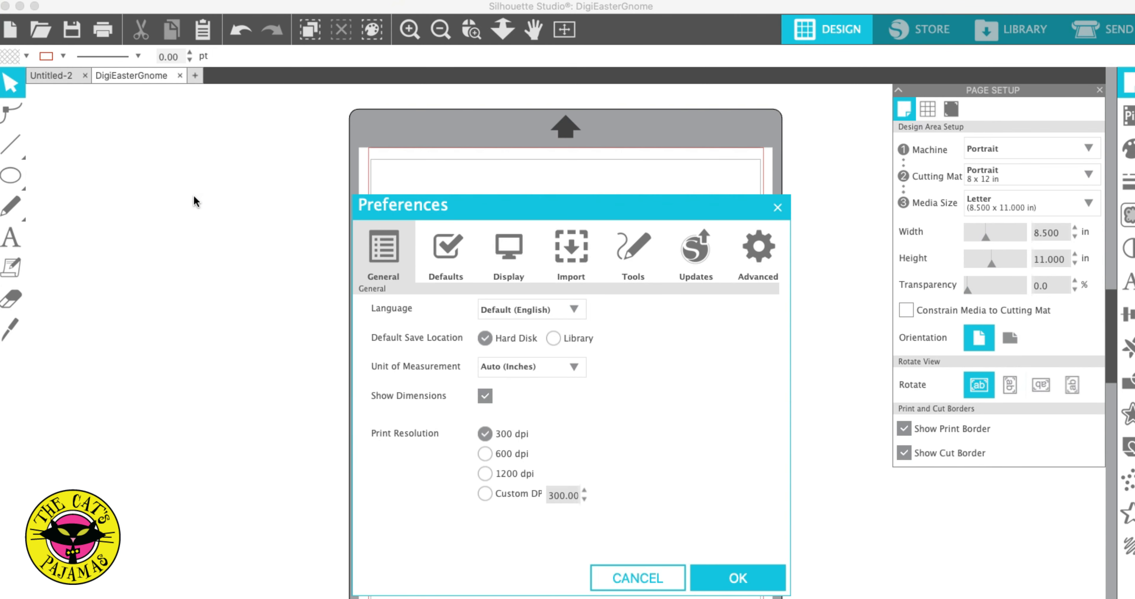
click(565, 247)
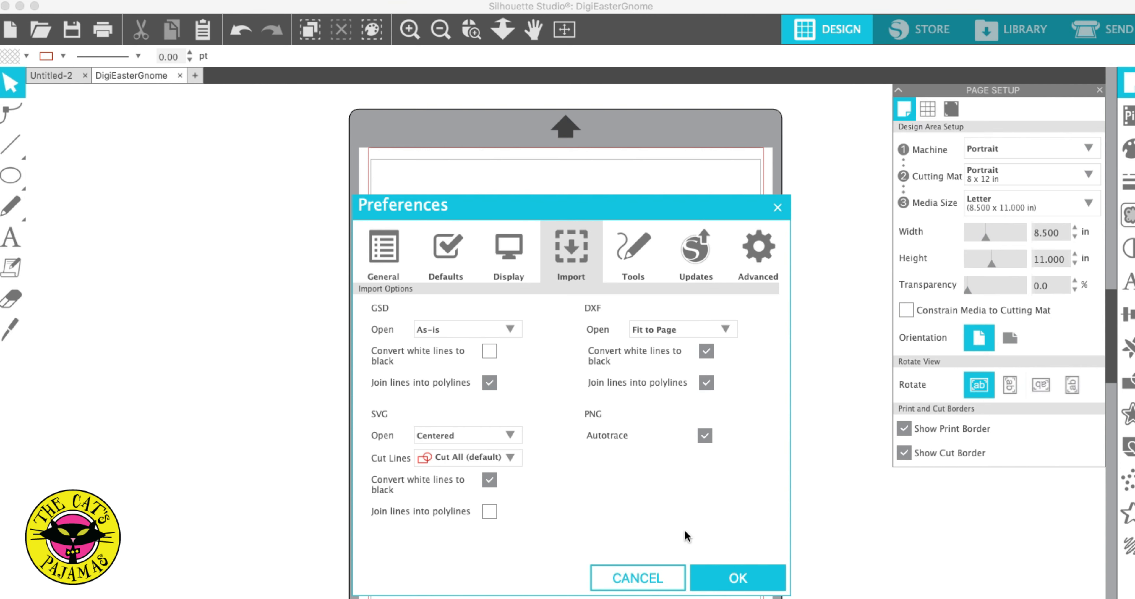
click(737, 582)
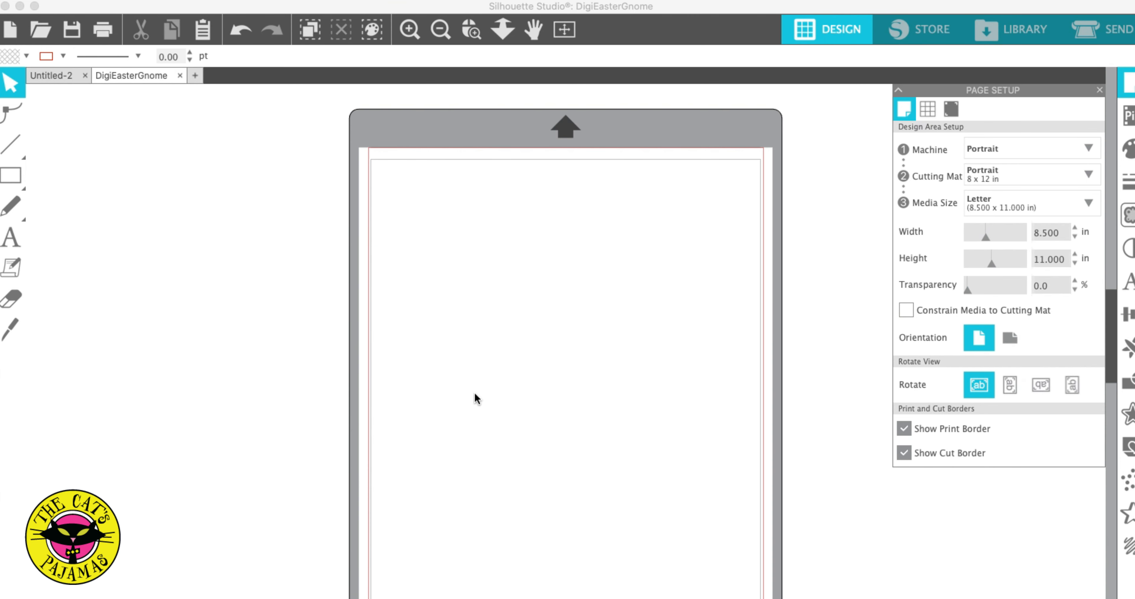
- Open the image DigiEasterGnome.png
click(40, 32)
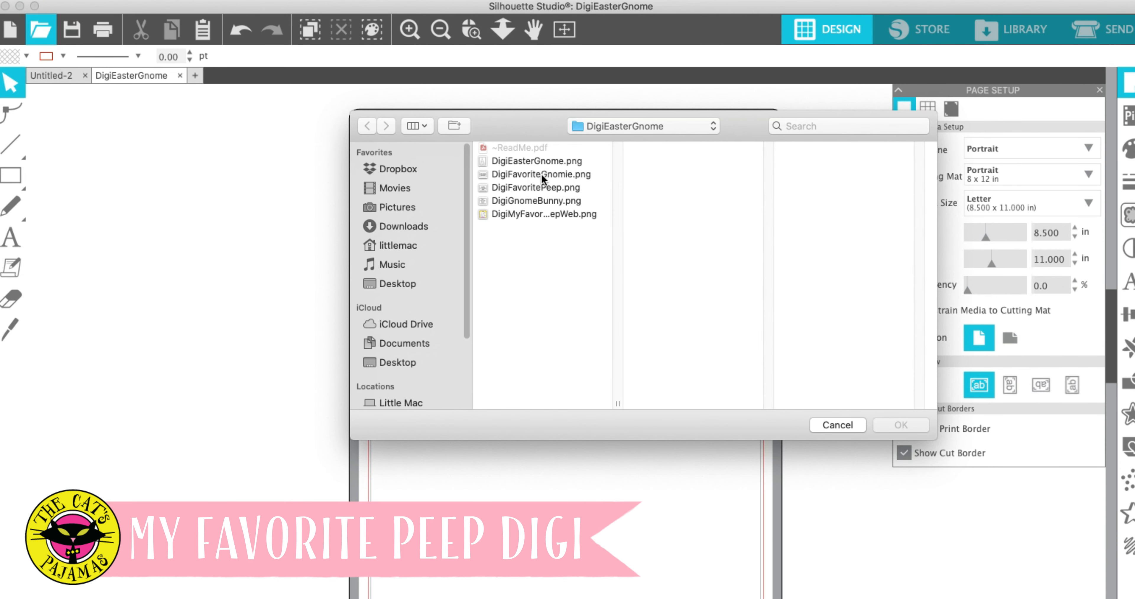
click(545, 161)
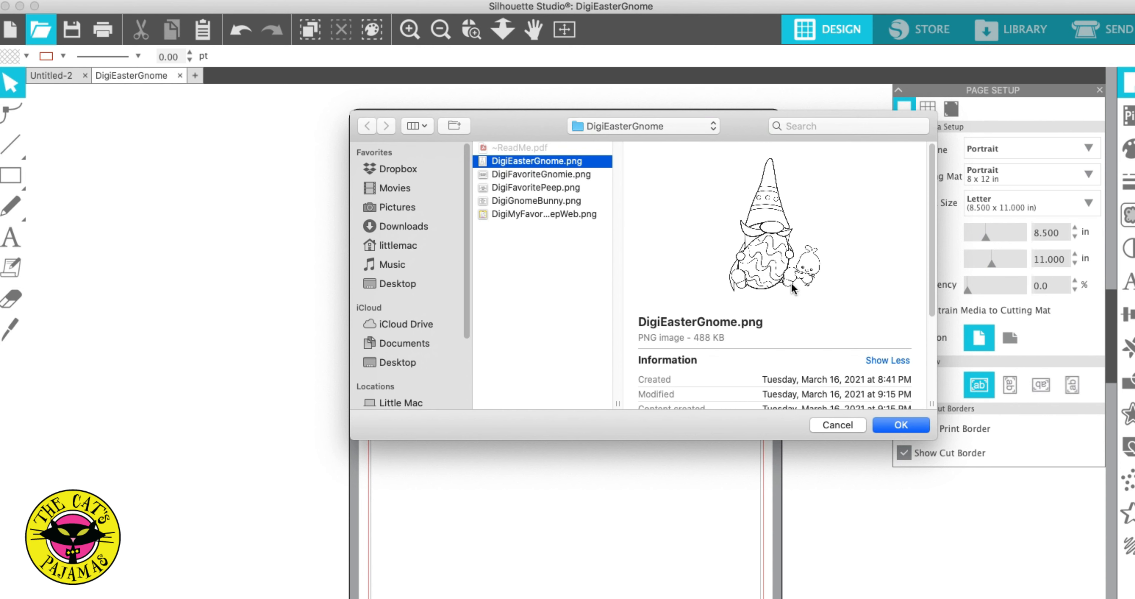
click(902, 424)
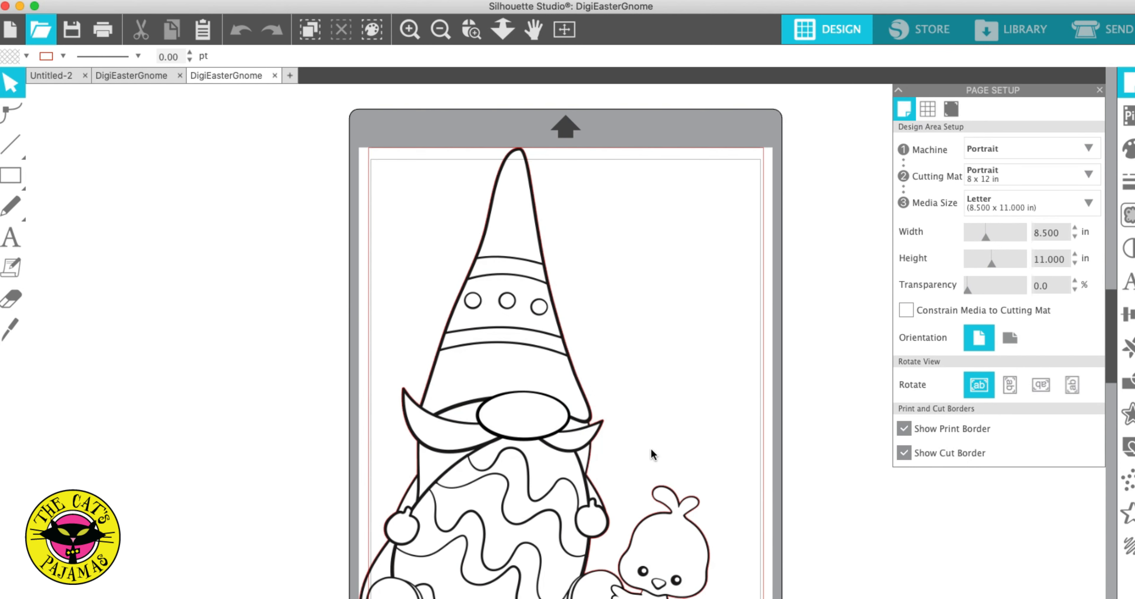
- Move the gnome artwork inside the page borders and set the page transparency to 68%
drag(582, 479, 619, 482)
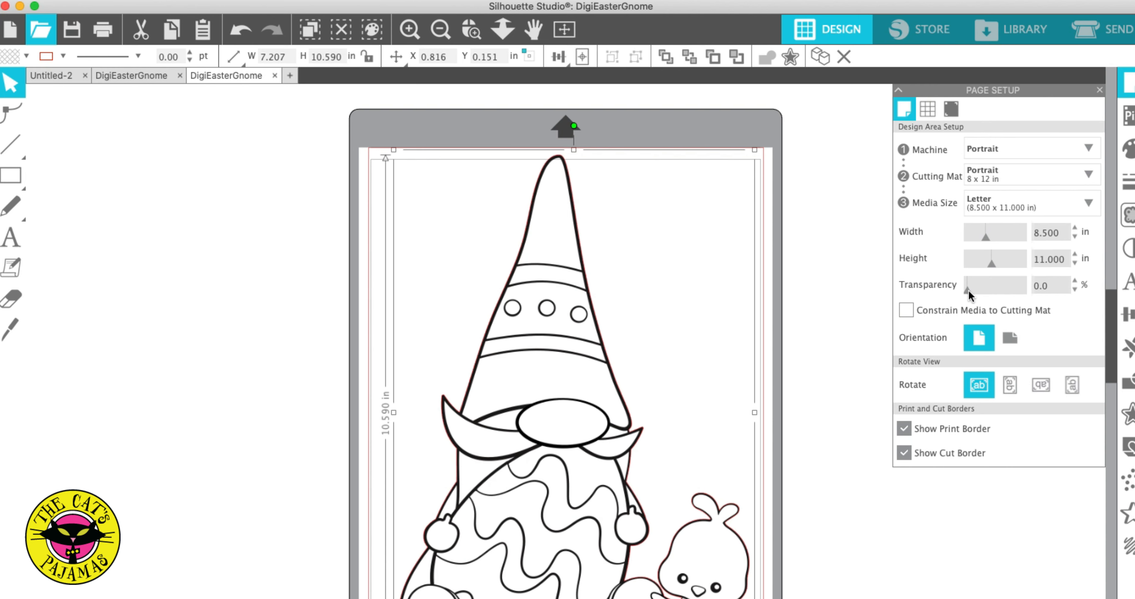
drag(973, 290, 1005, 289)
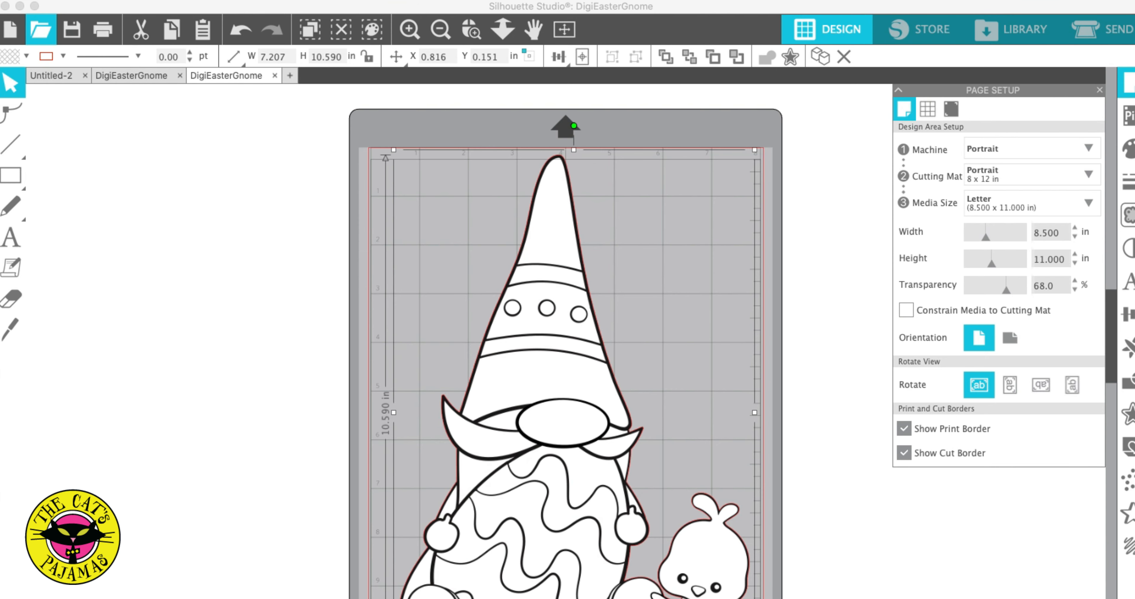
scroll(738, 594, down, 5)
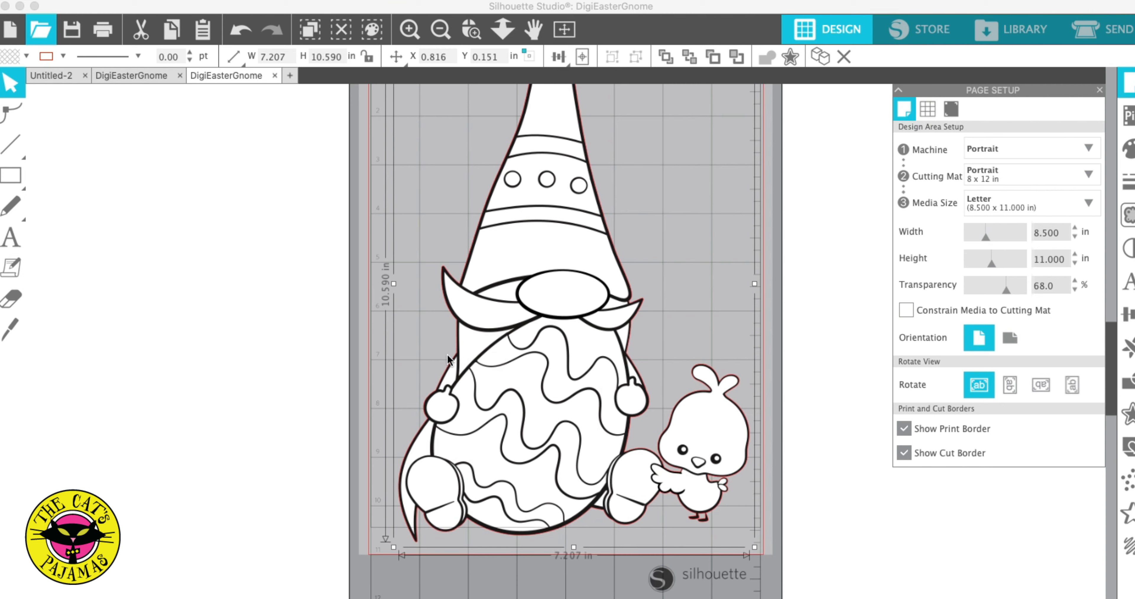
- Cut between the gnome's foot and the chick with a freehand outline Knife stroke, and move the gnome away from the chick
click(14, 330)
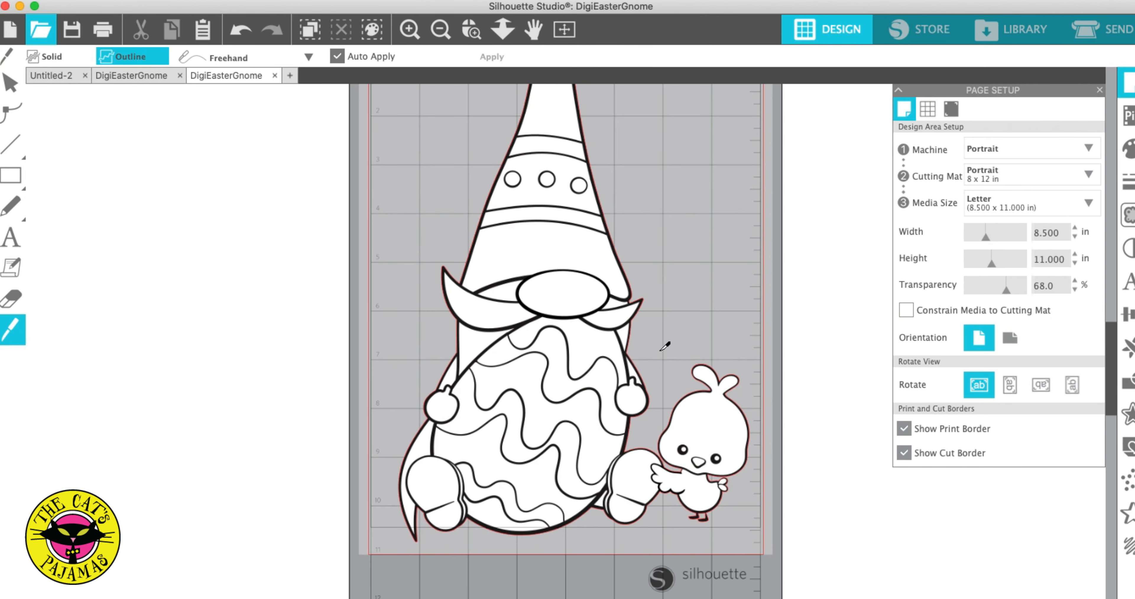
mouse_move(661, 351)
mouse_down()
mouse_move(641, 467)
mouse_move(668, 520)
mouse_up()
click(8, 83)
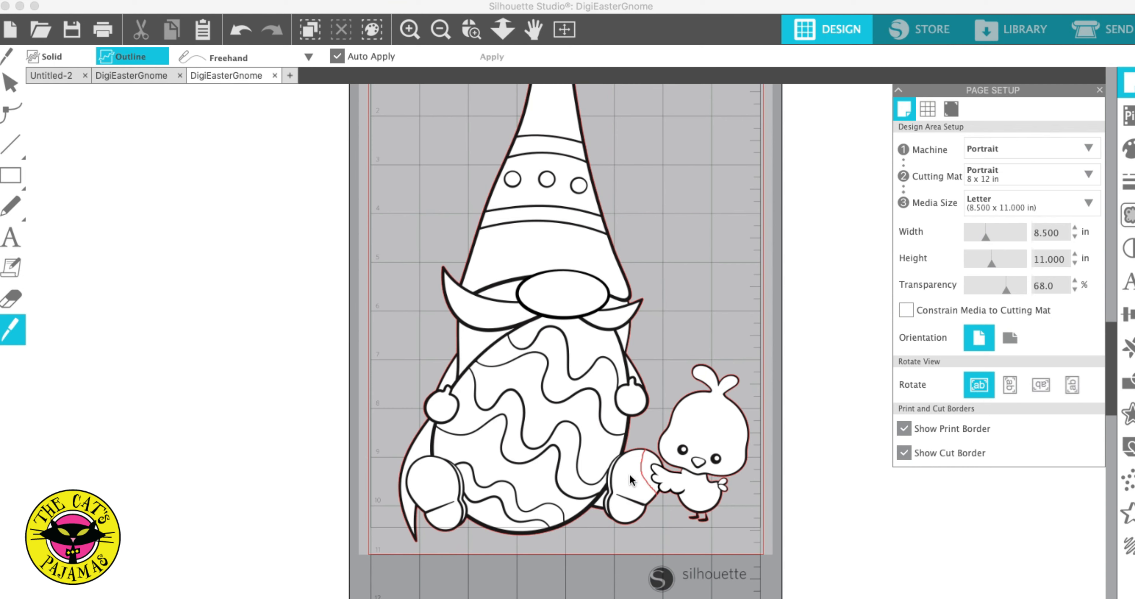
click(619, 450)
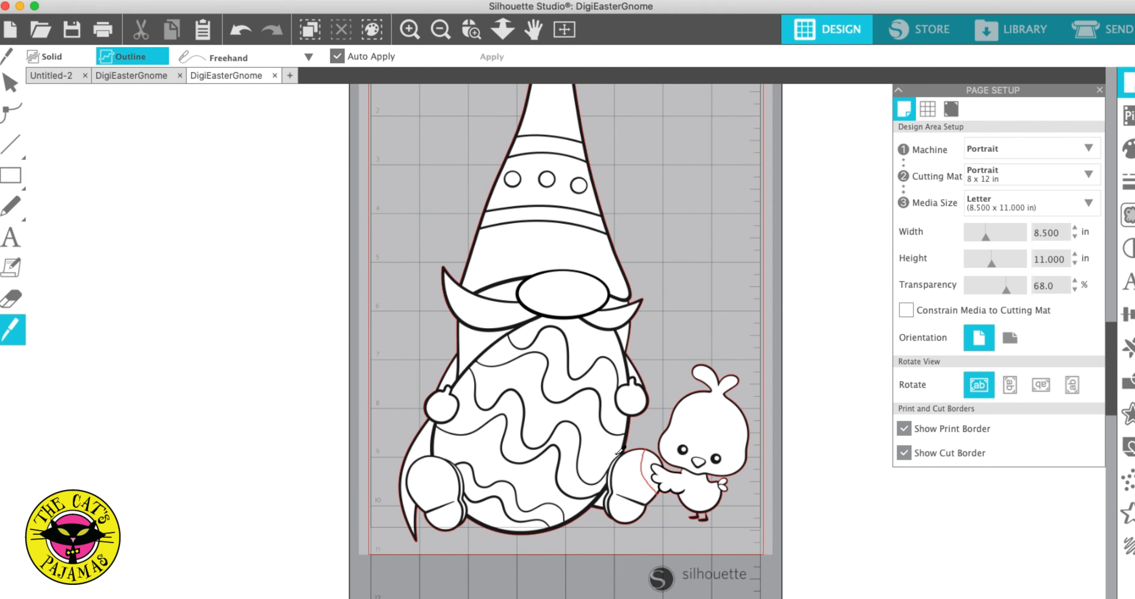
click(11, 83)
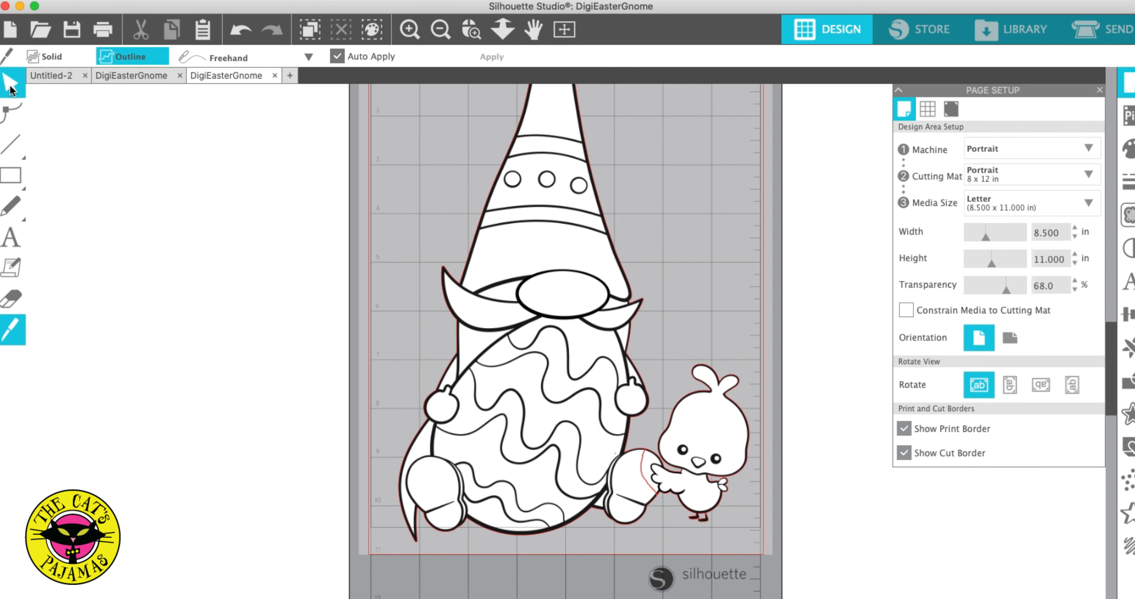
drag(620, 471, 573, 472)
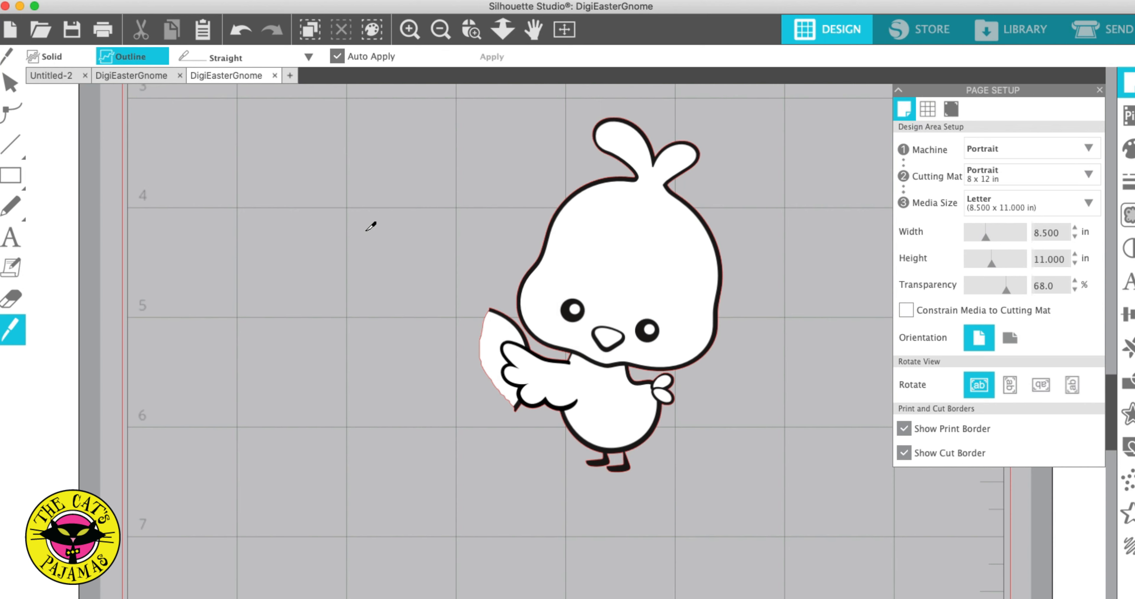
- Draw several straight Knife strokes across the blank area beside the chick
drag(368, 230, 428, 462)
drag(300, 286, 407, 462)
mouse_move(367, 229)
mouse_down()
mouse_move(386, 352)
mouse_move(430, 462)
mouse_up()
drag(300, 287, 401, 460)
drag(367, 228, 428, 460)
drag(311, 314, 401, 458)
- Set the Knife to Poly and draw a closed zigzag cutting path on the blank area beside the chick
click(306, 52)
click(250, 100)
click(324, 176)
click(321, 242)
click(382, 234)
click(355, 201)
click(468, 171)
click(457, 115)
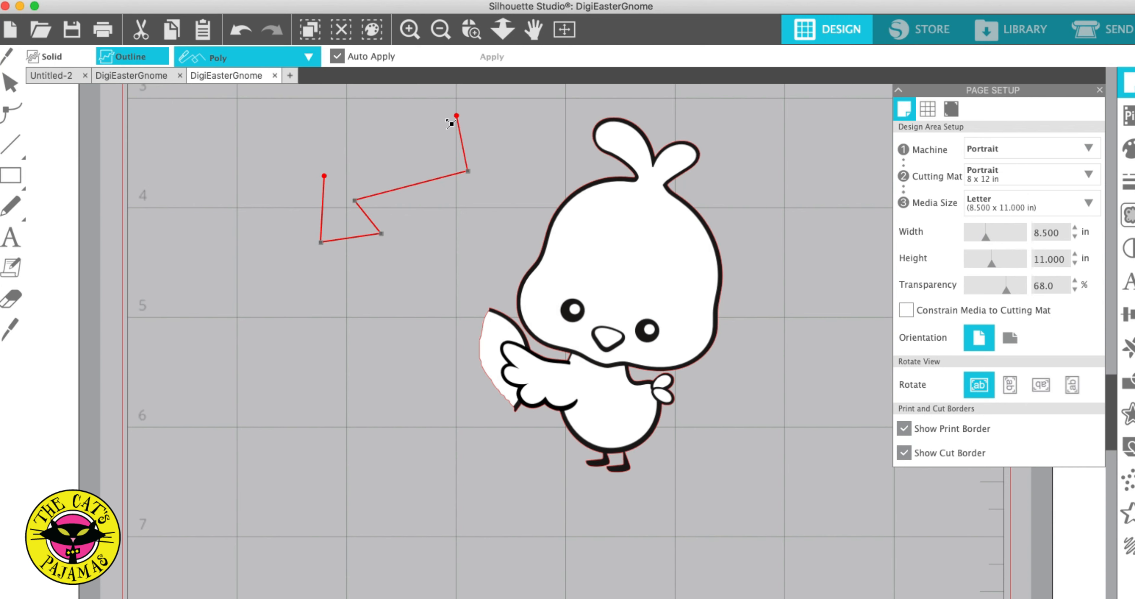
click(325, 176)
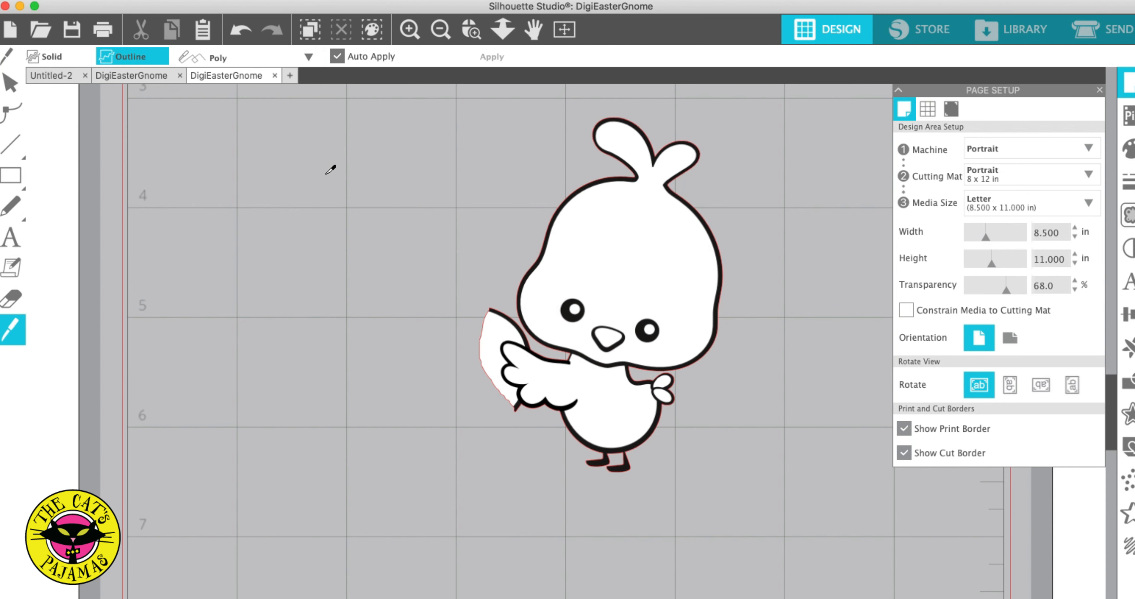
- Cut through the chick's head and feather tuft with a closed four-point Poly Knife path
click(325, 172)
click(342, 230)
click(614, 254)
click(622, 125)
click(325, 172)
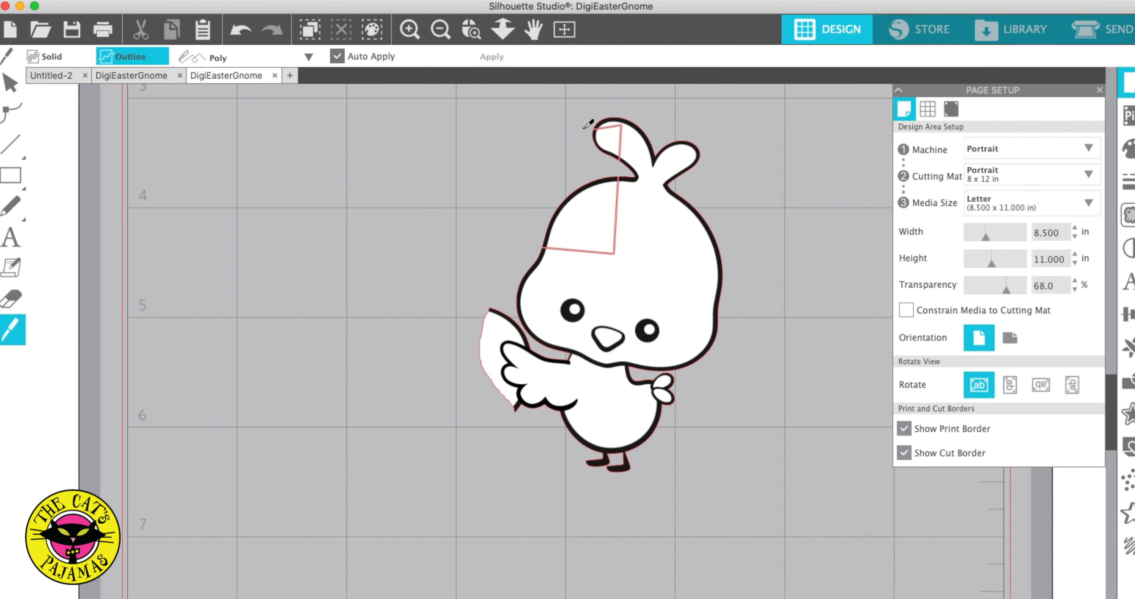
- Undo the Poly Knife cut through the chick's head, including all of its path points
click(244, 29)
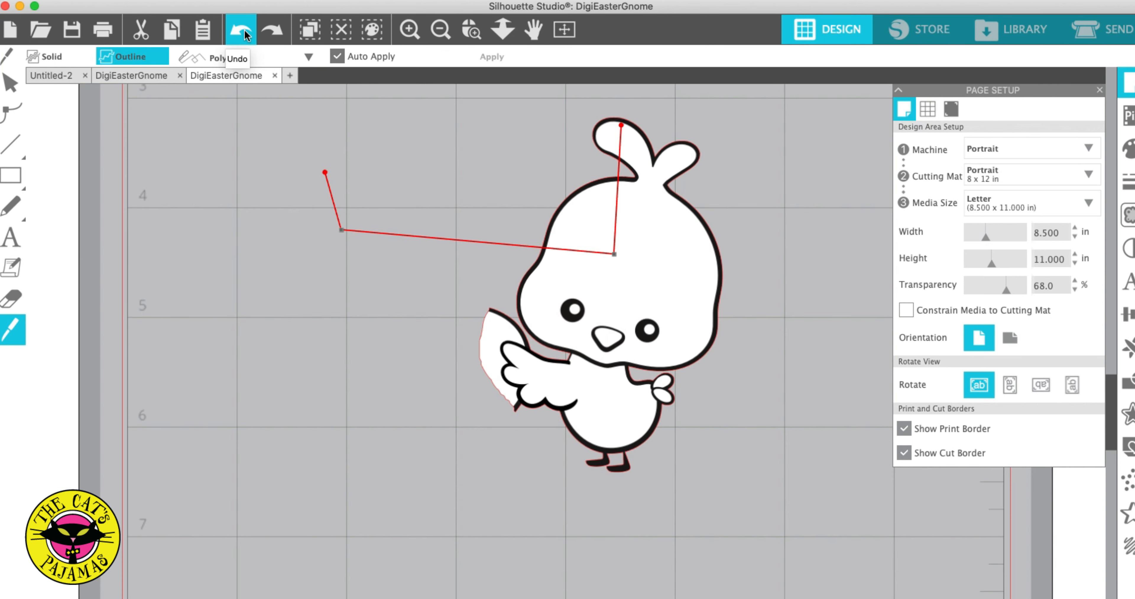
click(244, 29)
click(243, 29)
click(244, 29)
click(244, 29)
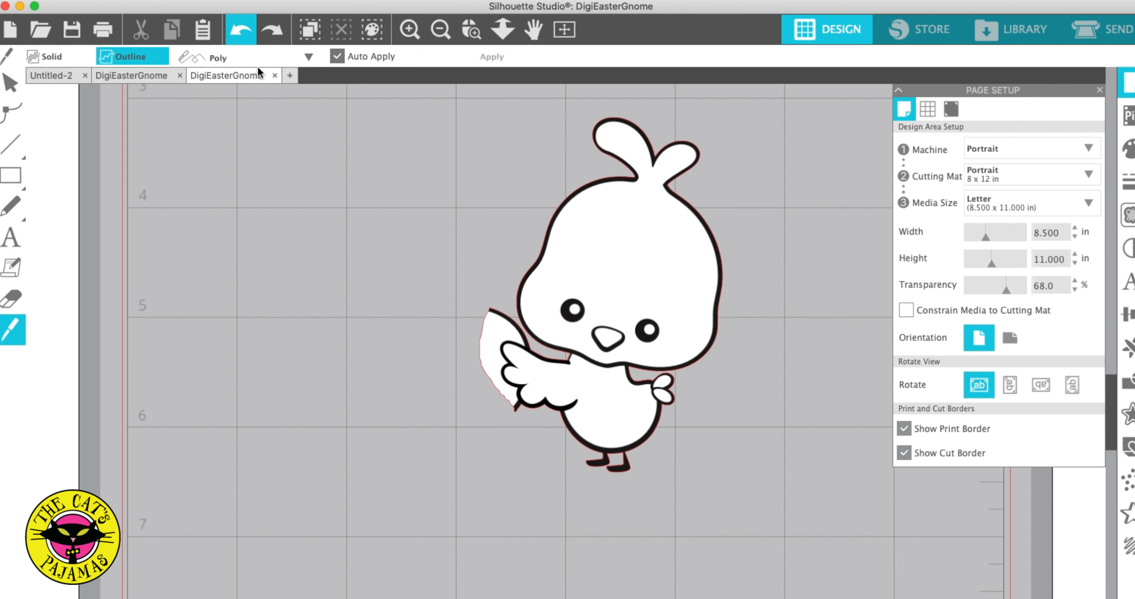
- Set the Knife to Curve and cut a rounded section out of the side of the chick's head with a closed path
click(307, 57)
click(262, 125)
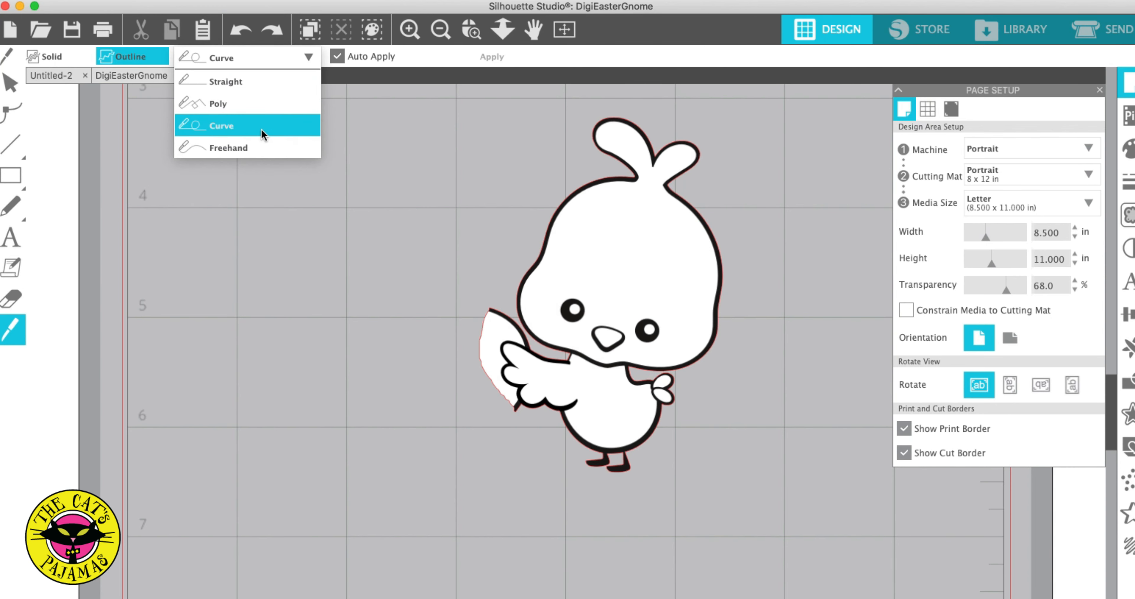
click(488, 214)
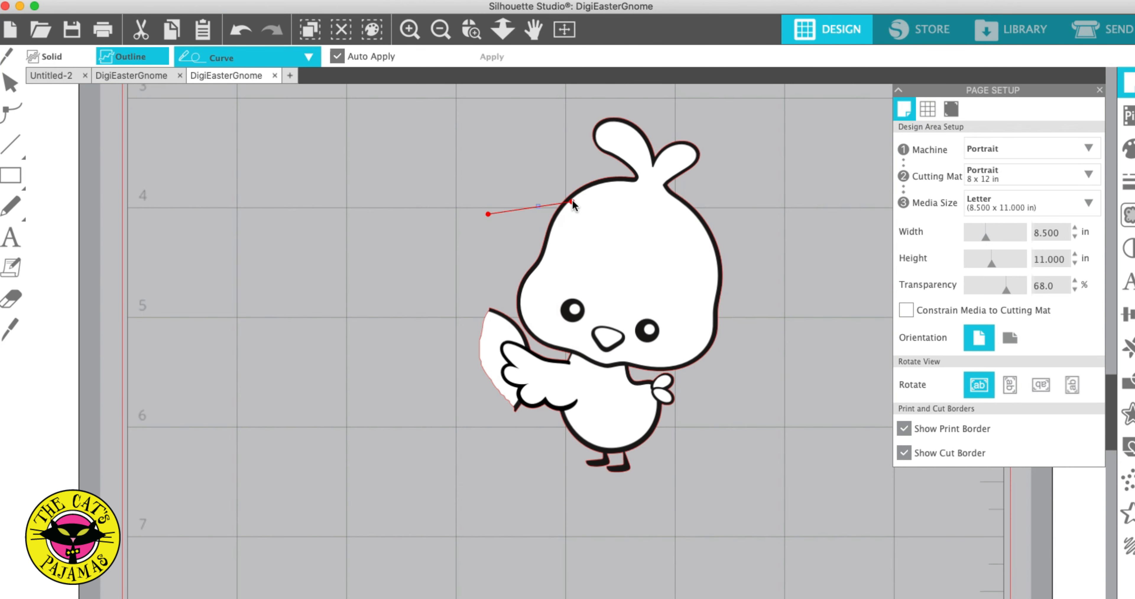
drag(573, 200, 605, 237)
click(605, 236)
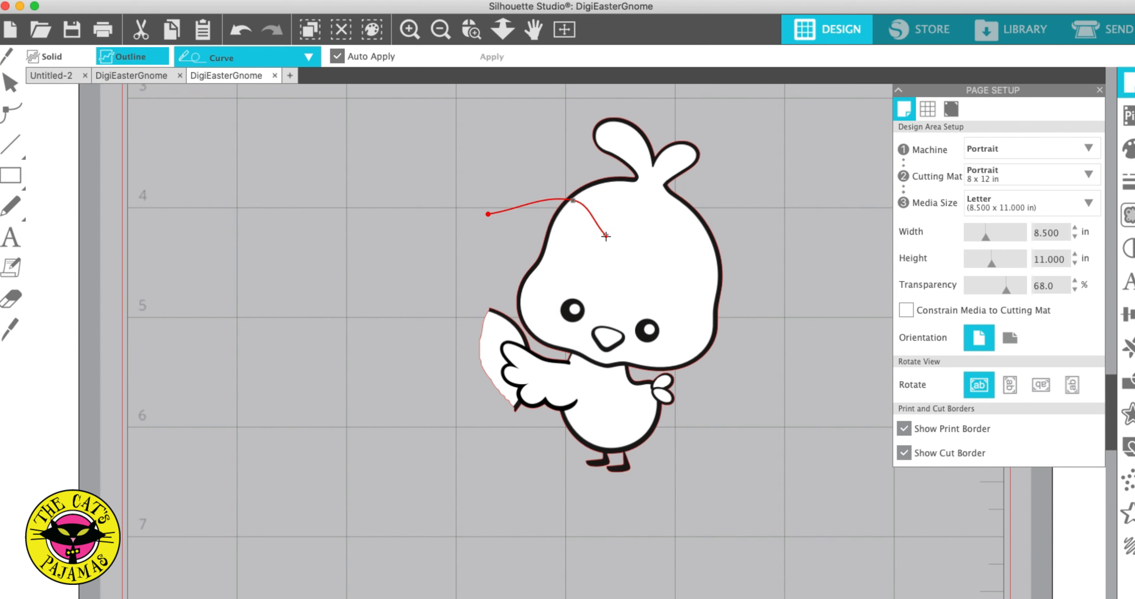
click(579, 282)
click(482, 278)
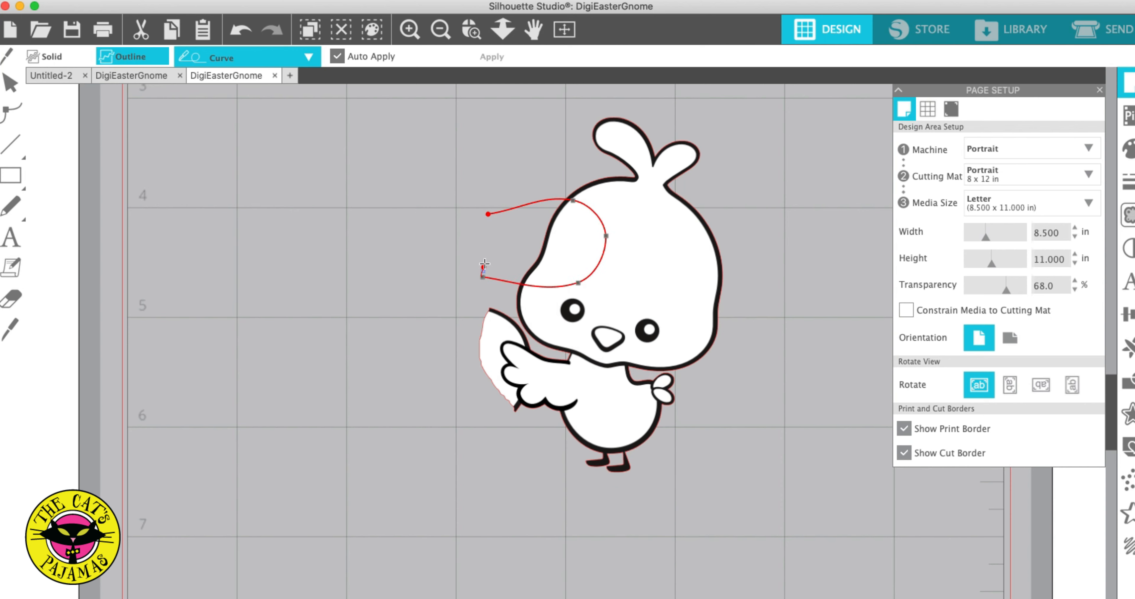
click(488, 214)
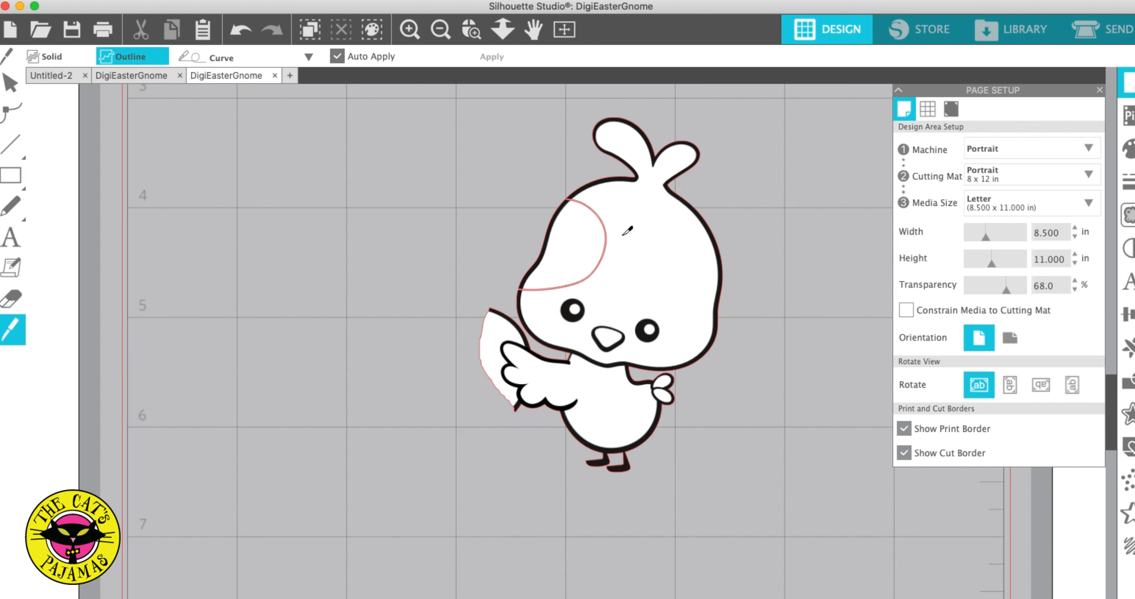
click(9, 118)
click(11, 84)
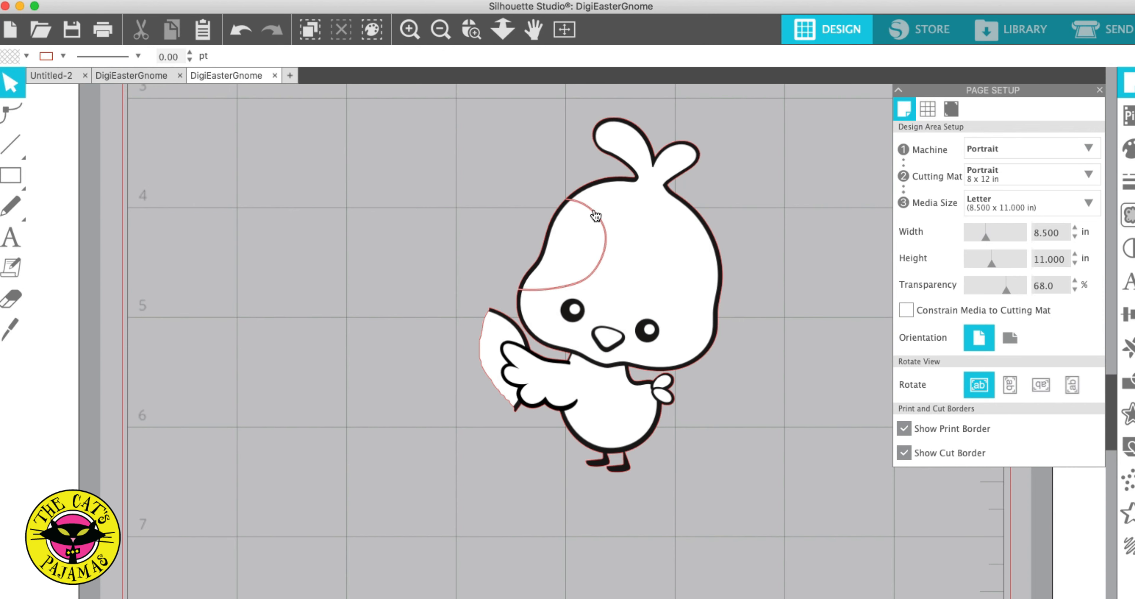
- Set the Knife to Freehand and cut a wavy line across the chick's head above the eyes
click(11, 329)
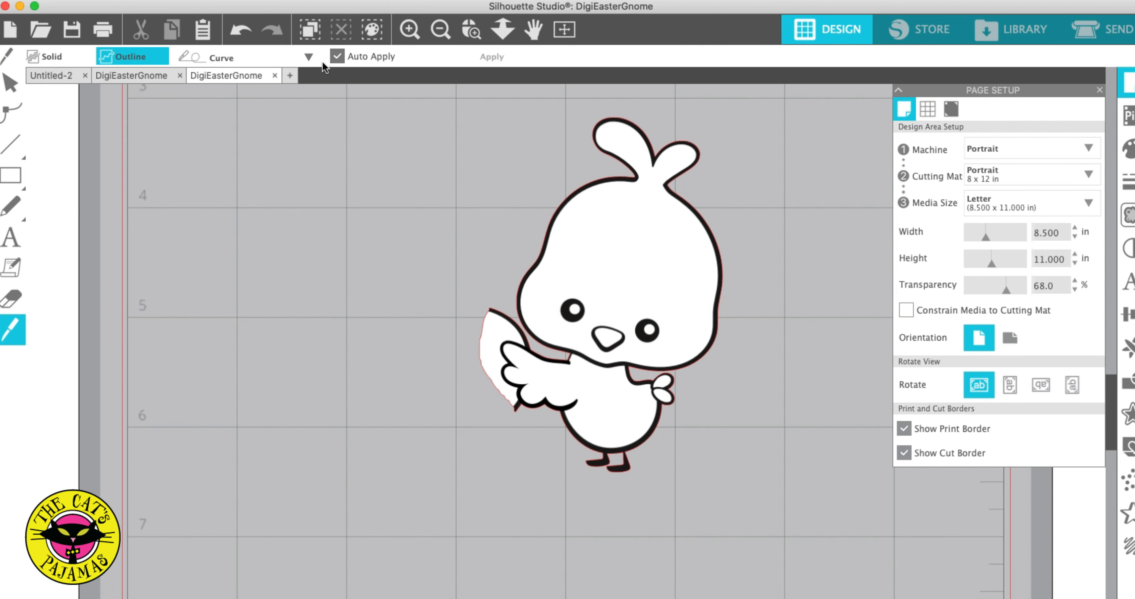
click(312, 56)
click(281, 148)
mouse_move(511, 256)
mouse_down()
mouse_move(546, 265)
mouse_move(603, 236)
mouse_move(624, 242)
mouse_move(628, 265)
mouse_move(659, 290)
mouse_move(727, 267)
mouse_move(750, 312)
mouse_move(715, 440)
mouse_up()
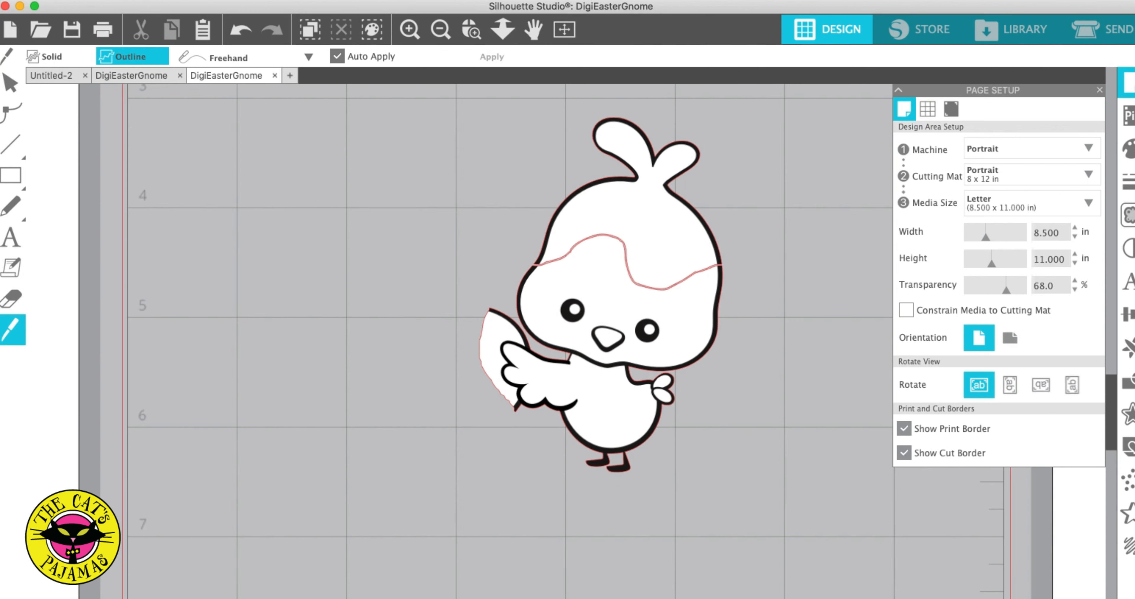
- Move the cut-off top of the chick's head, and undo that move and the wavy freehand cut
click(8, 83)
drag(668, 201, 680, 160)
click(742, 342)
key(super+z)
key(super+z)
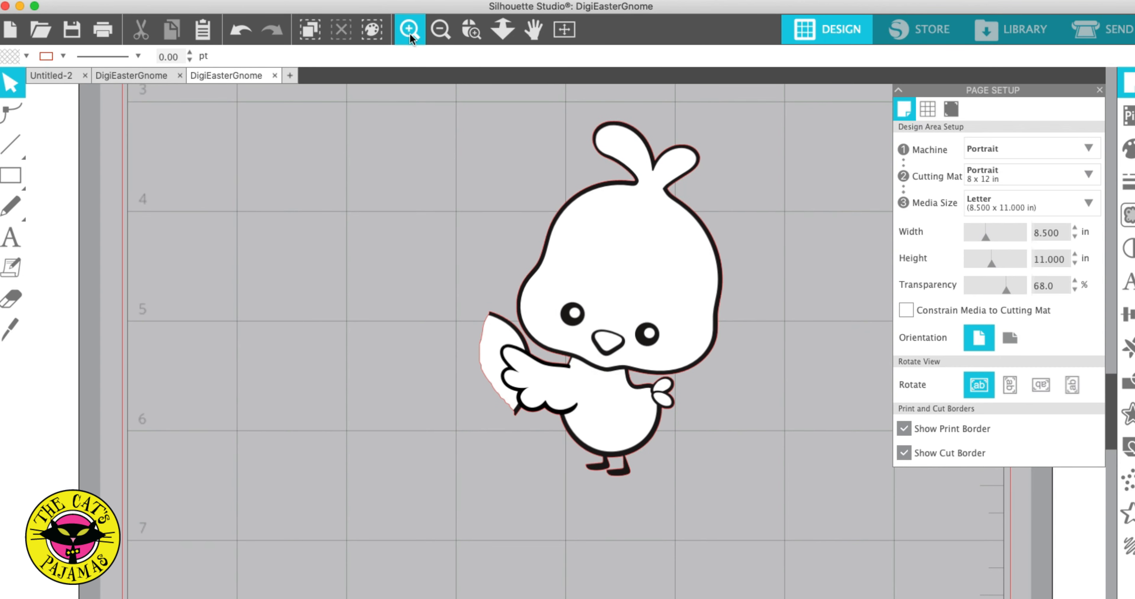
- Cut freehand around the outer edge of the chick's wing feathers and delete the leftover gnome fragment beside the wing
click(410, 29)
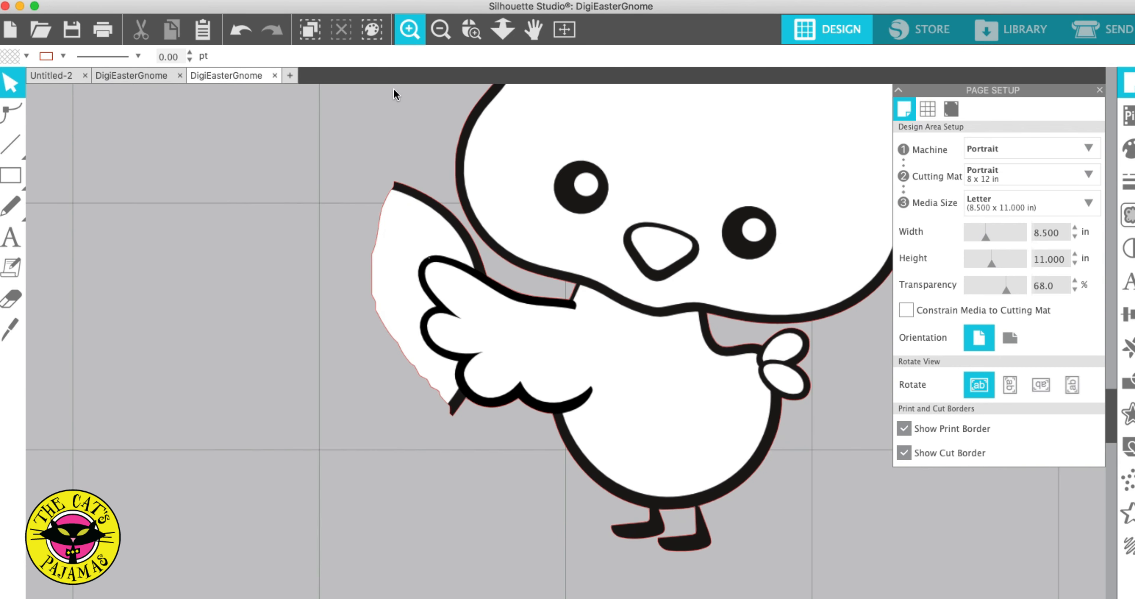
click(12, 328)
mouse_move(488, 274)
mouse_down()
mouse_move(433, 253)
mouse_move(415, 274)
mouse_move(432, 304)
mouse_move(415, 330)
mouse_move(452, 364)
mouse_move(470, 431)
mouse_move(350, 354)
mouse_move(340, 218)
mouse_move(400, 178)
mouse_move(460, 216)
mouse_move(493, 272)
mouse_up()
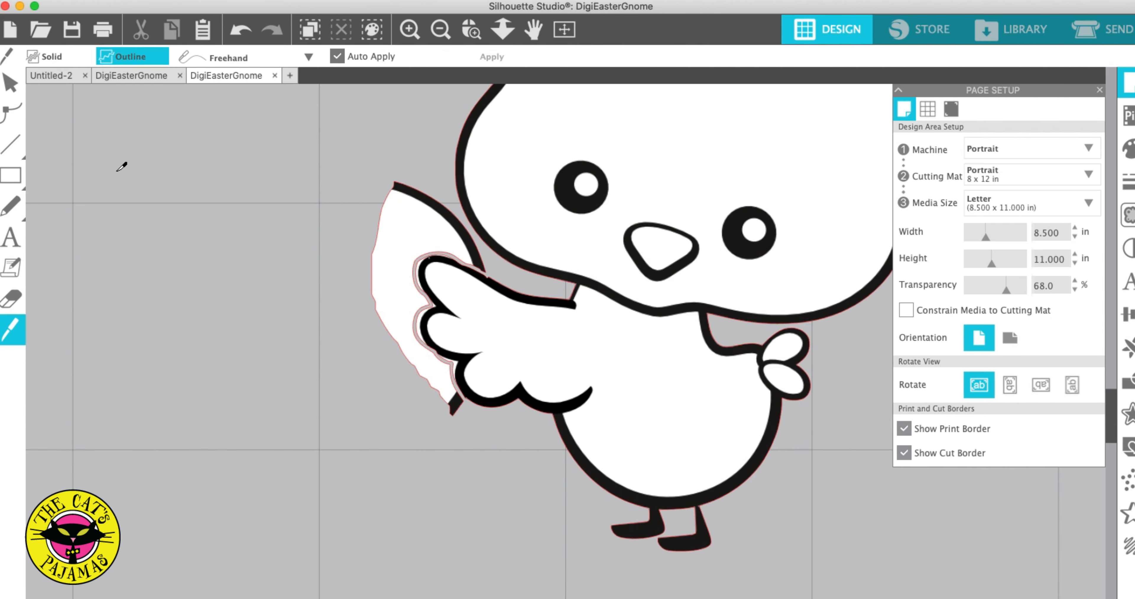
click(11, 83)
click(434, 241)
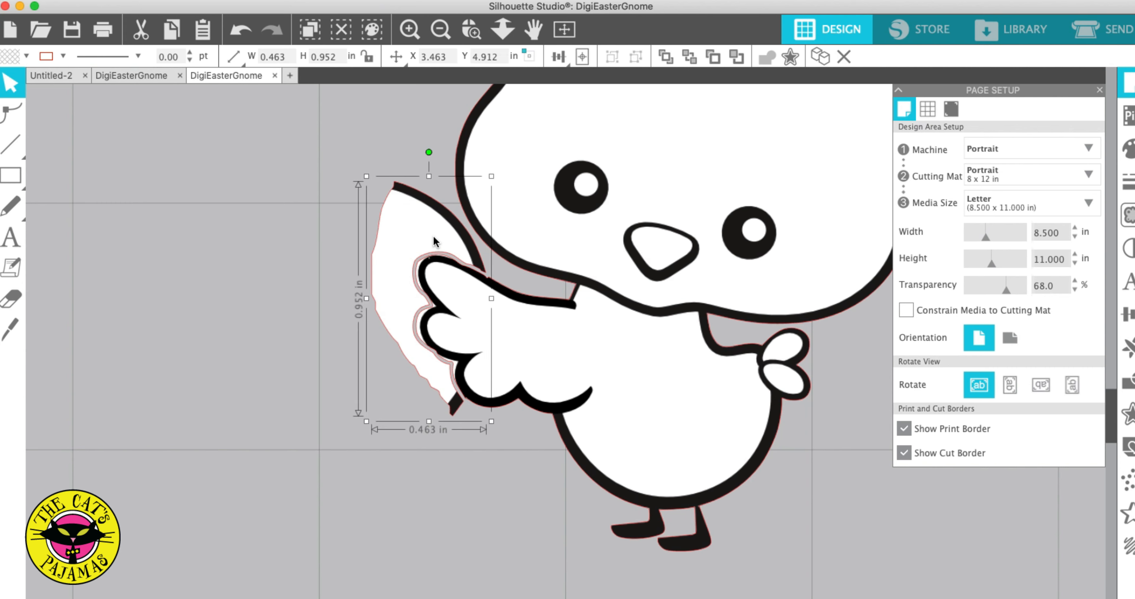
key(Delete)
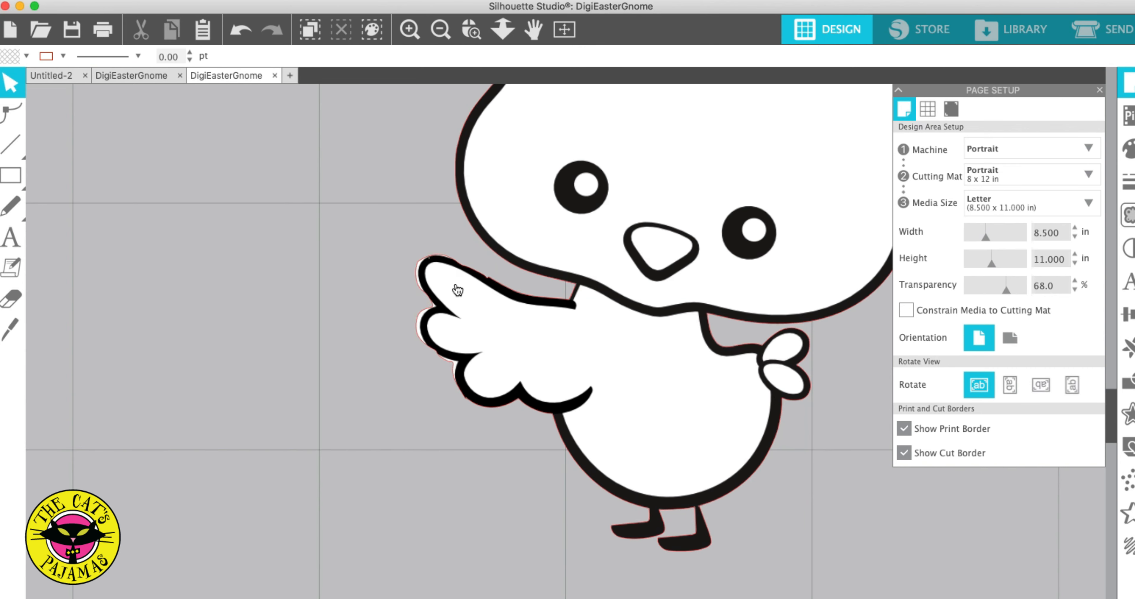
- Open the chick's outline for point editing and pull its cut line in against the top of the upper wing feather
click(414, 35)
click(415, 37)
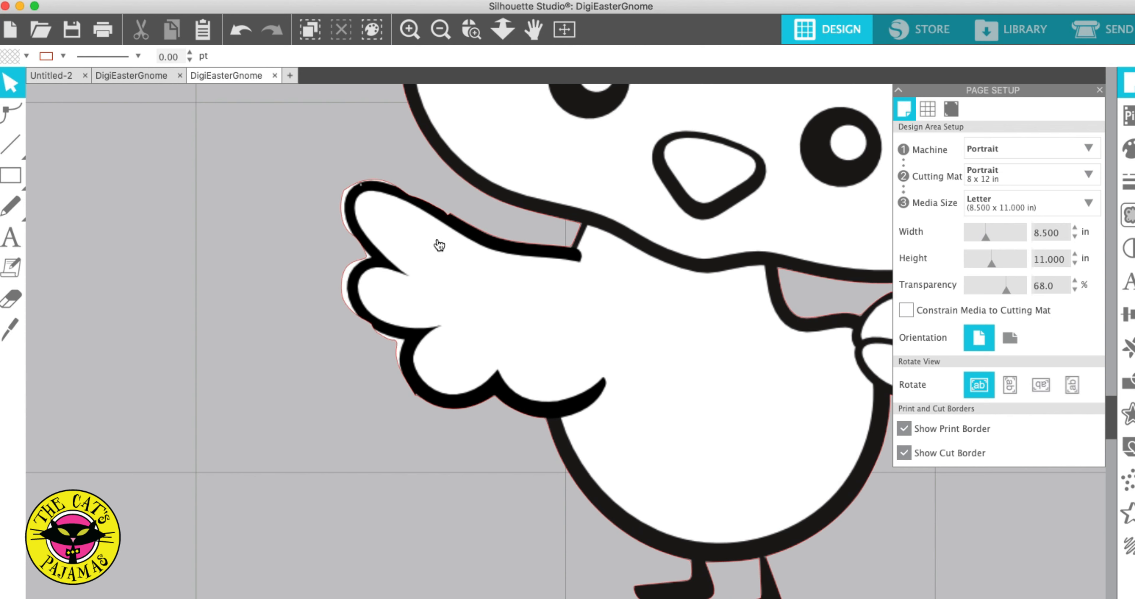
click(17, 113)
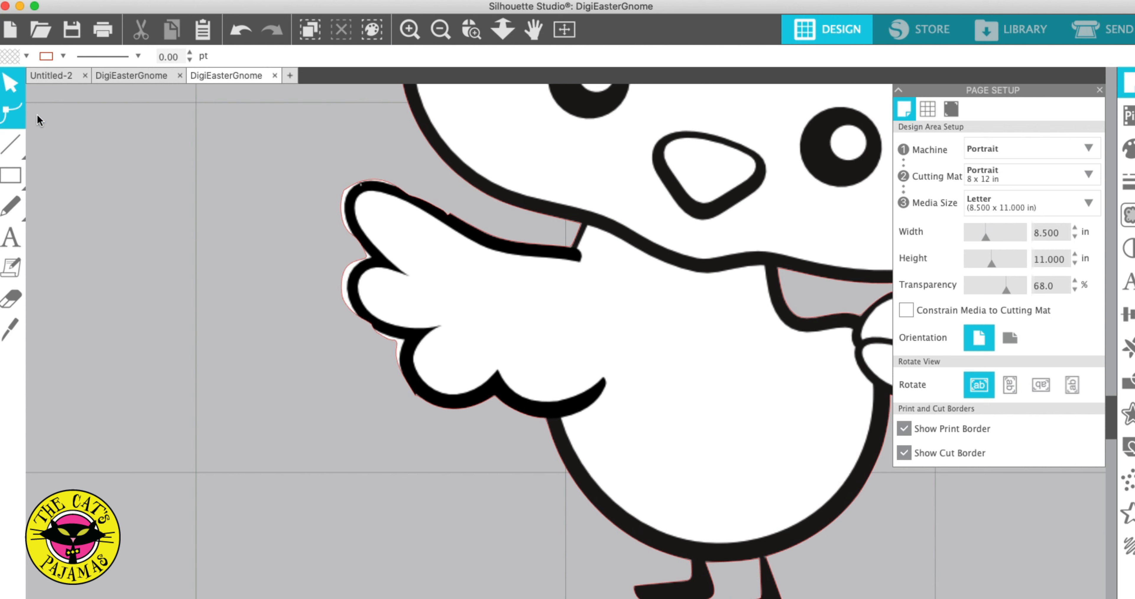
click(368, 257)
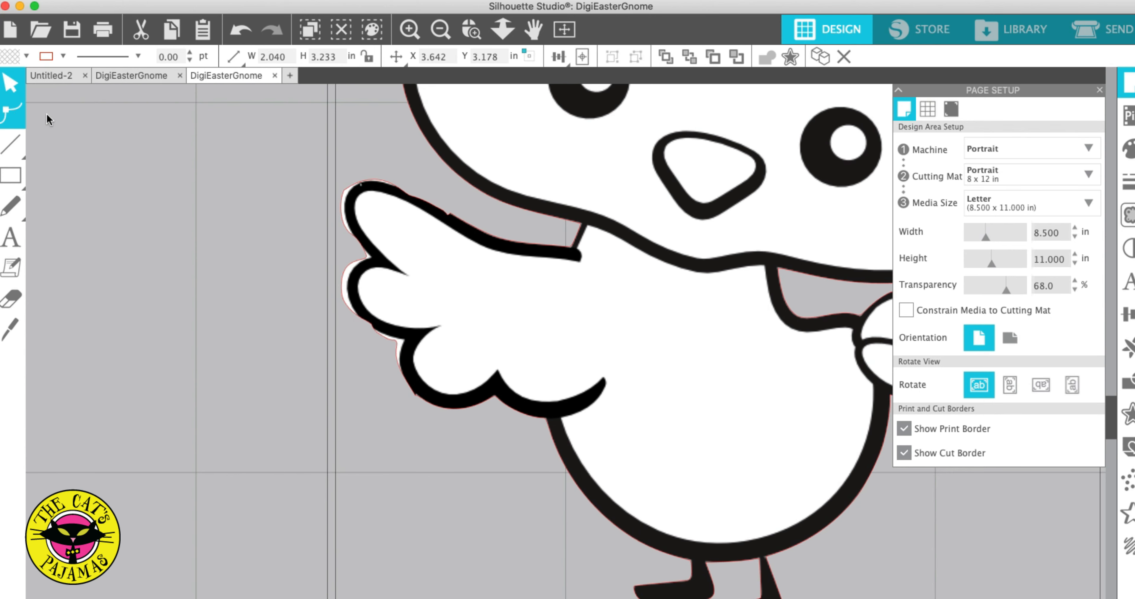
click(12, 117)
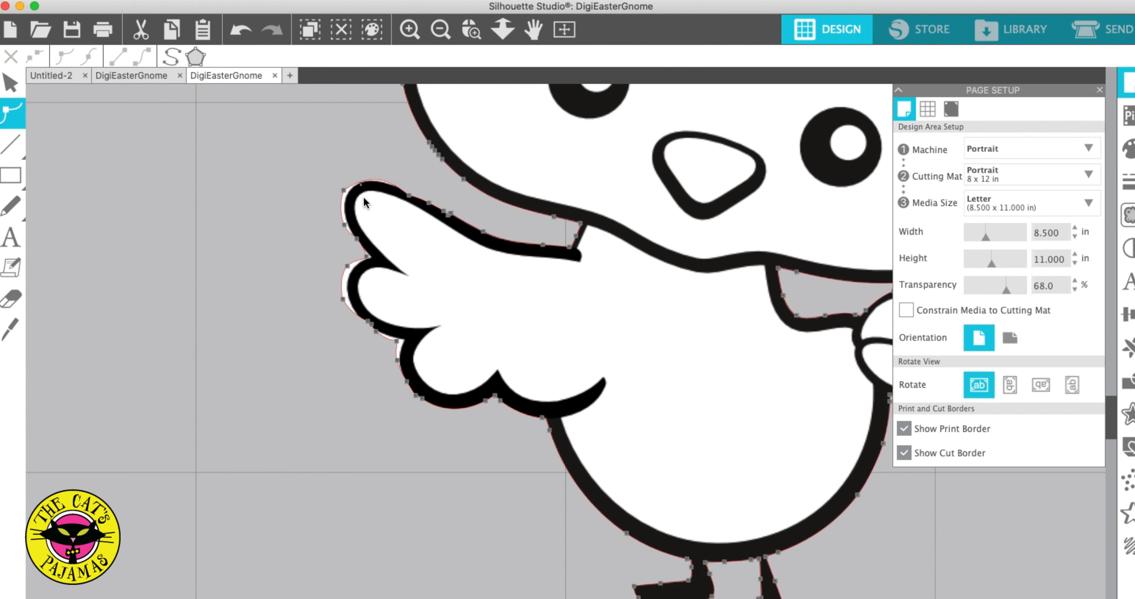
click(414, 197)
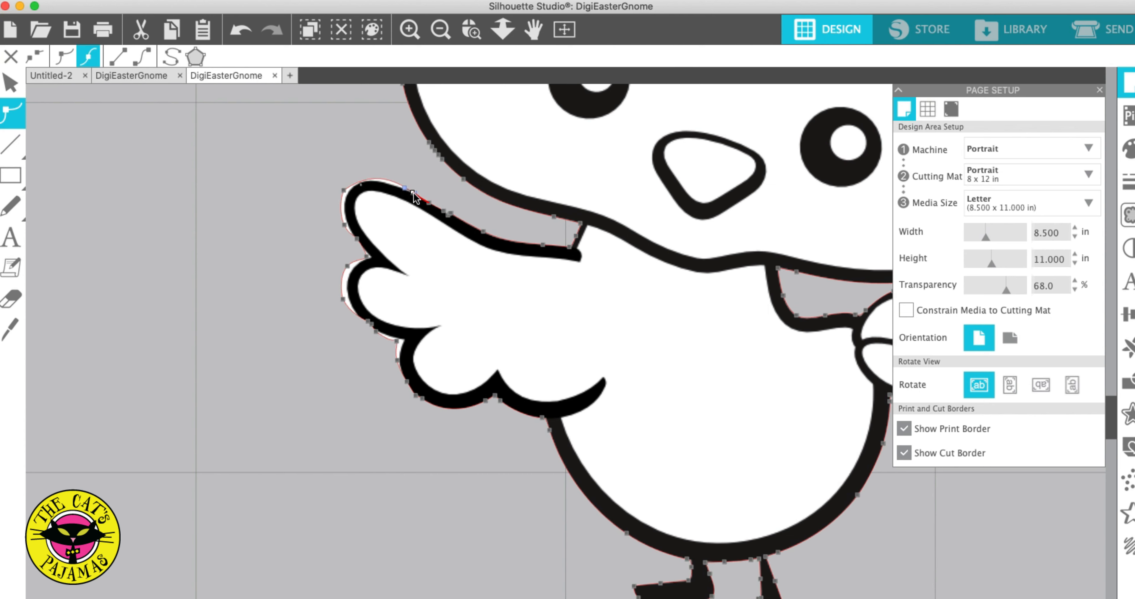
click(390, 184)
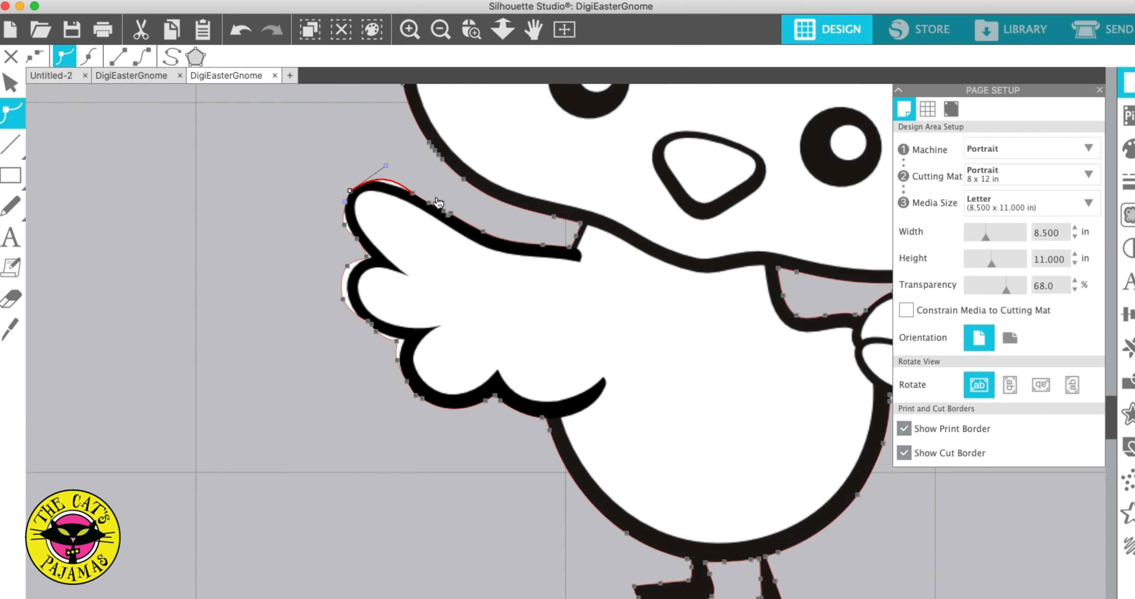
drag(394, 176, 382, 185)
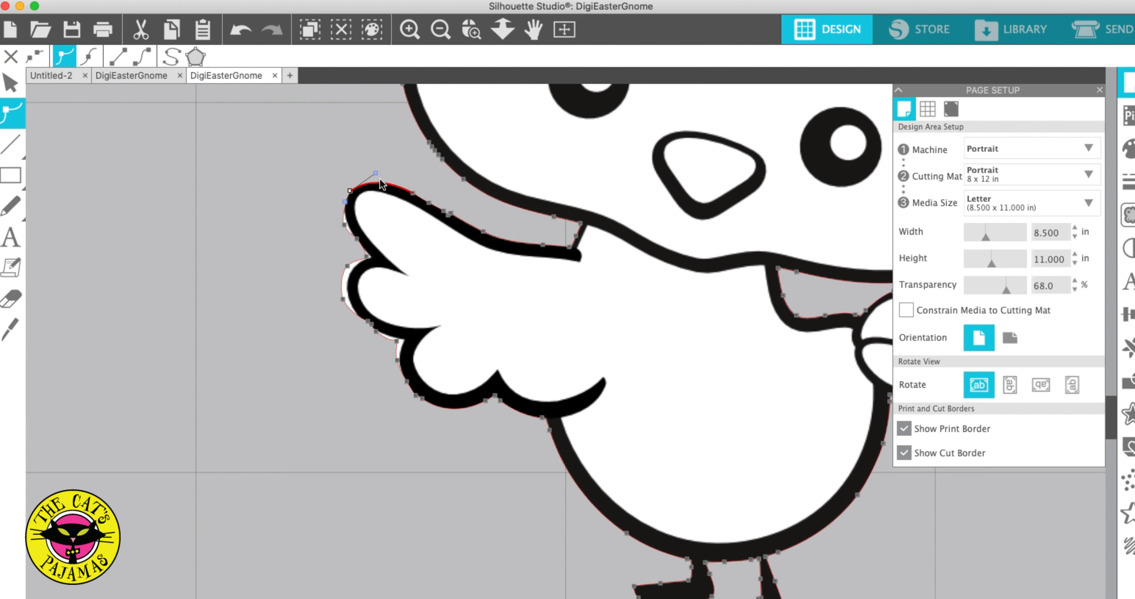
- Tighten the cut line around the upper wing feather and delete a surplus point along the wing's upper edge
click(350, 229)
click(373, 258)
right_click(450, 214)
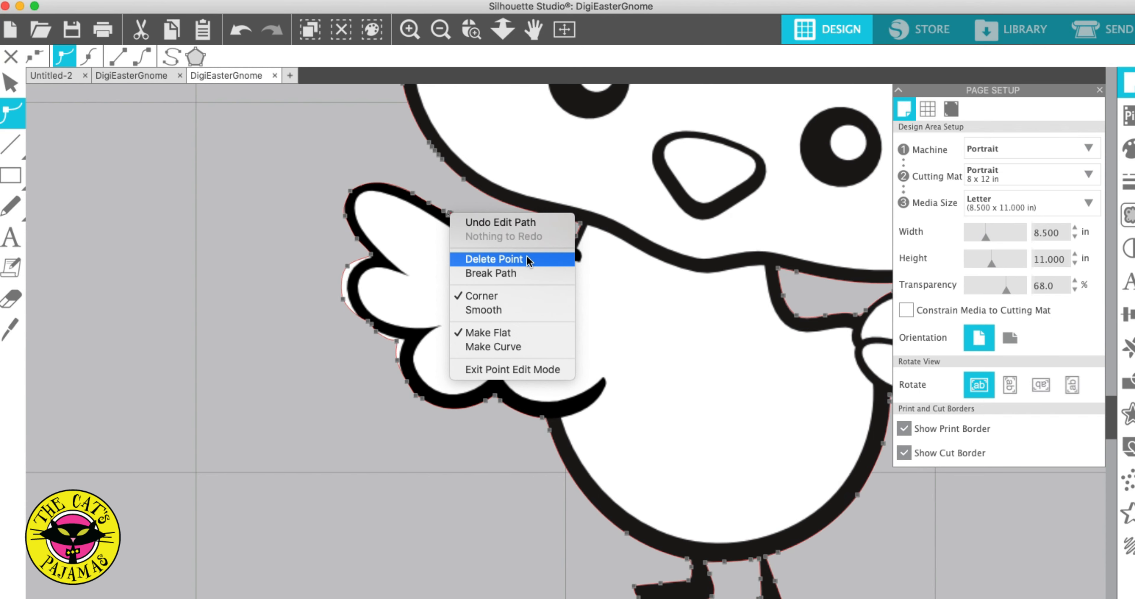
click(502, 259)
mouse_move(448, 214)
mouse_down()
mouse_move(493, 221)
mouse_move(463, 207)
mouse_move(451, 219)
mouse_move(479, 217)
mouse_move(449, 218)
mouse_move(468, 234)
mouse_up()
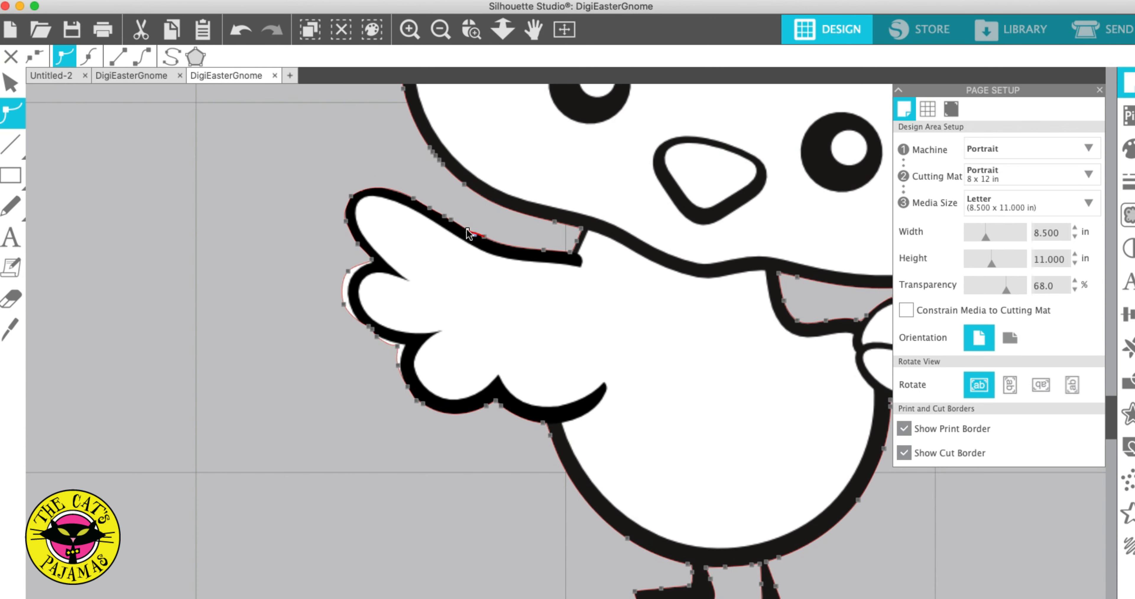
- Reshape the cut line around the middle and lower wing feathers to follow their black outline
click(377, 263)
drag(349, 273, 351, 304)
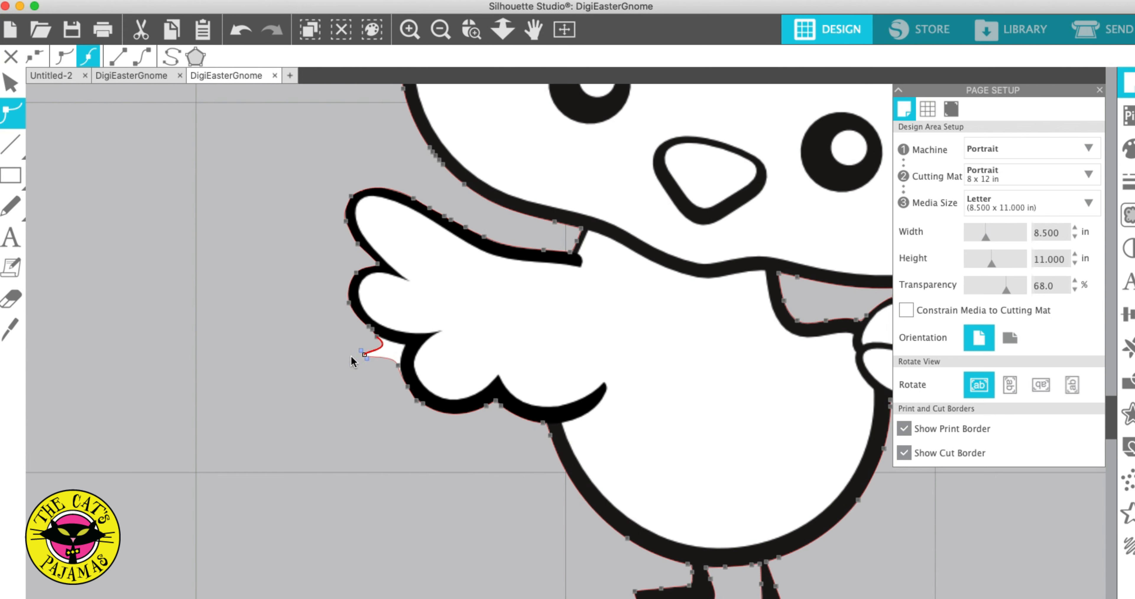
drag(399, 347, 406, 344)
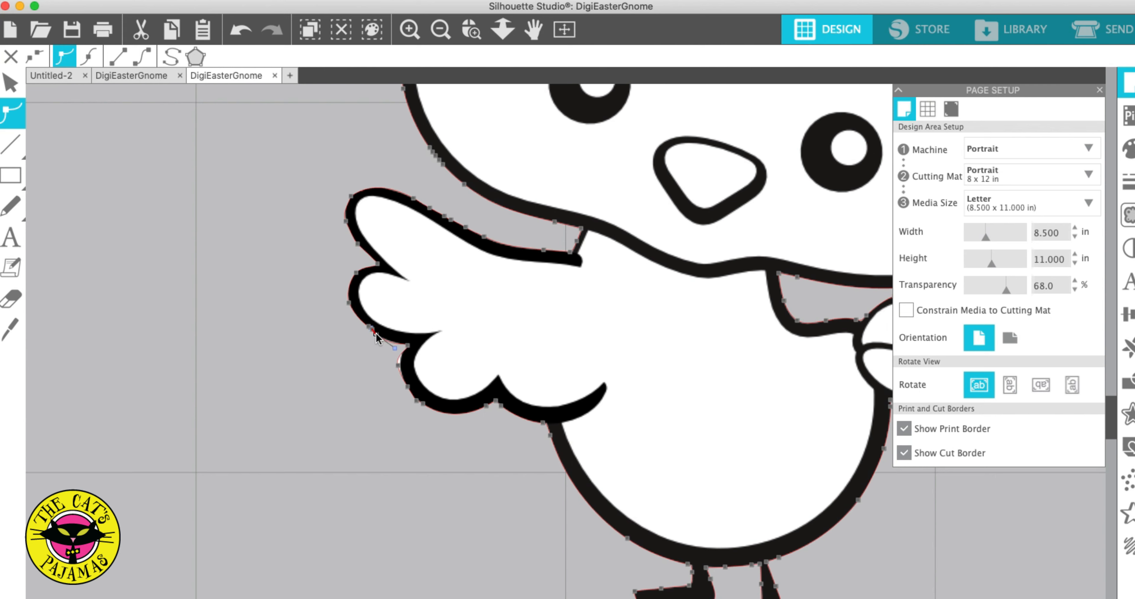
click(400, 371)
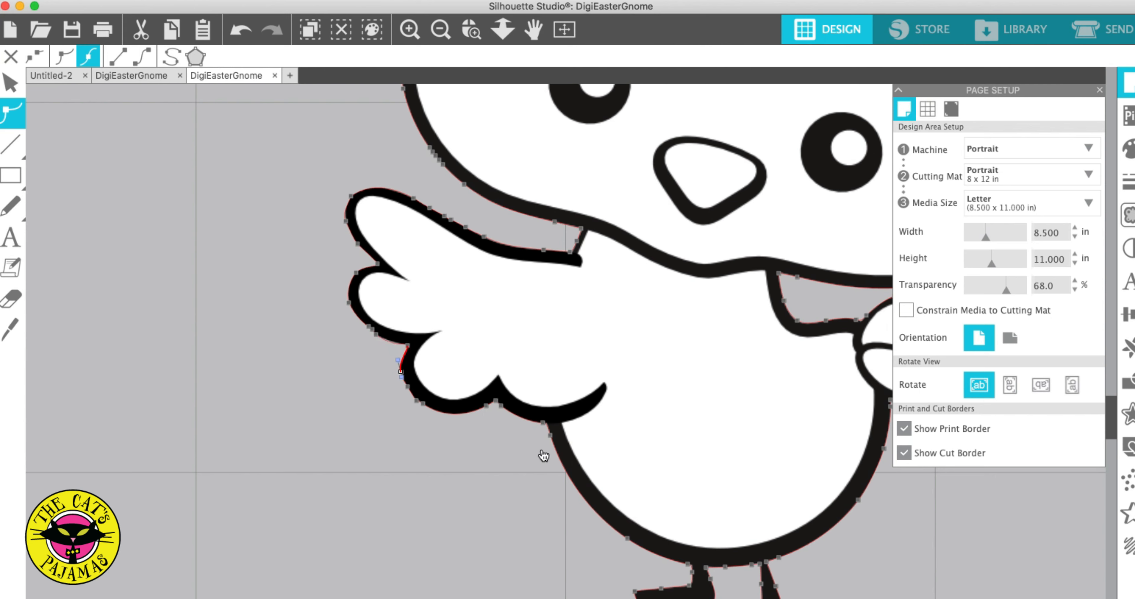
- Pull points and curve handles below the wing far outward to expose the hidden artwork, and undo these edits
drag(428, 409, 388, 597)
drag(420, 403, 78, 415)
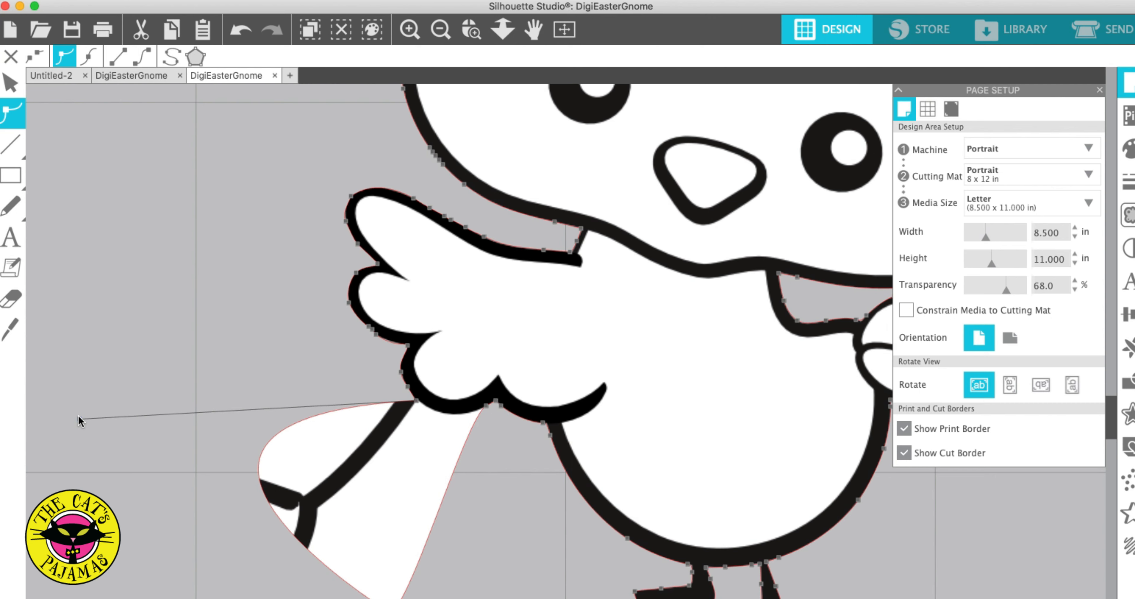
drag(79, 415, 408, 419)
drag(390, 598, 424, 407)
click(416, 401)
click(419, 414)
key(super+z)
key(super+z)
key(super+z)
key(super+z)
key(super+z)
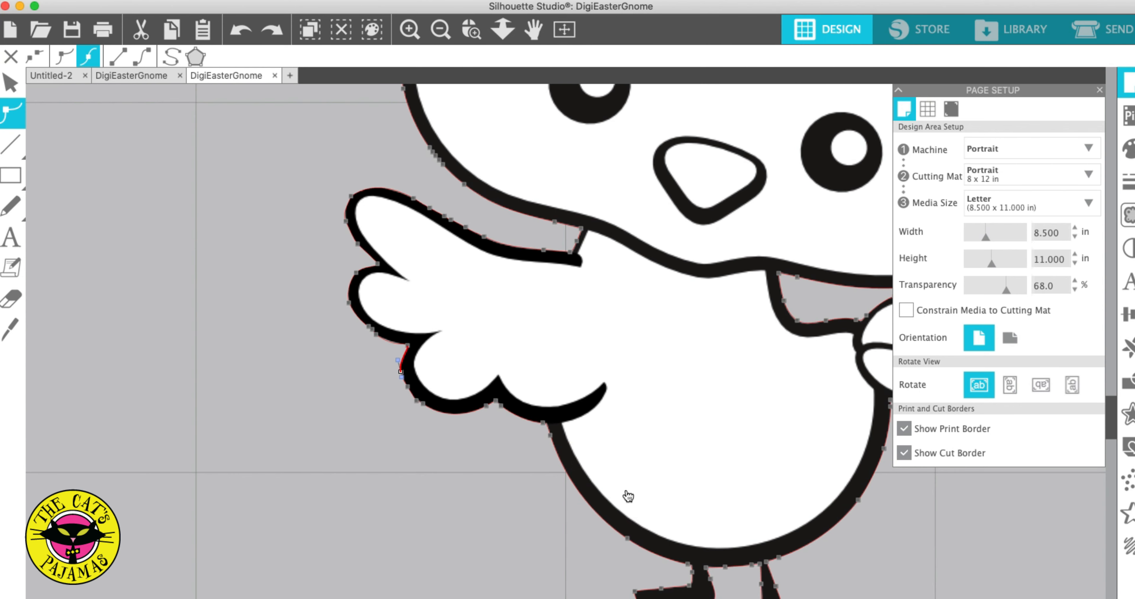
- Finish editing the chick's points and move the chick off the mat to the area beside the page
scroll(617, 493, up, 5)
scroll(625, 493, down, 2)
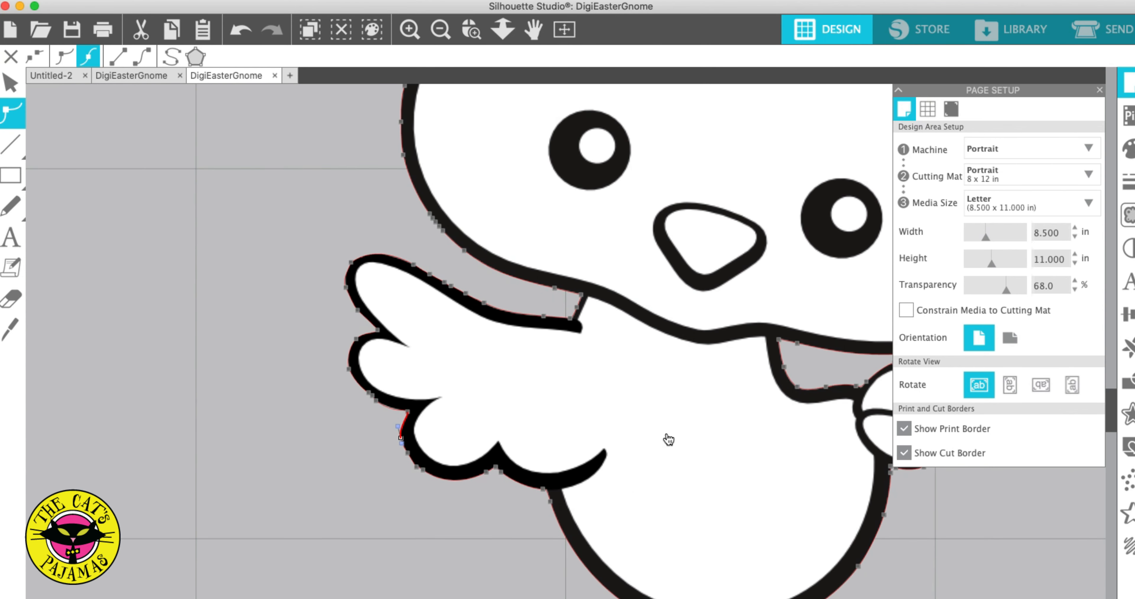
click(103, 29)
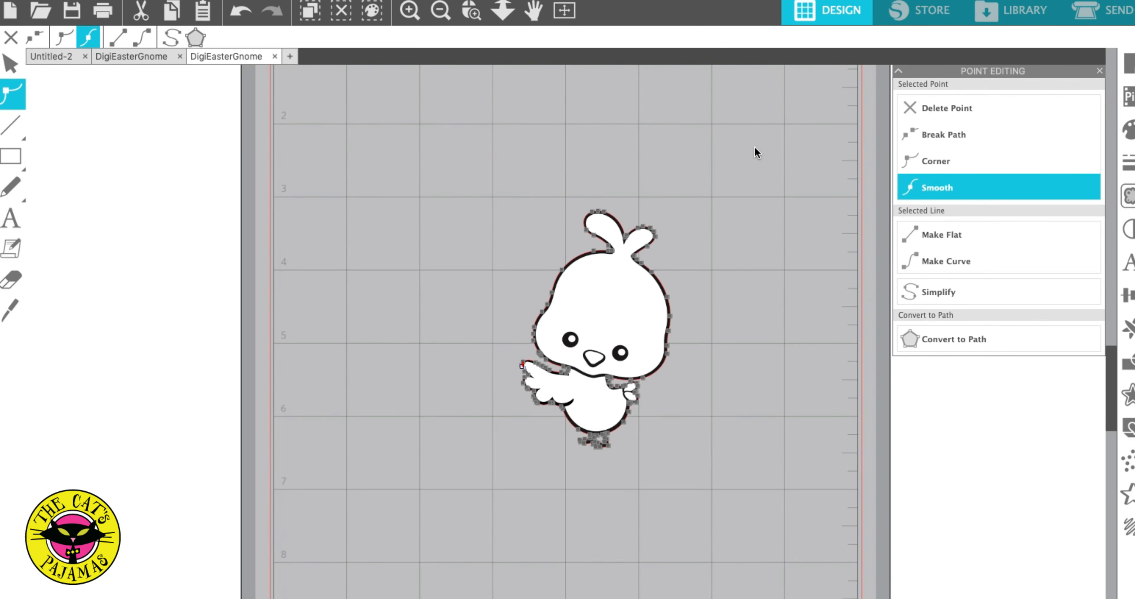
click(787, 167)
drag(653, 324, 1037, 488)
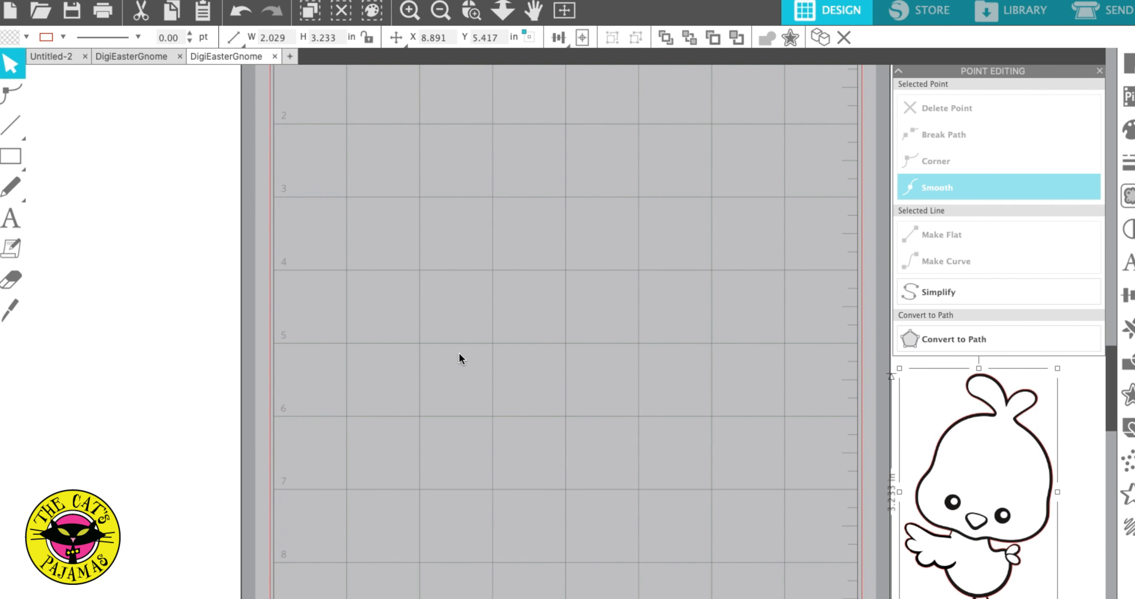
- Merge the gnome-and-chick design file into the current document and move it up the page
click(107, 9)
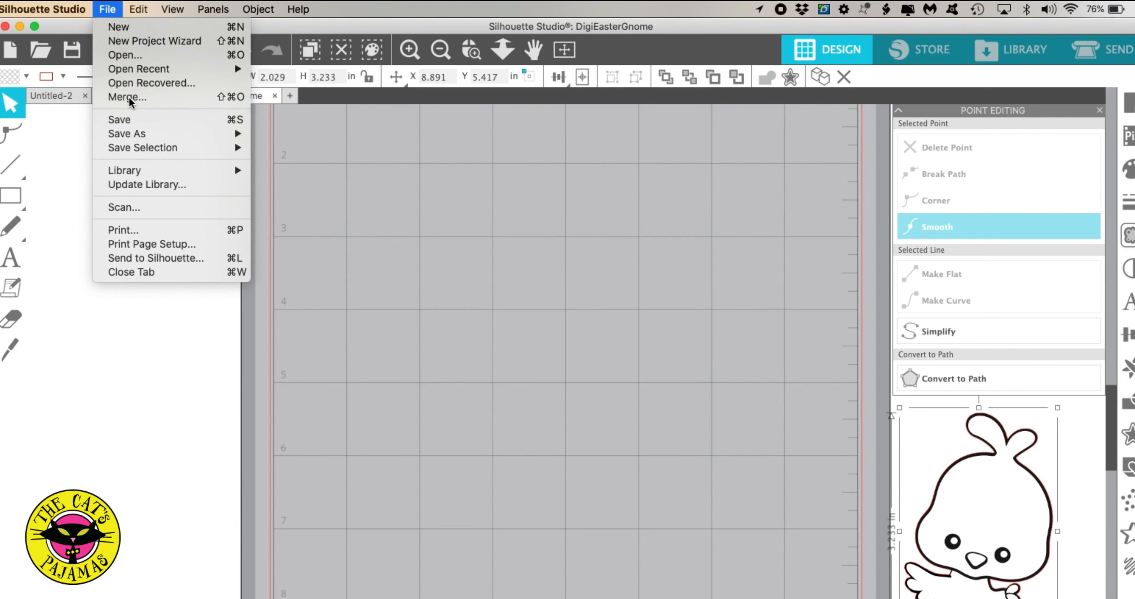
click(128, 97)
click(497, 183)
click(902, 444)
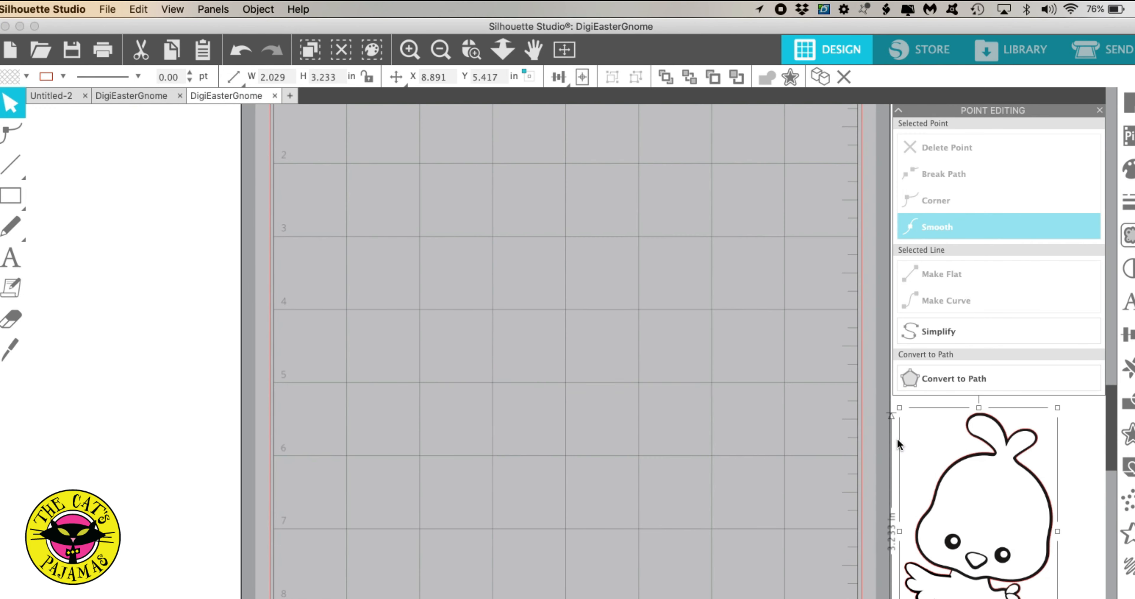
drag(530, 495, 566, 557)
click(567, 554)
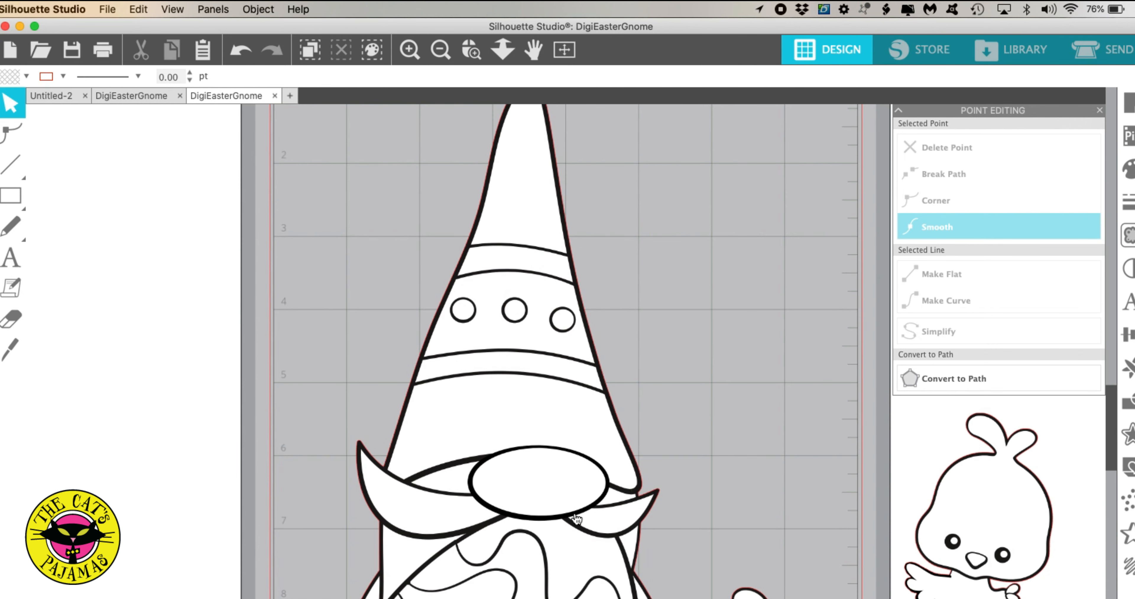
drag(530, 519, 534, 363)
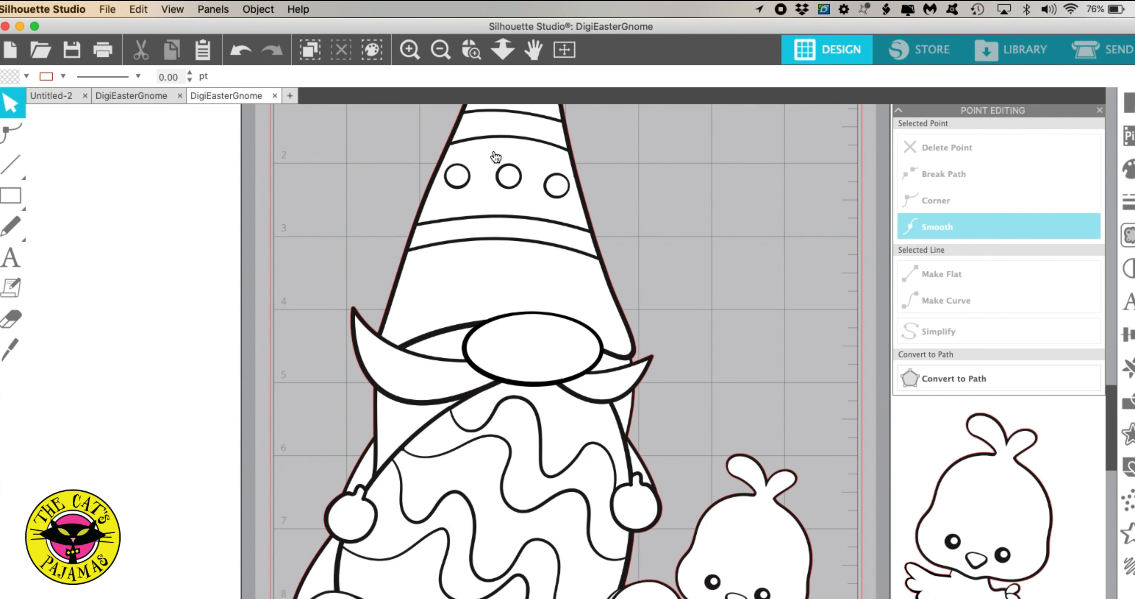
- Cut a freehand line down through the chick's wing beside the gnome's foot, redoing the first attempt
click(409, 47)
drag(693, 511, 479, 184)
click(680, 248)
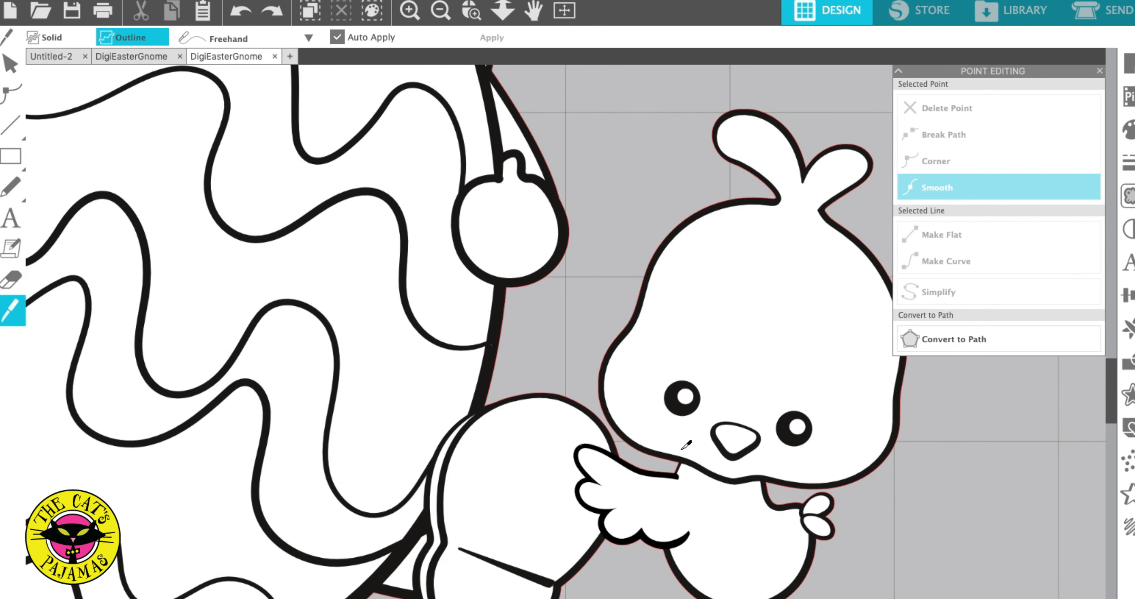
drag(622, 454, 619, 507)
key(super+z)
drag(630, 459, 633, 549)
- Delete the chick portion cut away from the merged gnome design
click(9, 63)
drag(771, 506, 870, 505)
key(Delete)
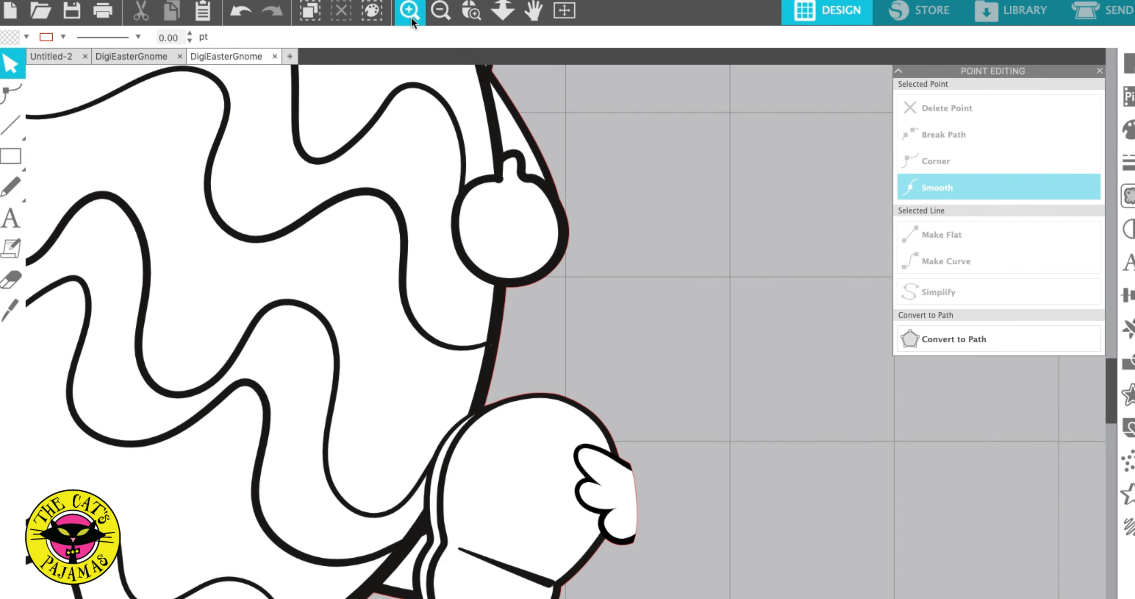
- Open the gnome's outline for point editing, pull the corner point of the wing remnant inward, and delete that point
click(411, 13)
click(649, 497)
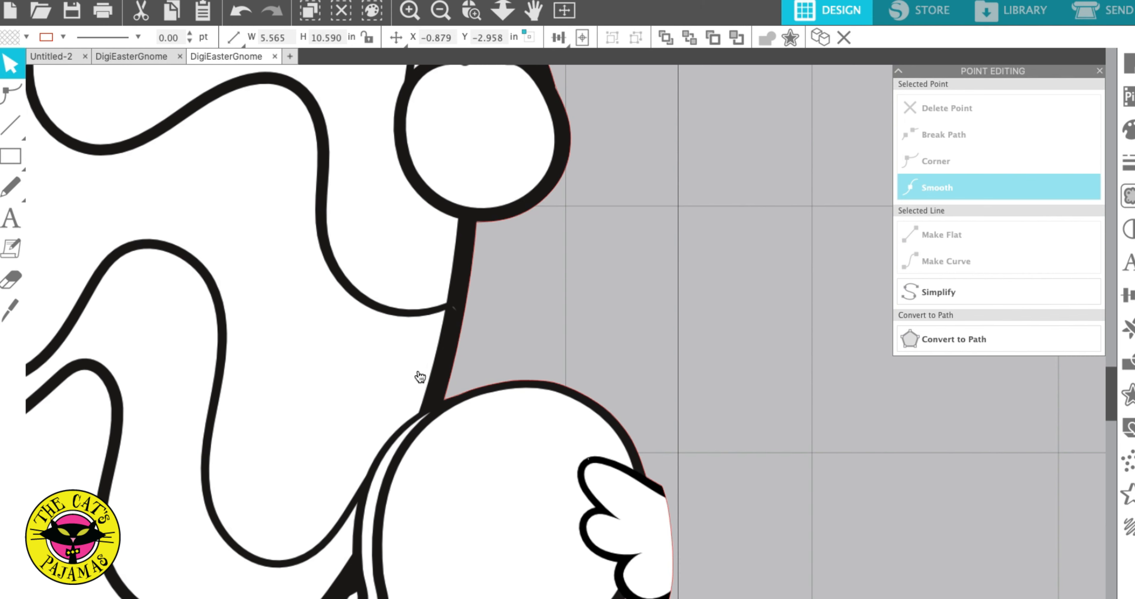
click(7, 96)
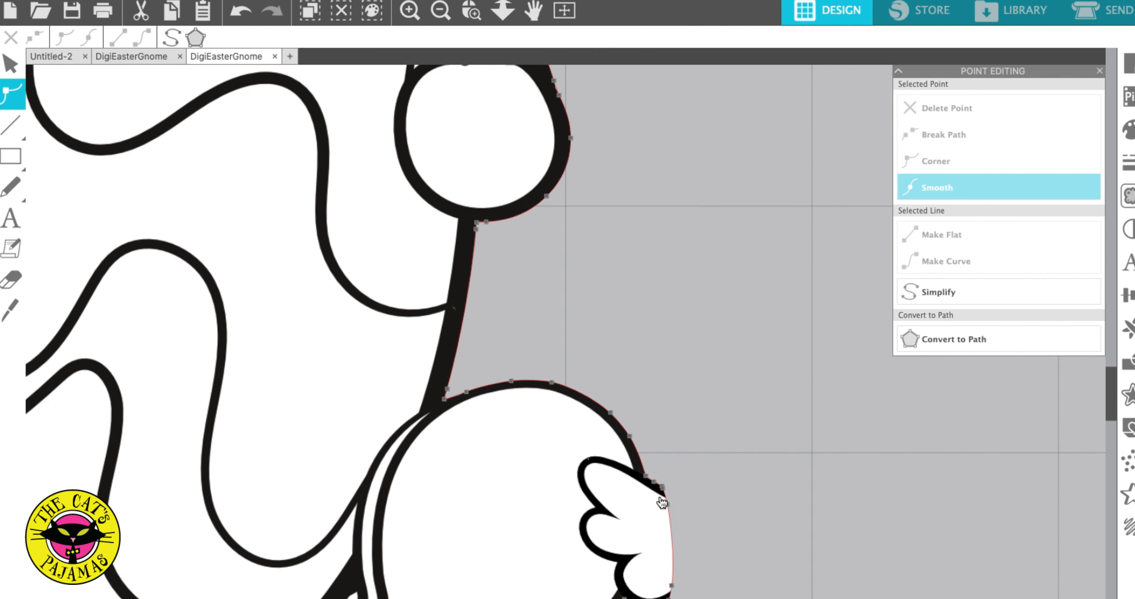
drag(664, 491, 649, 515)
click(681, 491)
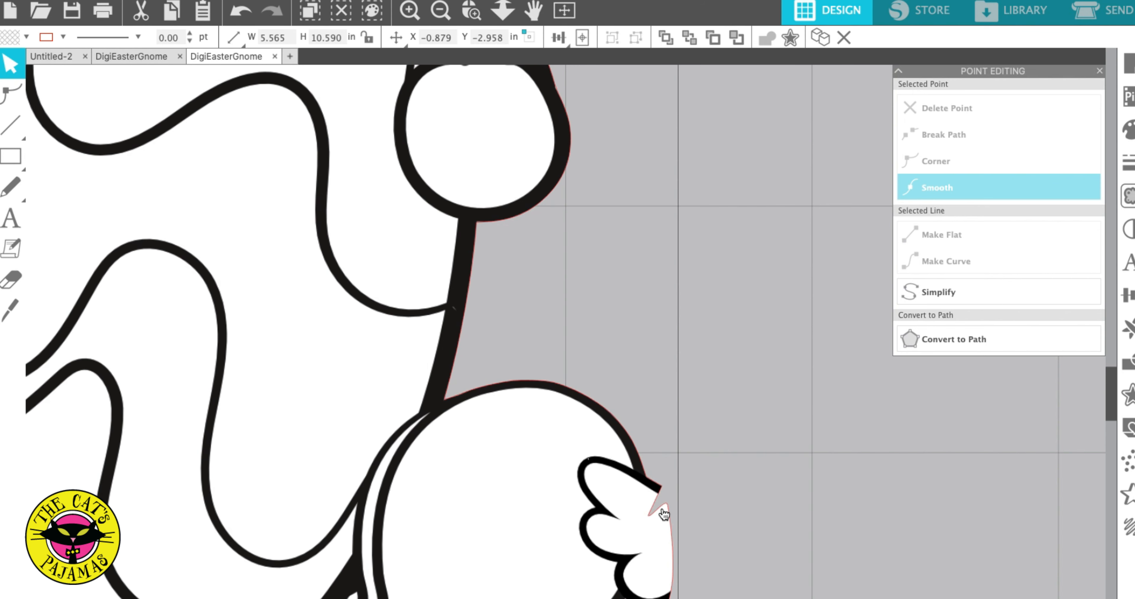
double_click(666, 511)
click(648, 515)
right_click(647, 514)
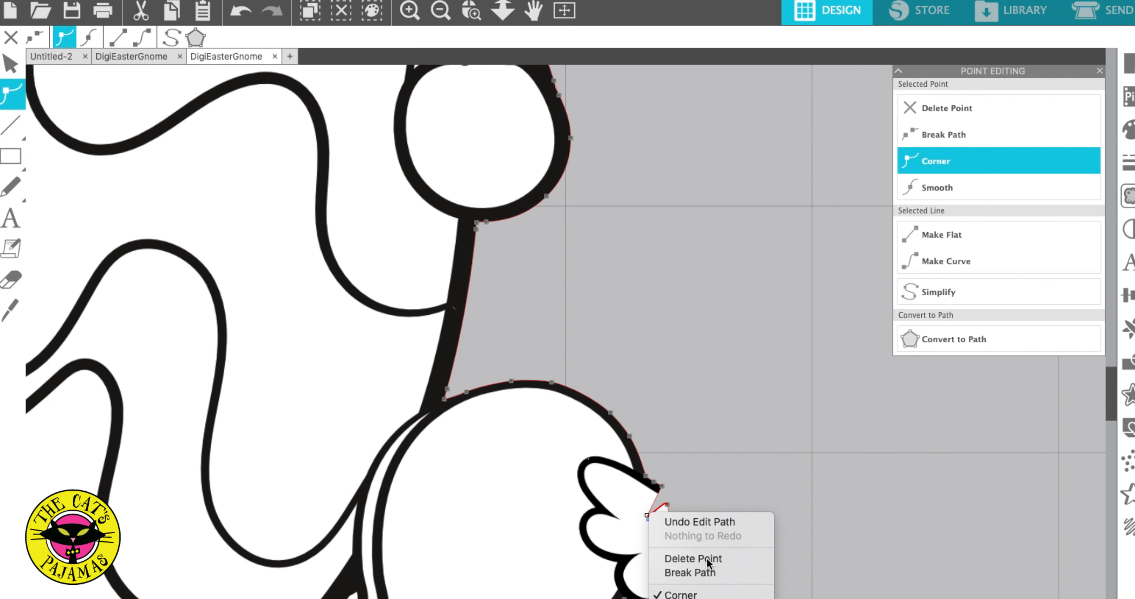
click(693, 559)
- Delete two more points at the upper corner of the wing remnant and leave point editing
click(662, 485)
right_click(663, 485)
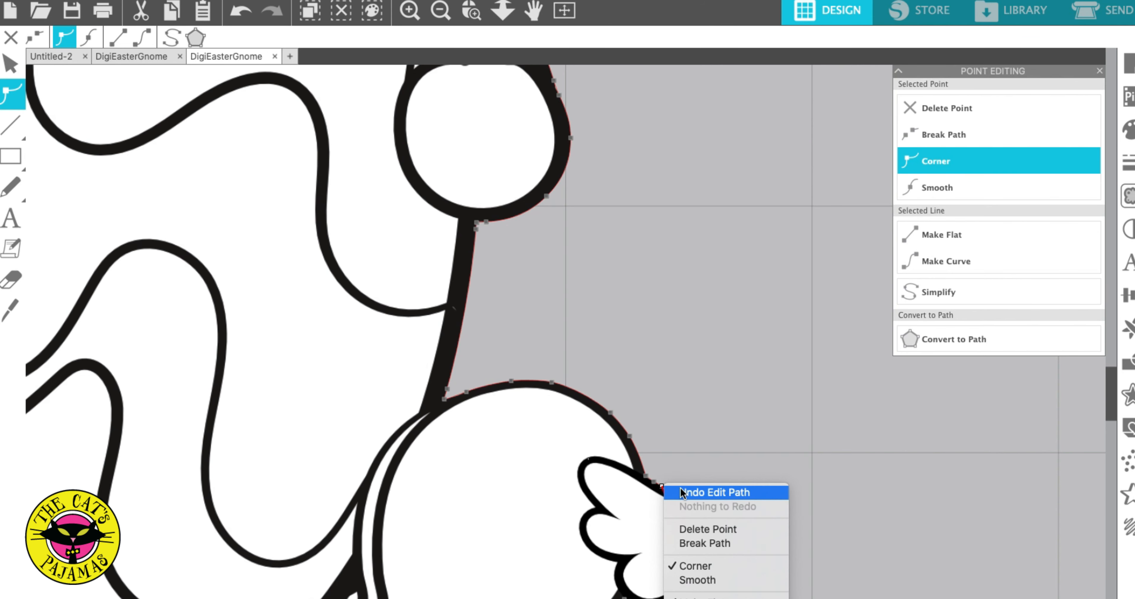
click(724, 538)
click(654, 482)
right_click(655, 481)
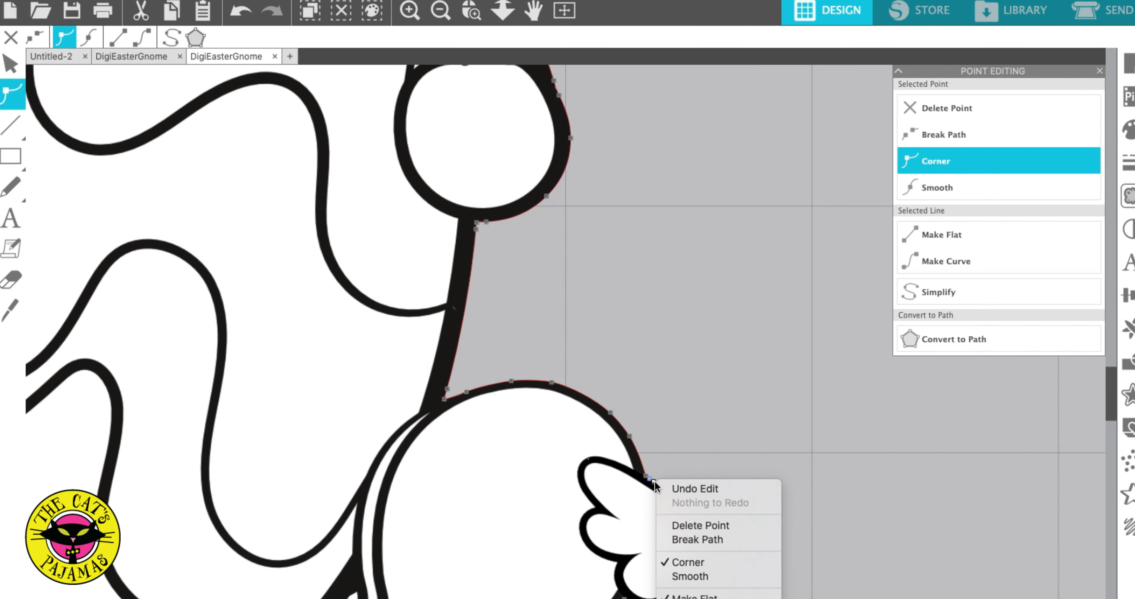
click(673, 528)
key(Escape)
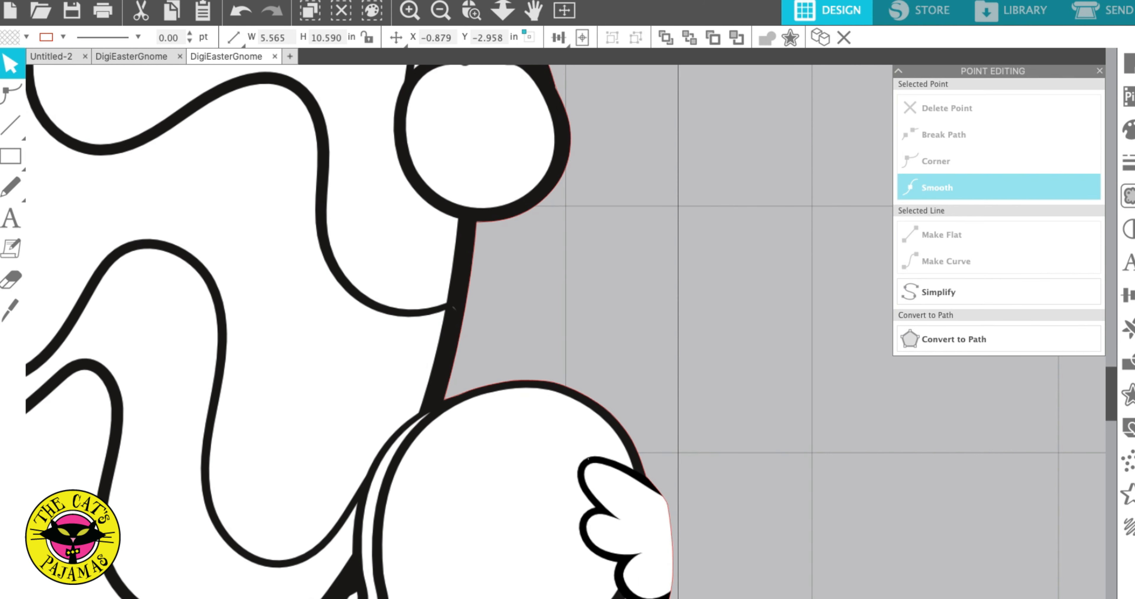
- Open the gnome's outline for point editing and delete the remaining outer points of the wing remnant beside the foot
double_click(667, 595)
click(669, 598)
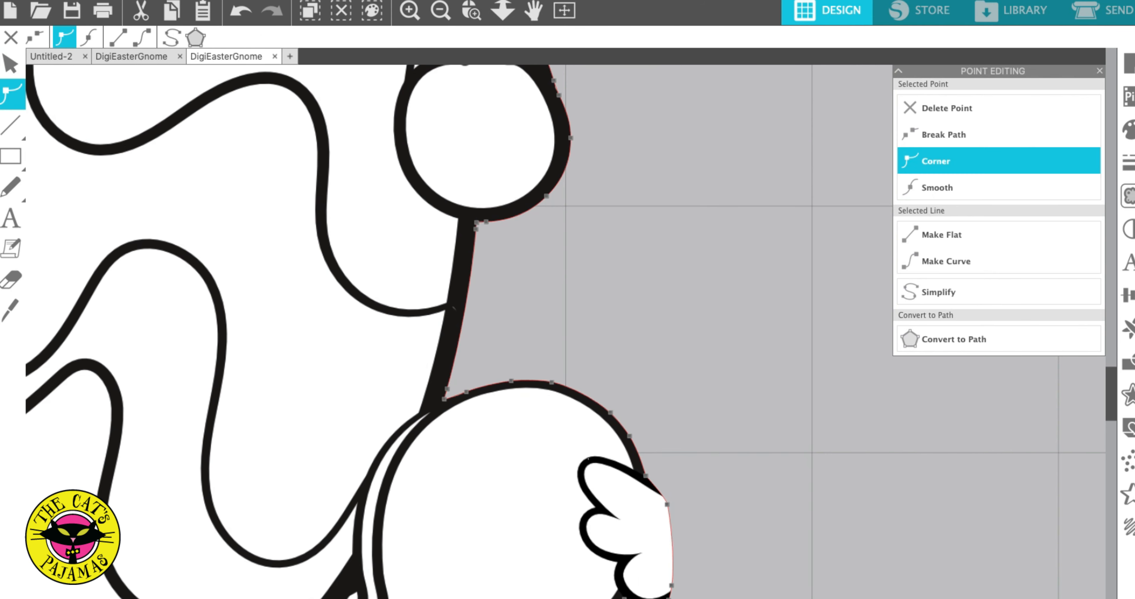
click(688, 598)
click(670, 598)
right_click(671, 597)
click(688, 598)
click(688, 598)
right_click(672, 588)
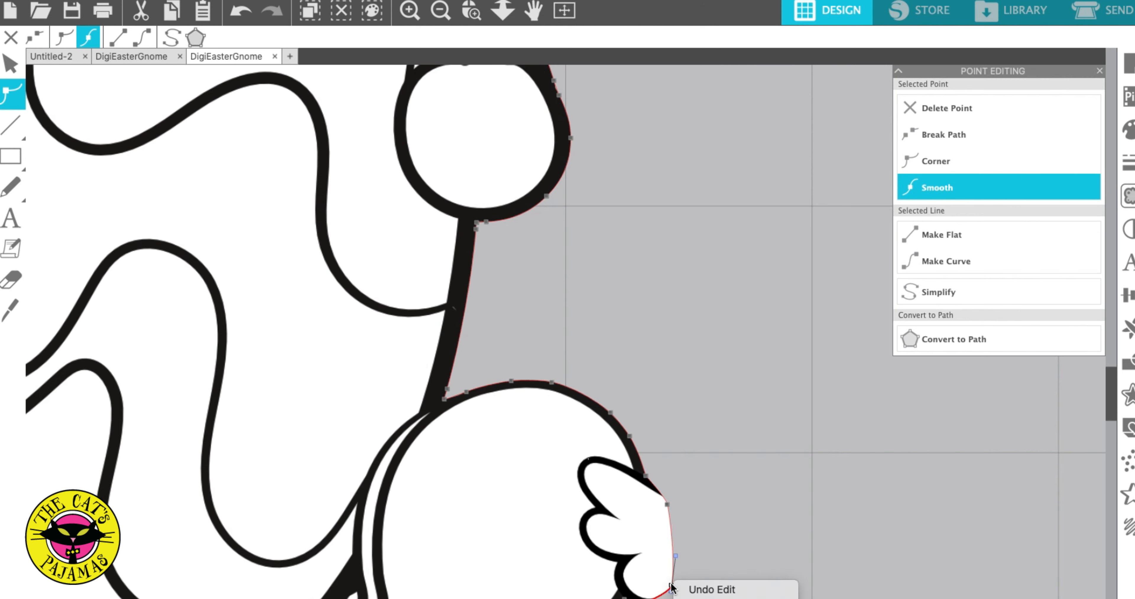
click(688, 598)
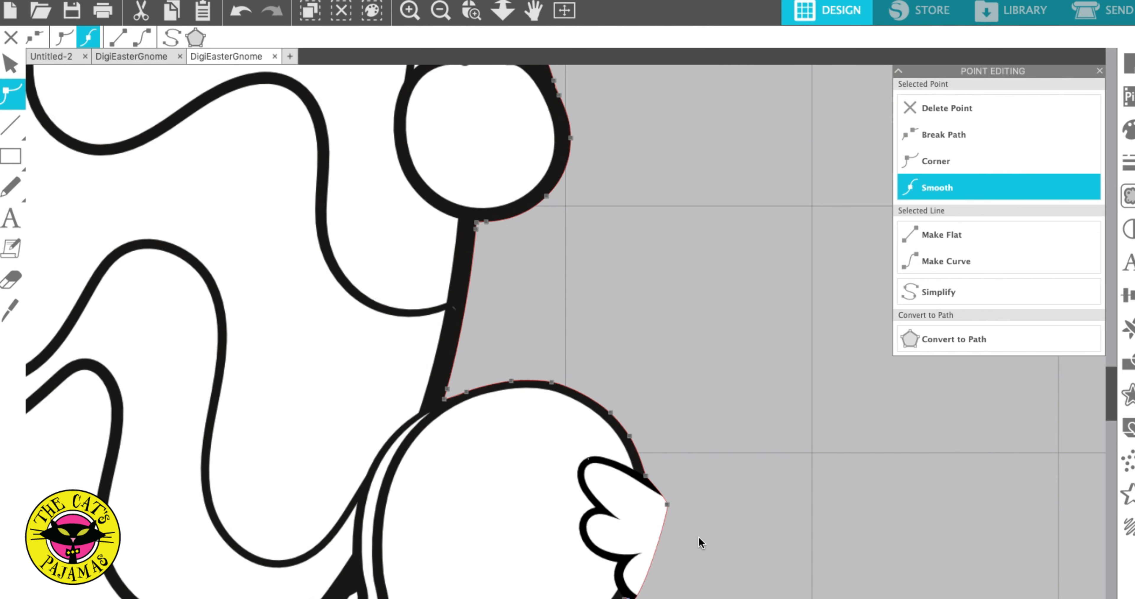
right_click(672, 507)
click(684, 545)
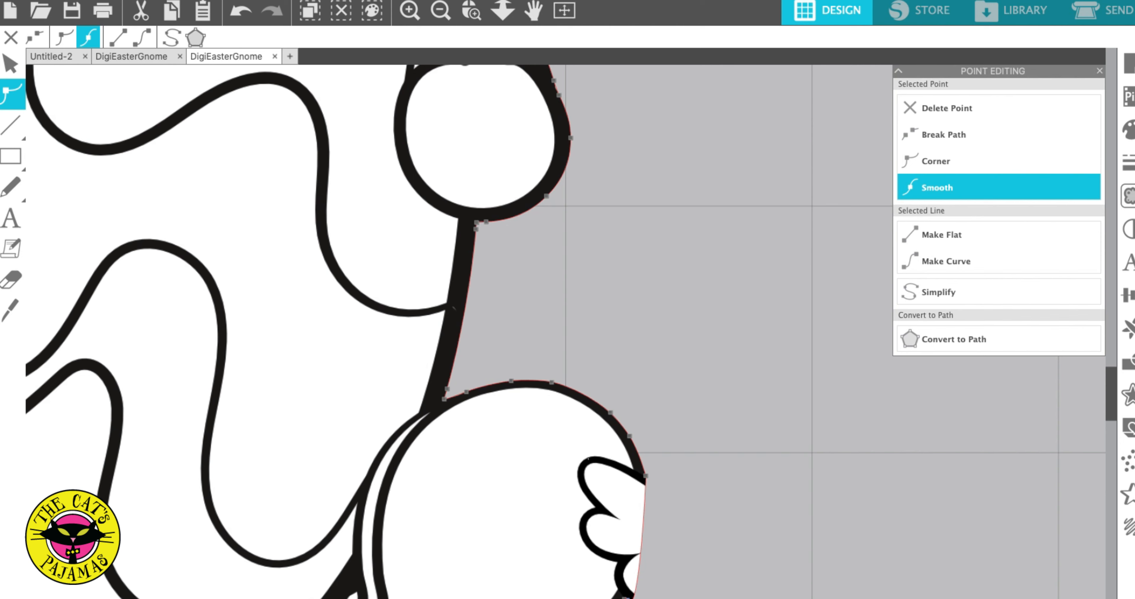
- Adjust the curve at the lower end of the foot's trimmed edge, make that point a corner, and close point editing
drag(639, 598, 665, 584)
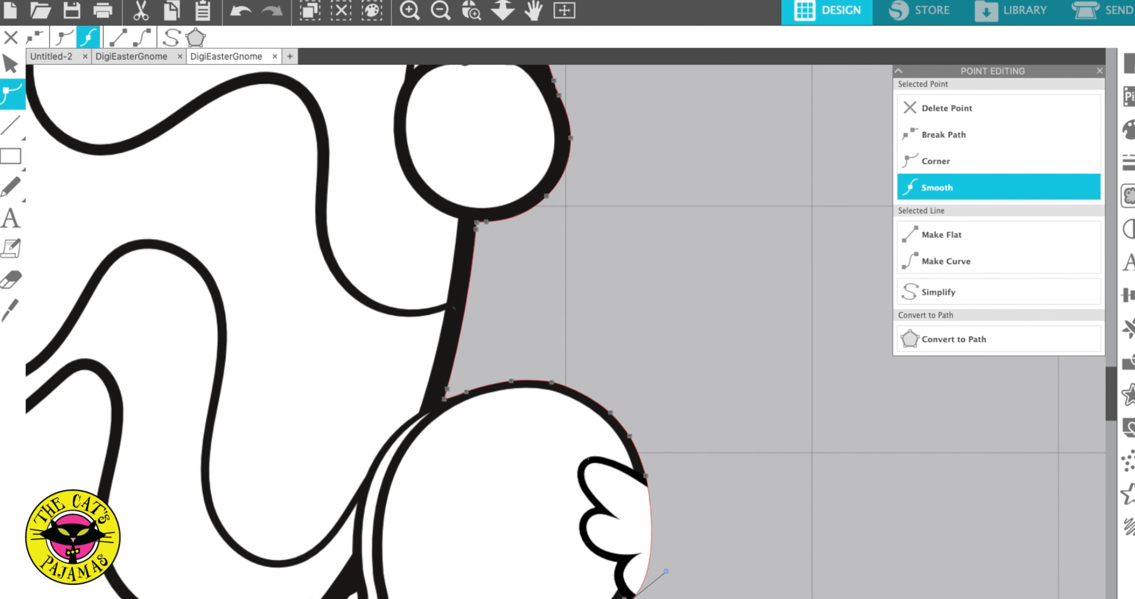
click(653, 598)
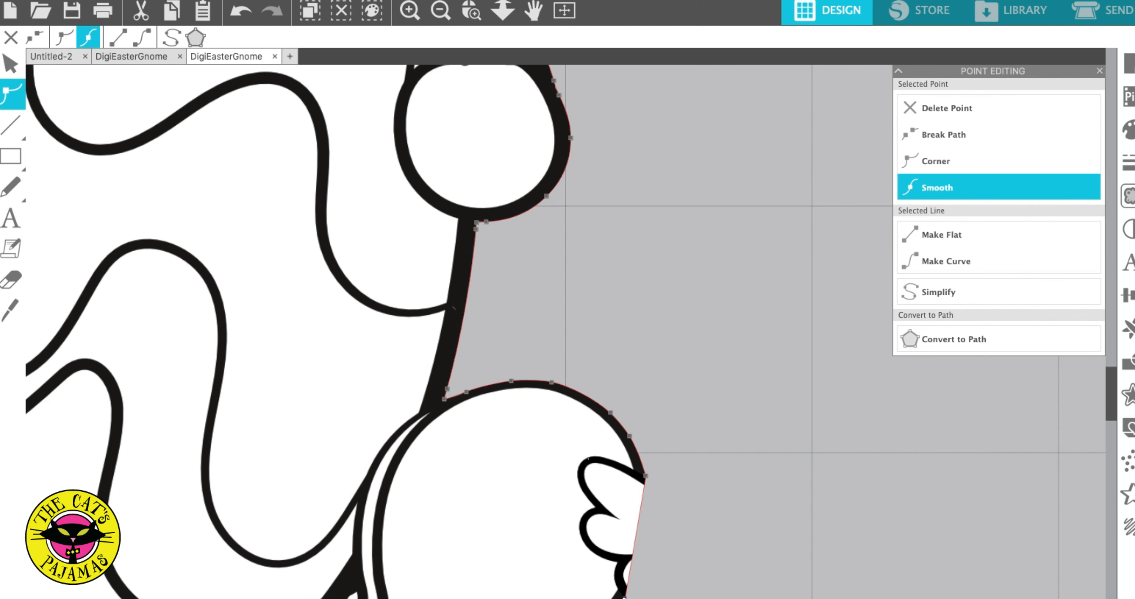
right_click(624, 598)
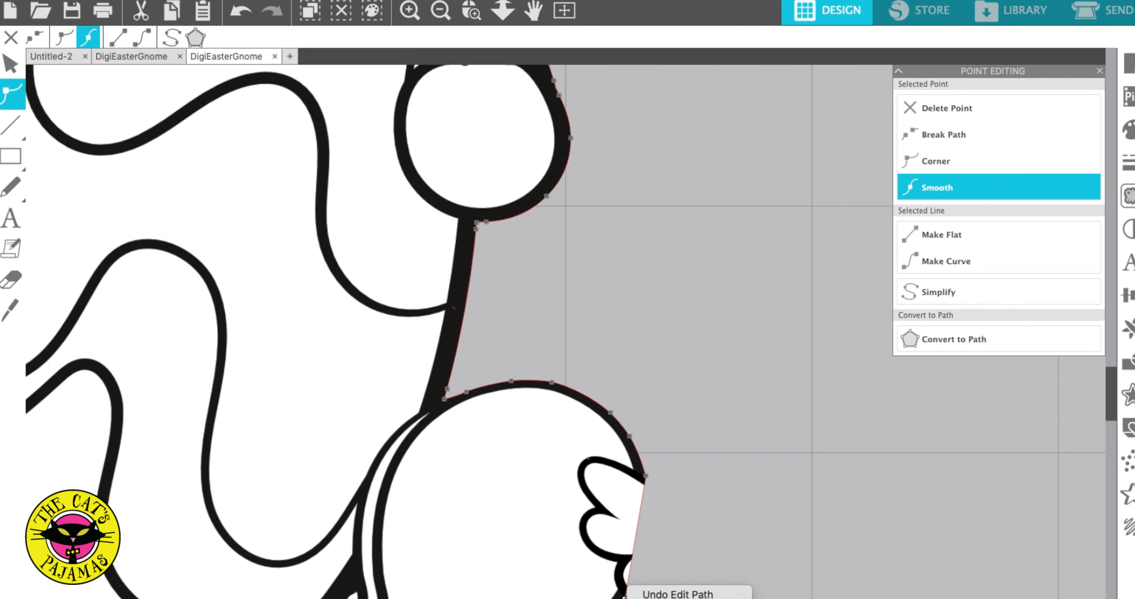
click(656, 598)
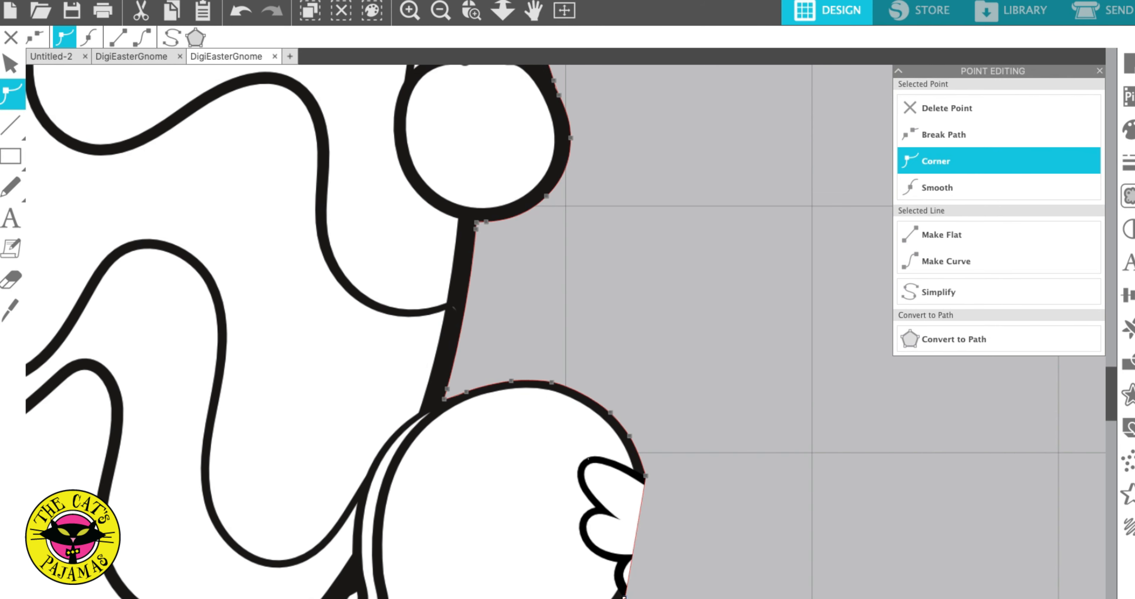
click(1100, 71)
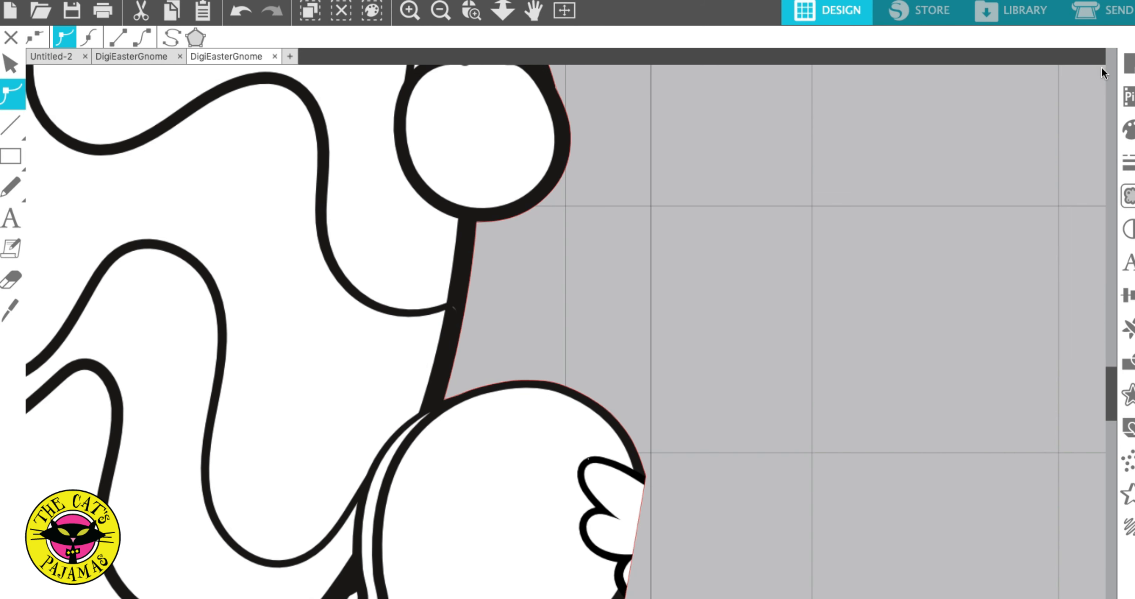
- Reopen the outline's points, convert the foot's trimmed edge to a curve, and pull a new midpoint outward to round it
double_click(624, 598)
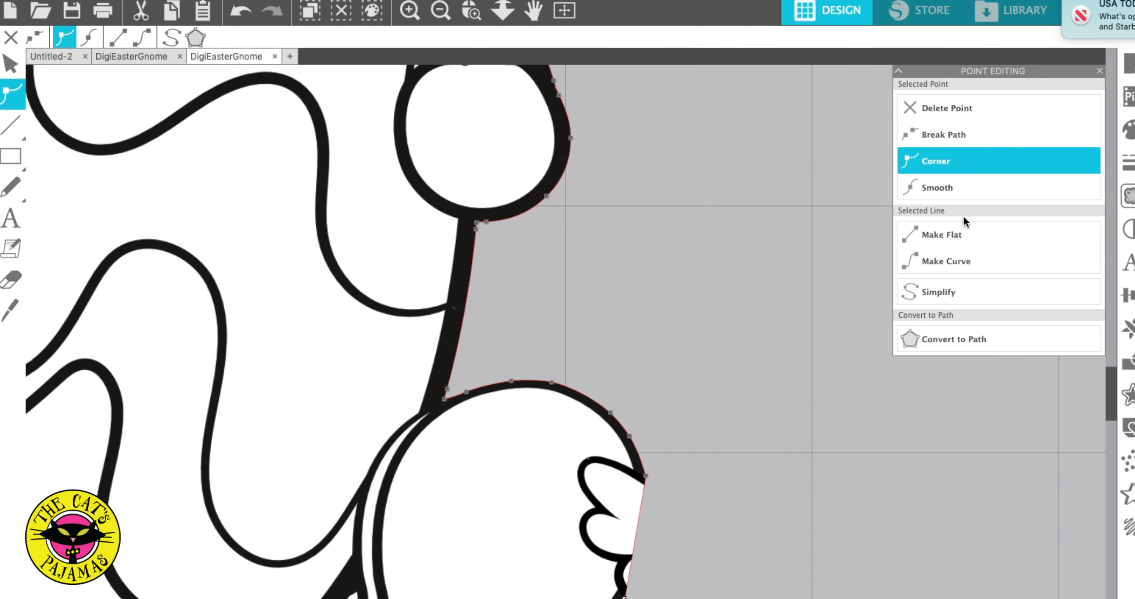
click(947, 262)
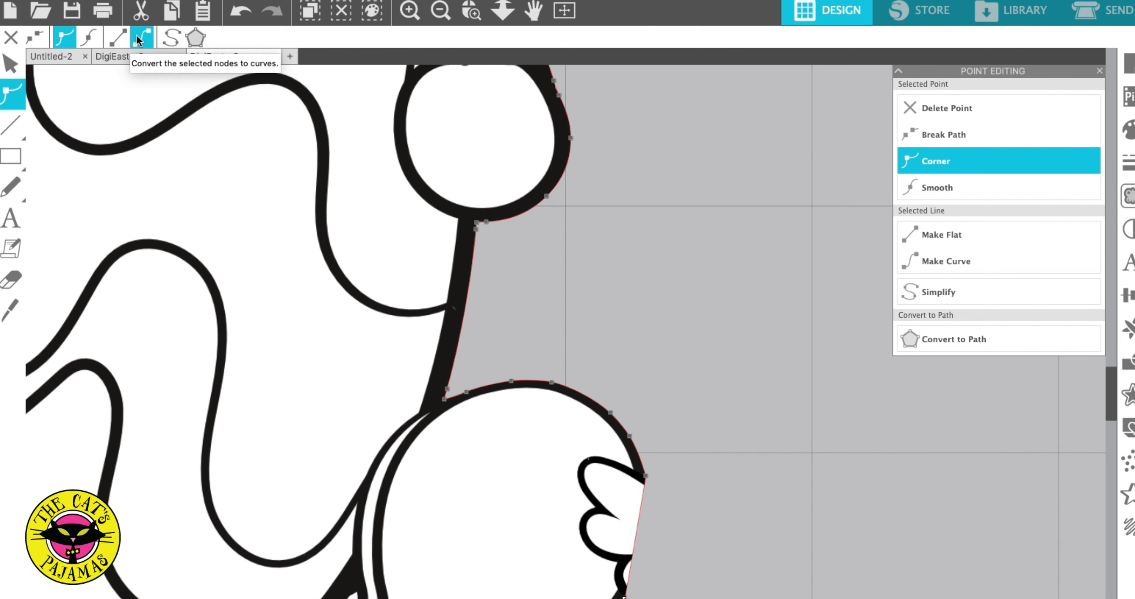
drag(633, 553, 647, 545)
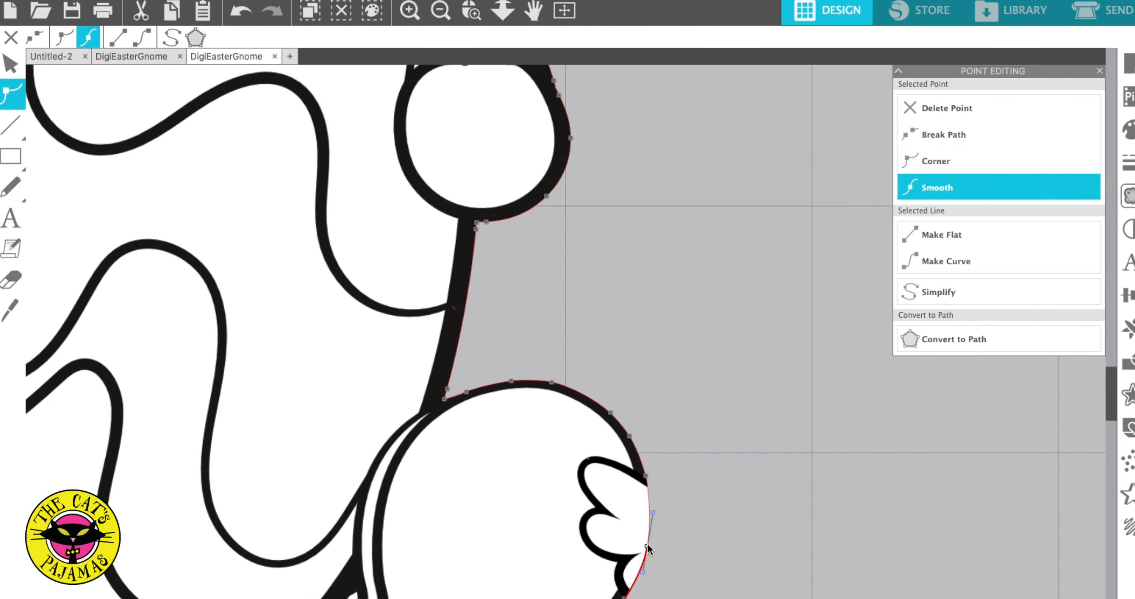
click(703, 534)
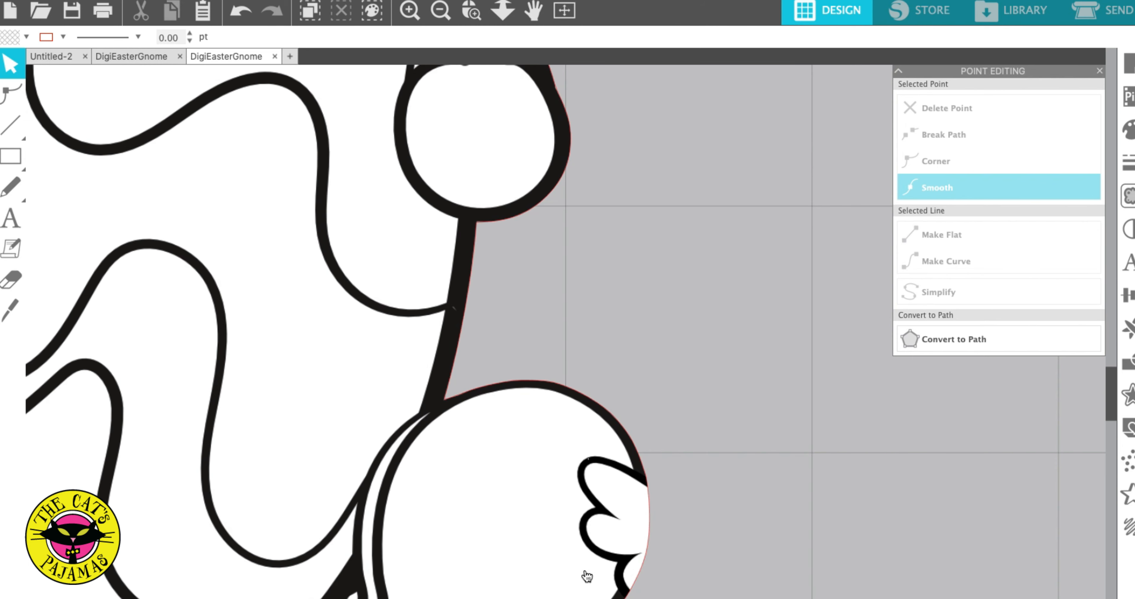
- Draw an ellipse about 0.47 in wide and 0.65 in tall over the wing remnant on the foot and fill it white
click(11, 156)
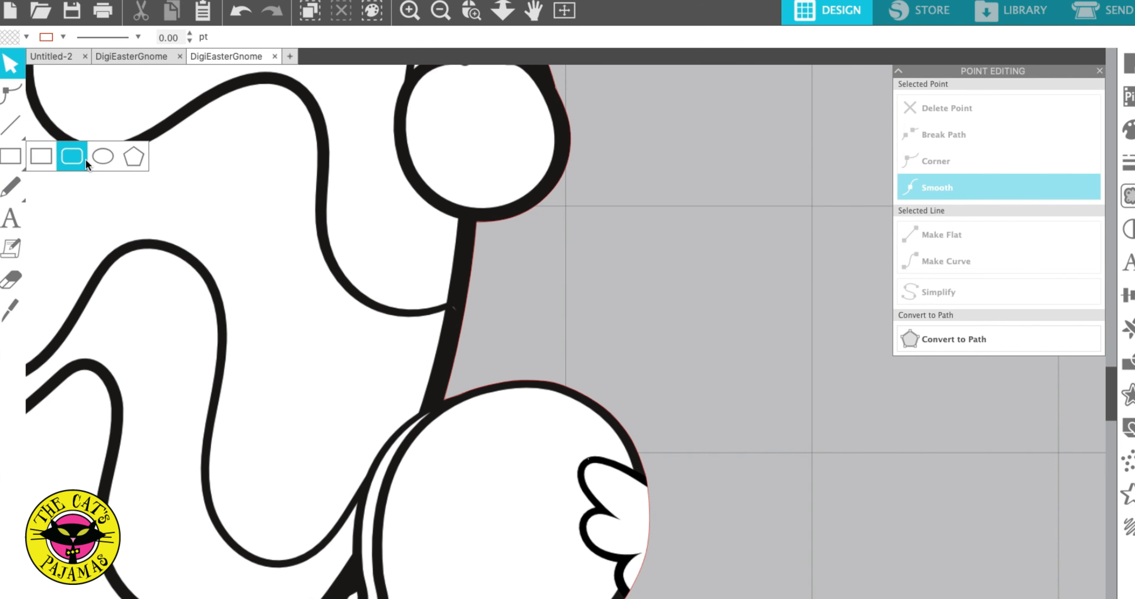
click(71, 157)
drag(525, 456, 643, 598)
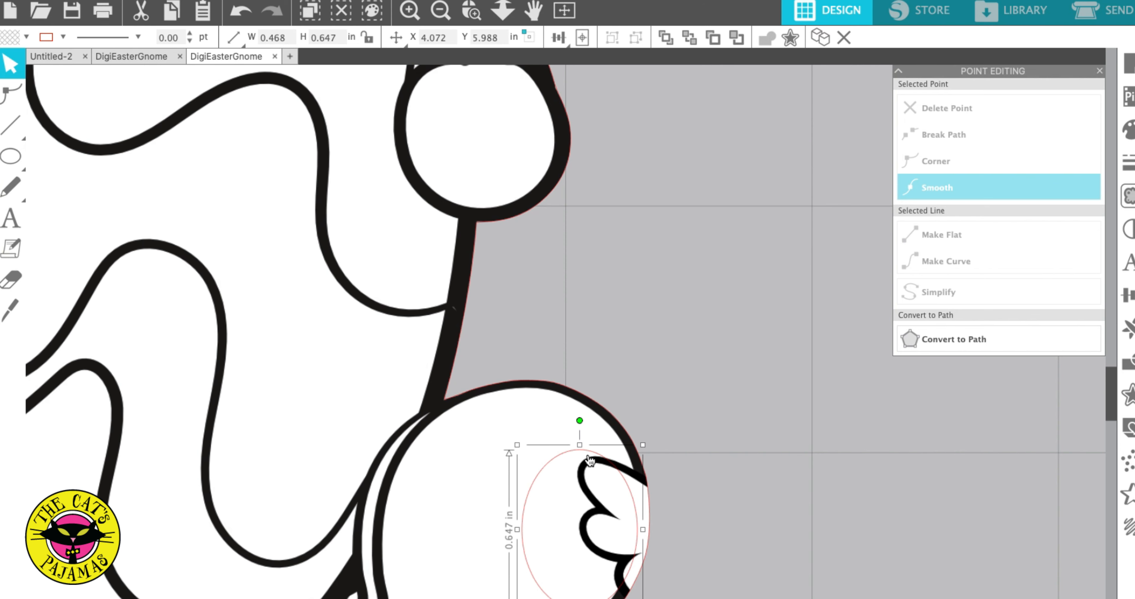
click(26, 38)
click(40, 68)
- Tilt the white ellipse slightly to follow the foot and stretch it to about 0.76 in tall
drag(579, 445, 598, 405)
click(582, 405)
click(583, 422)
click(591, 457)
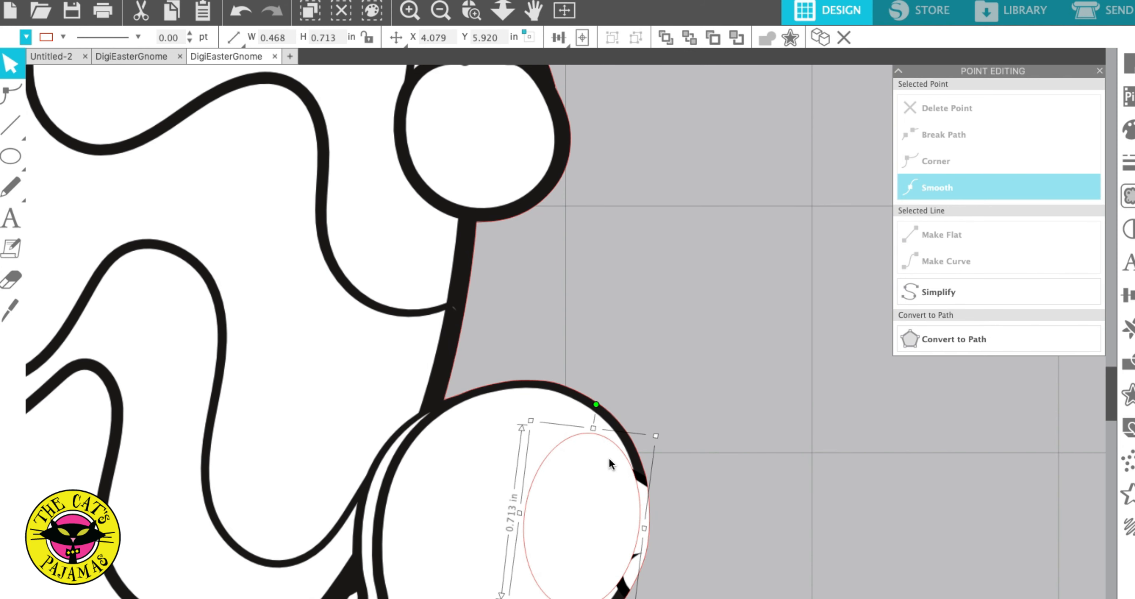
drag(571, 597, 568, 598)
- Clear the red outline from the white ellipse and deselect it
click(64, 39)
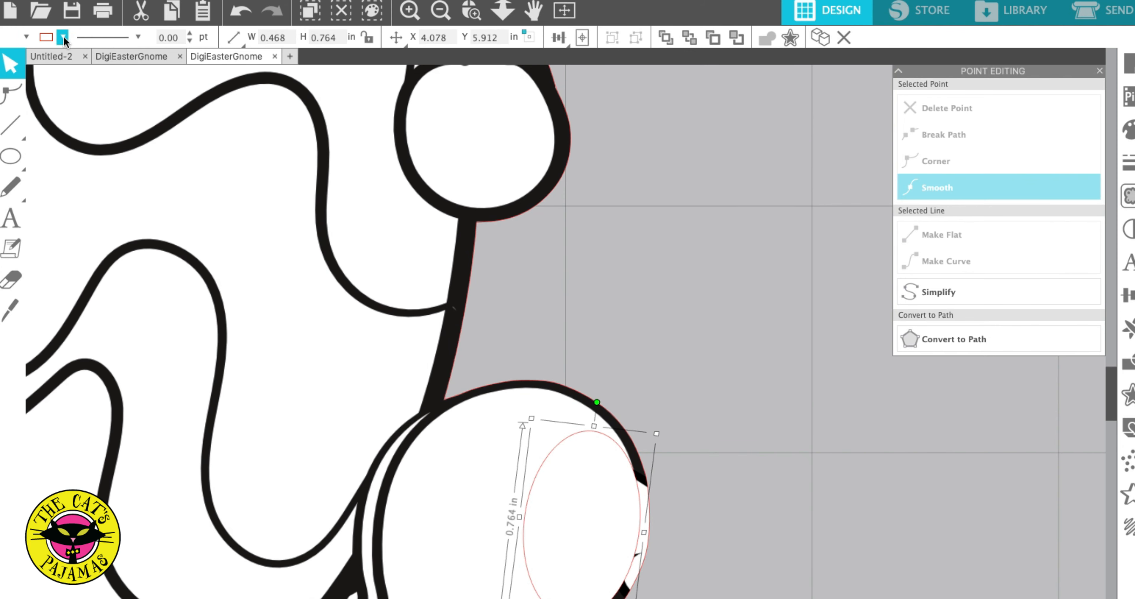
click(73, 60)
click(825, 394)
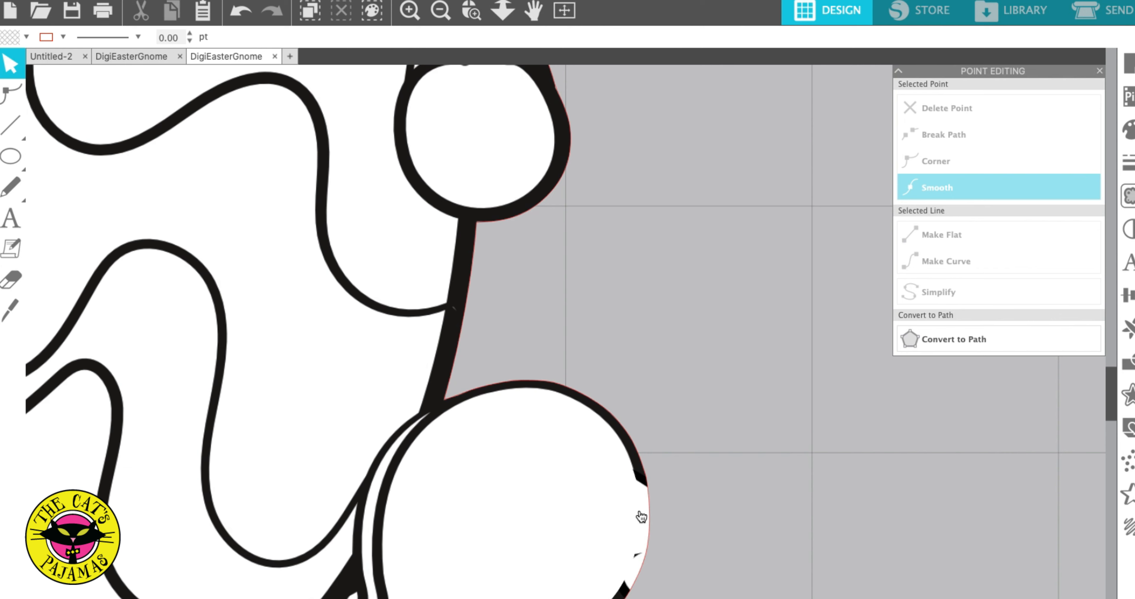
- Duplicate the white ellipse and move one copy to the empty area beside the foot
click(600, 522)
key(super+v)
drag(598, 514, 843, 483)
- Shorten the ellipse on the foot to about 0.73 in and shift it to meet the foot's outer edge
click(583, 550)
drag(570, 598, 575, 584)
drag(603, 499, 609, 510)
drag(582, 589, 608, 555)
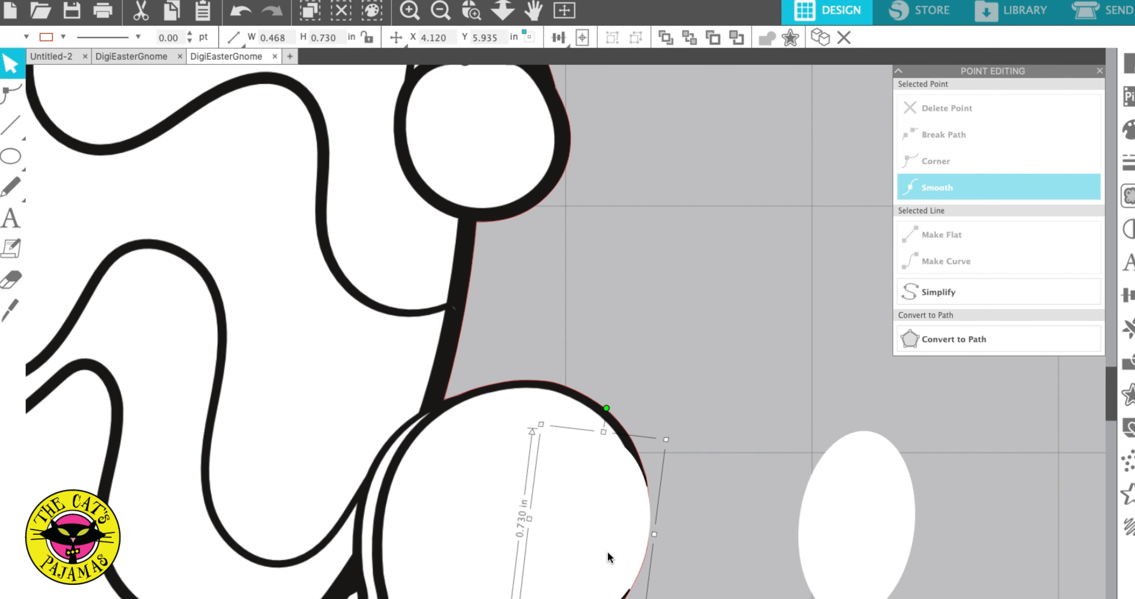
- Open the foot ellipse for point editing and add two points on its outer side to match the foot's edge
double_click(608, 575)
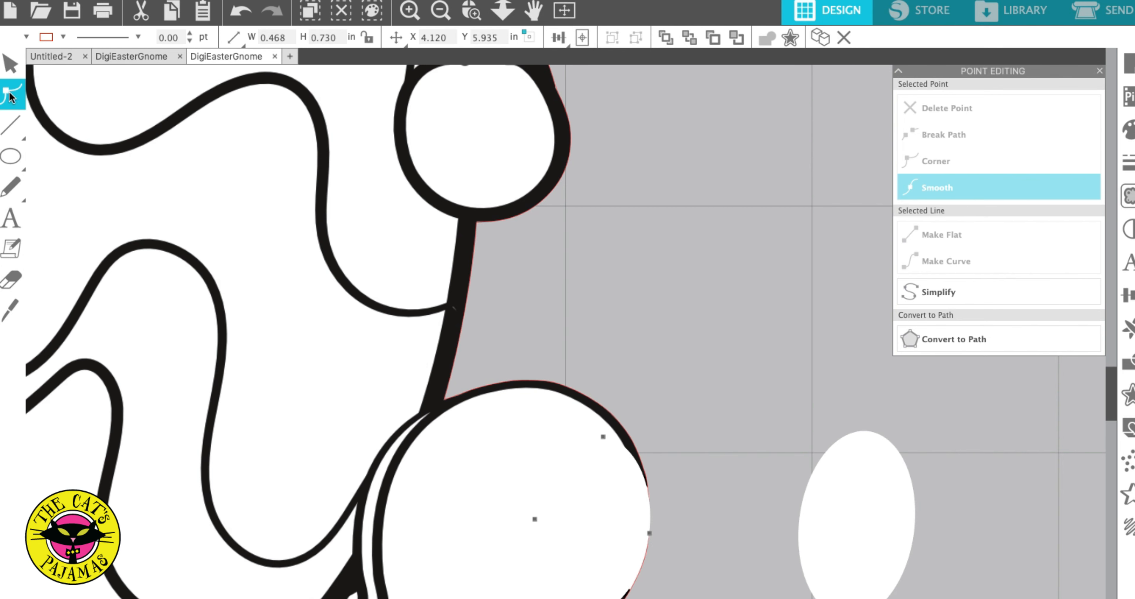
click(633, 590)
click(646, 484)
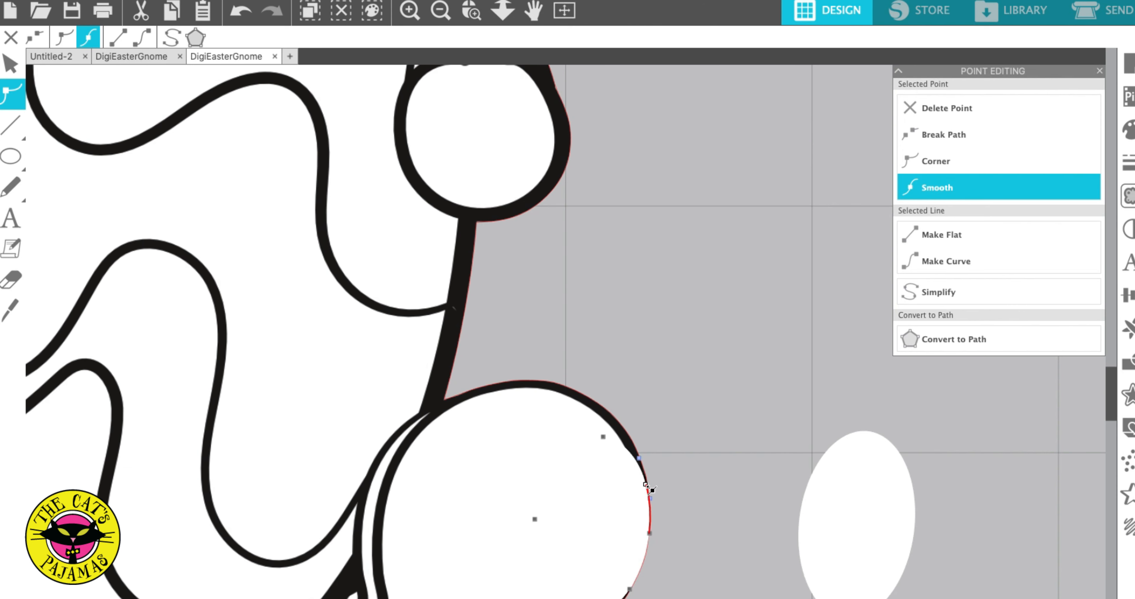
click(12, 64)
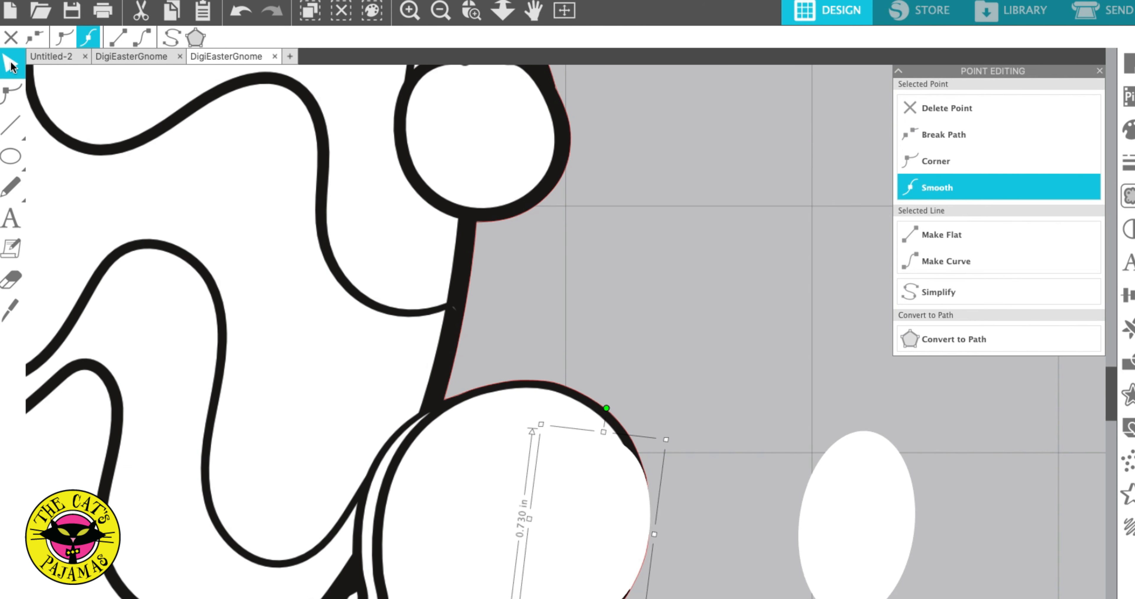
- Fill the foot ellipse black and lay the white ellipse over it, leaving a black rim along the foot's outer edge
click(26, 37)
click(35, 64)
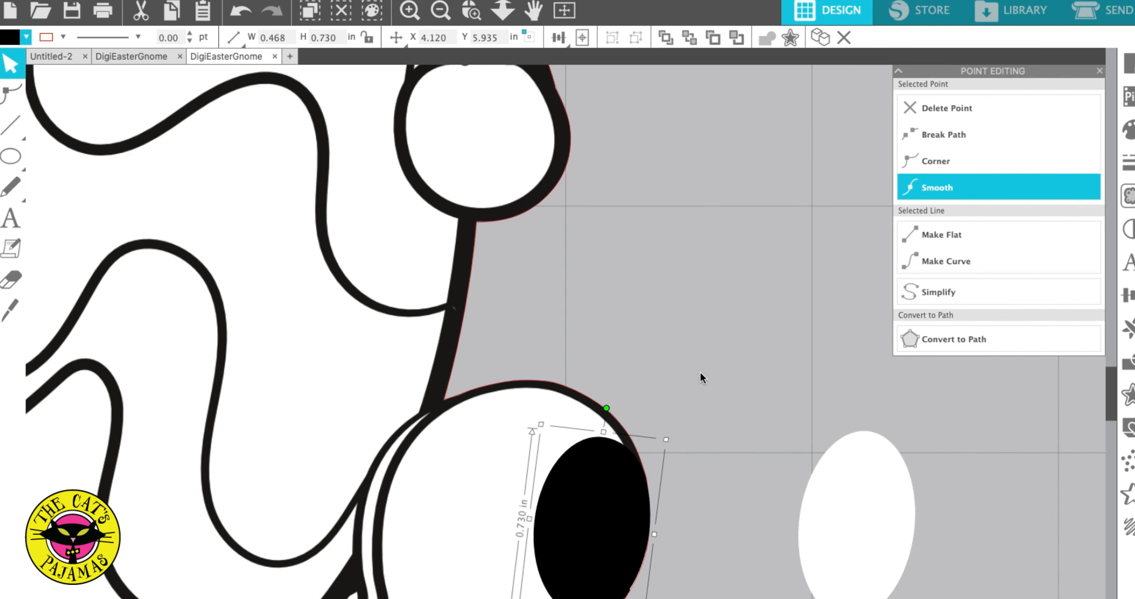
click(865, 480)
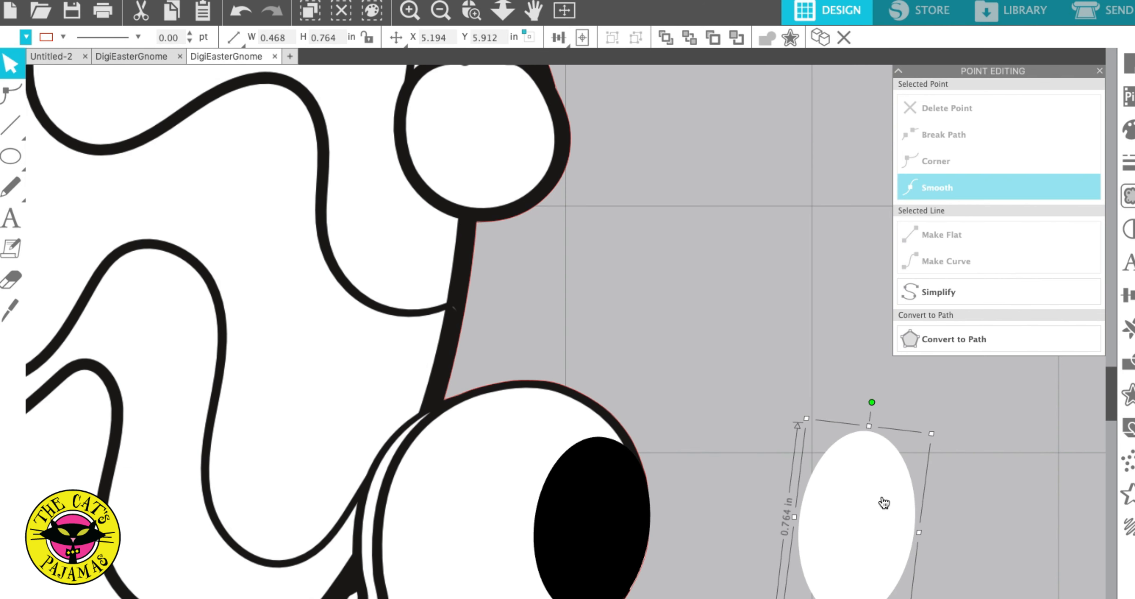
drag(801, 498, 613, 491)
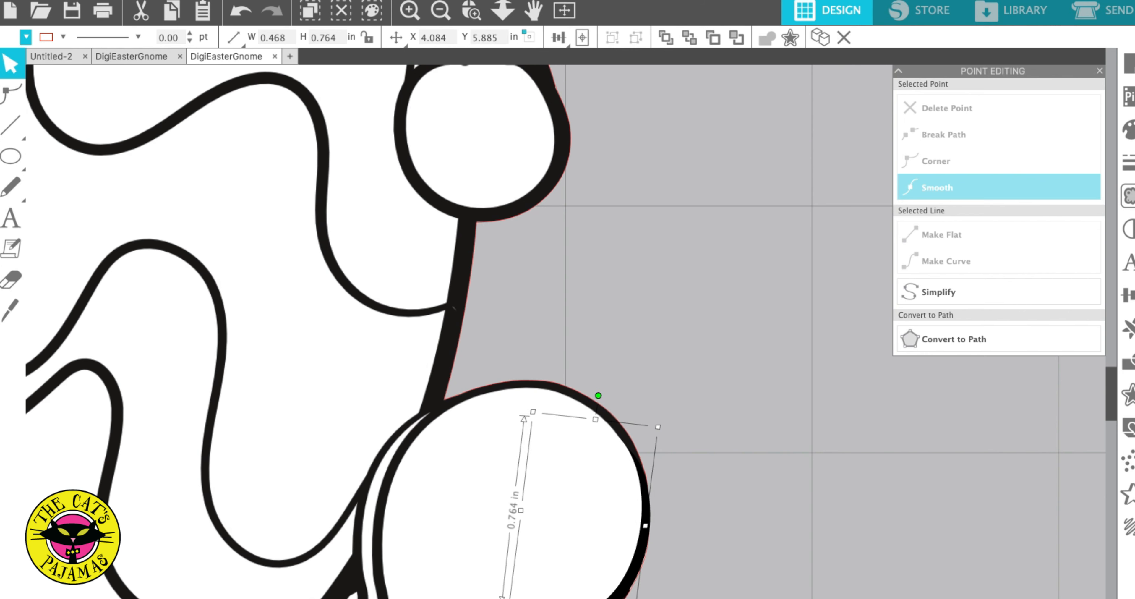
drag(571, 598, 572, 598)
click(688, 566)
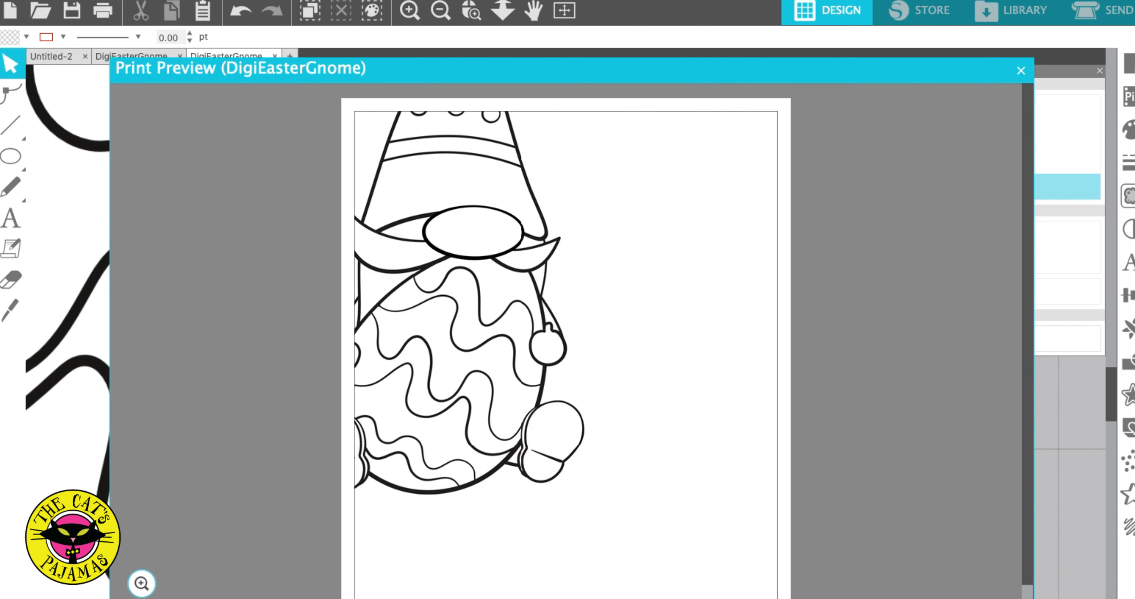
- Close the print preview and examine the repaired foot outline up close and in the whole design
key(Escape)
scroll(795, 535, up, 2)
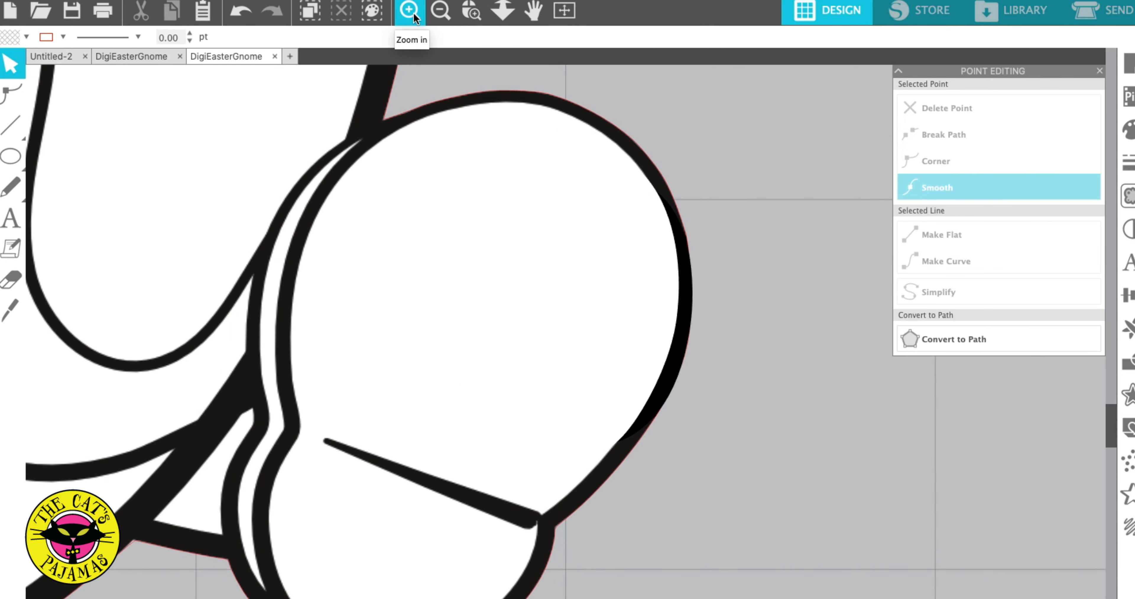
click(436, 15)
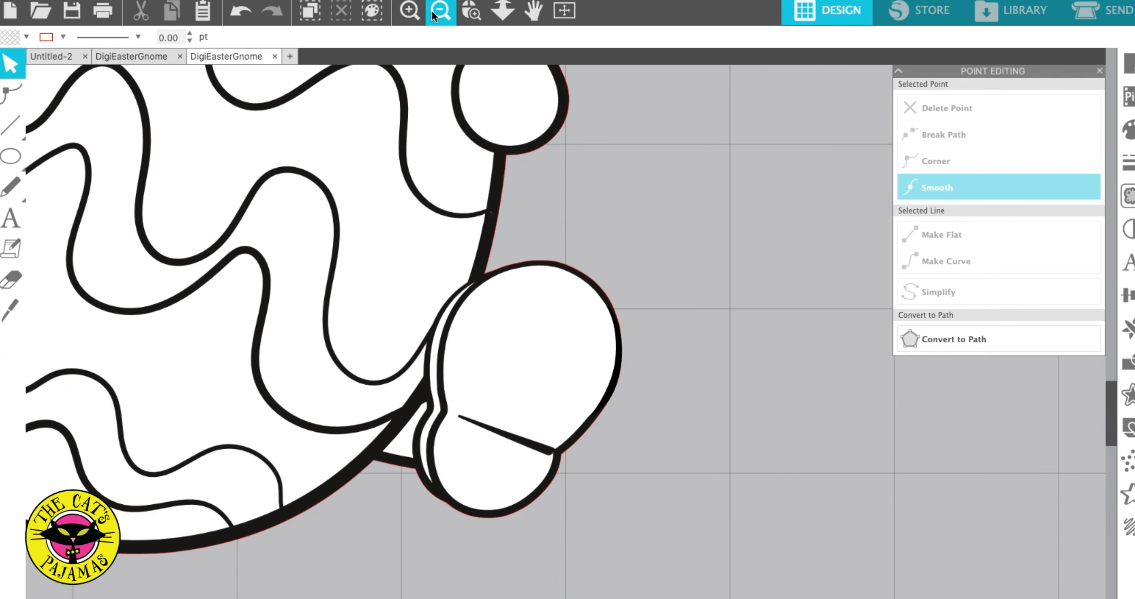
click(440, 11)
click(440, 11)
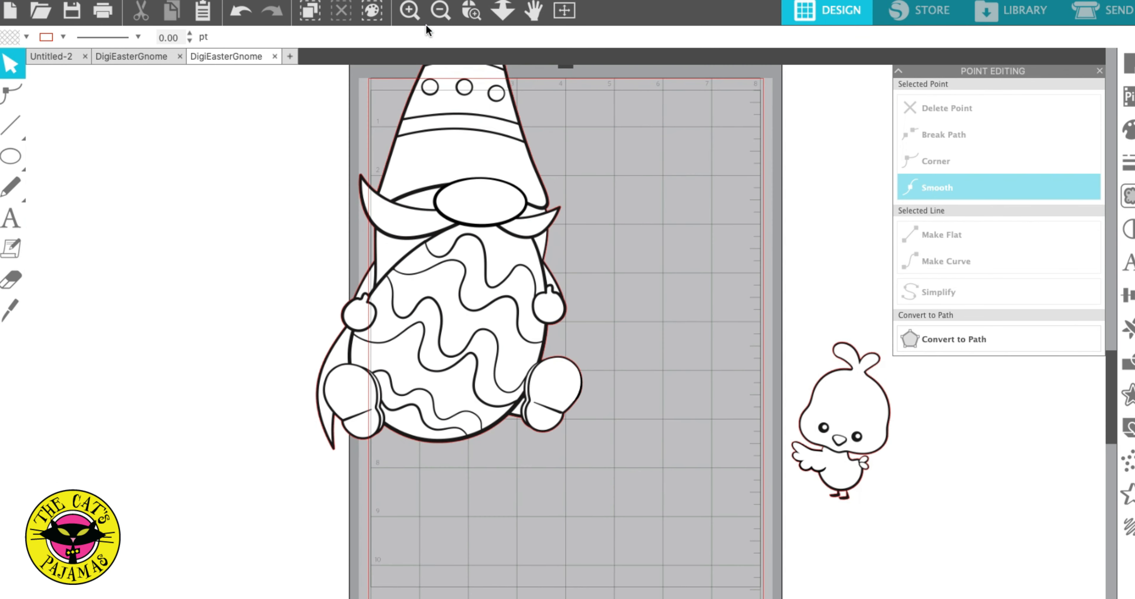
scroll(476, 239, up, 5)
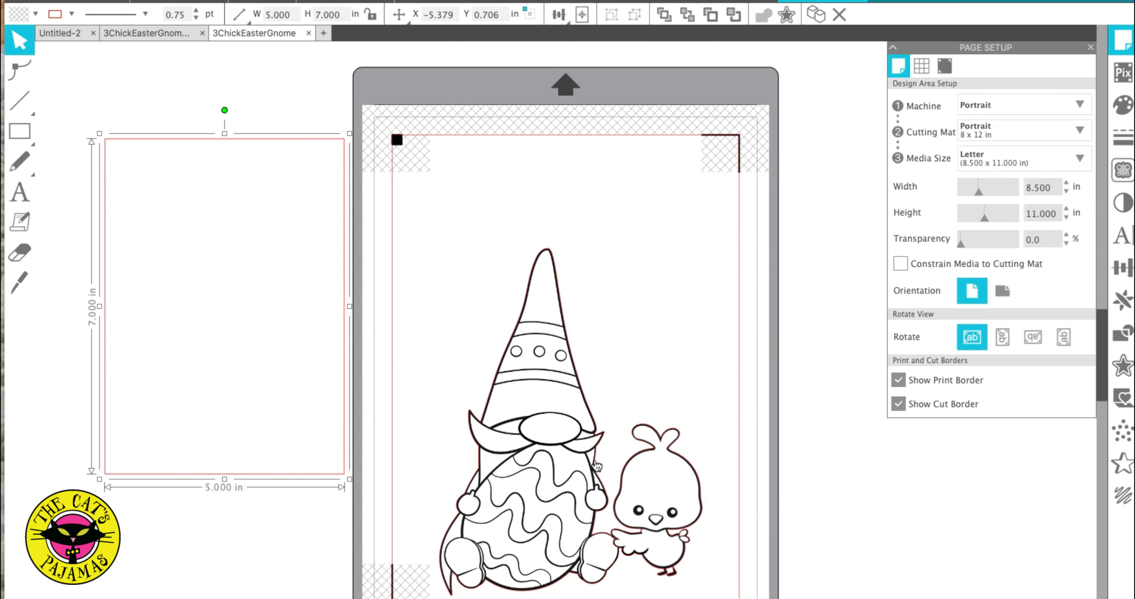
- Move the 5 × 7 in rectangle onto the page and position the gnome over it
click(578, 464)
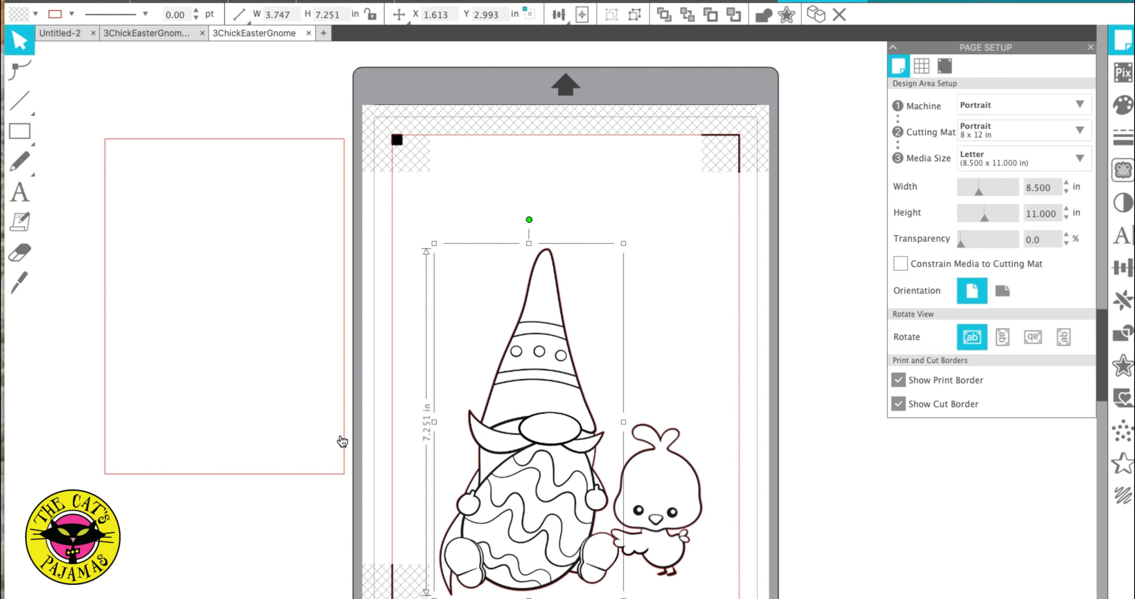
drag(347, 442, 651, 461)
click(575, 526)
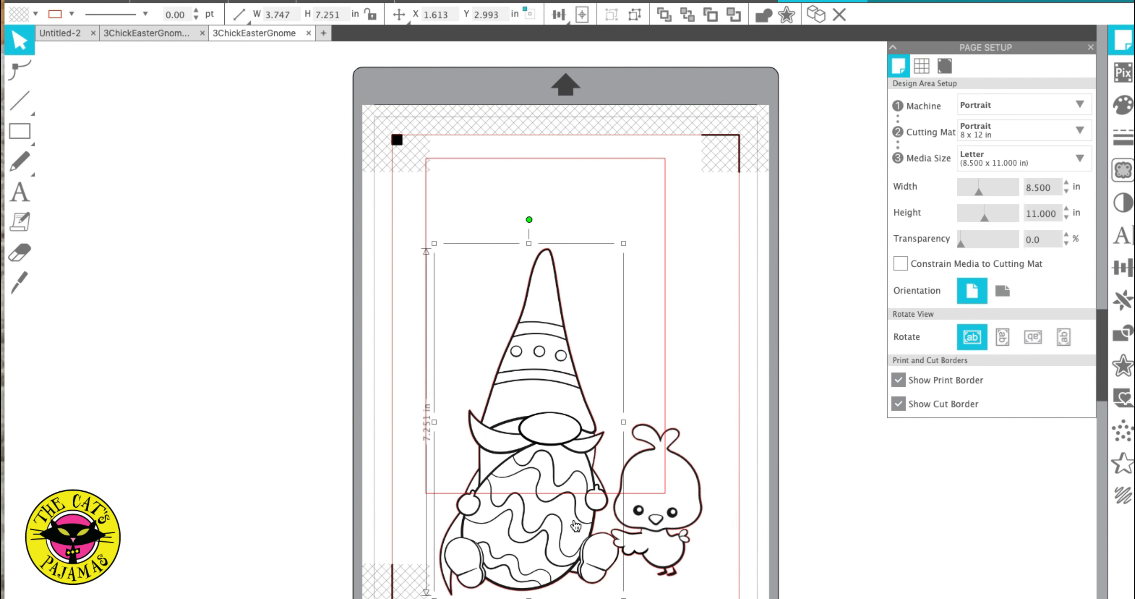
drag(577, 512, 584, 442)
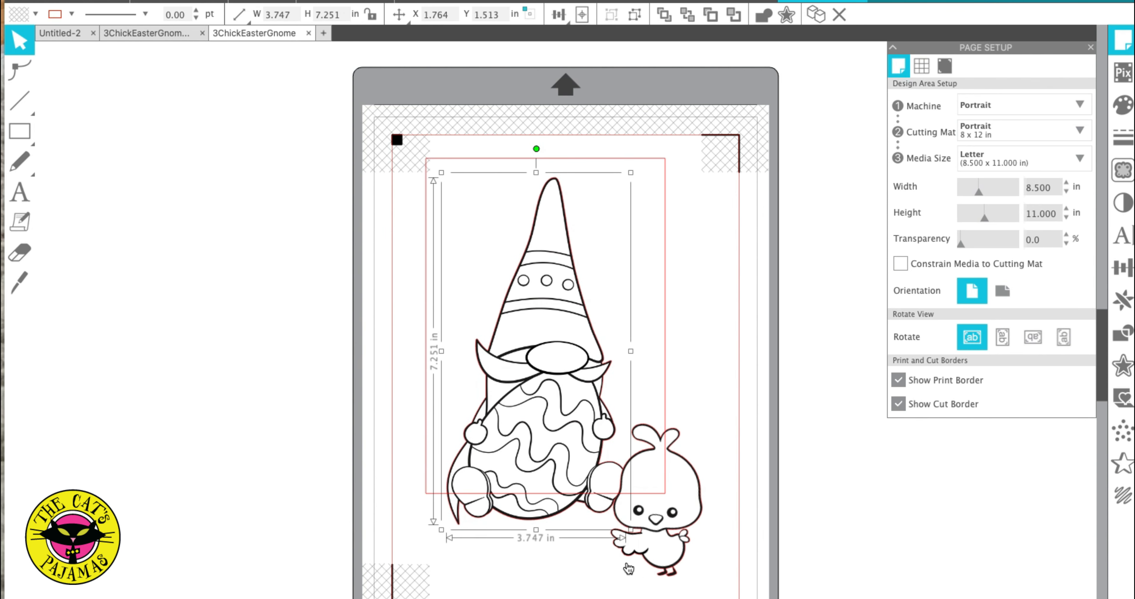
- Scale the gnome down to about 3.2 × 6.19 in and place it inside the rectangle
drag(632, 530, 587, 465)
drag(542, 408, 568, 422)
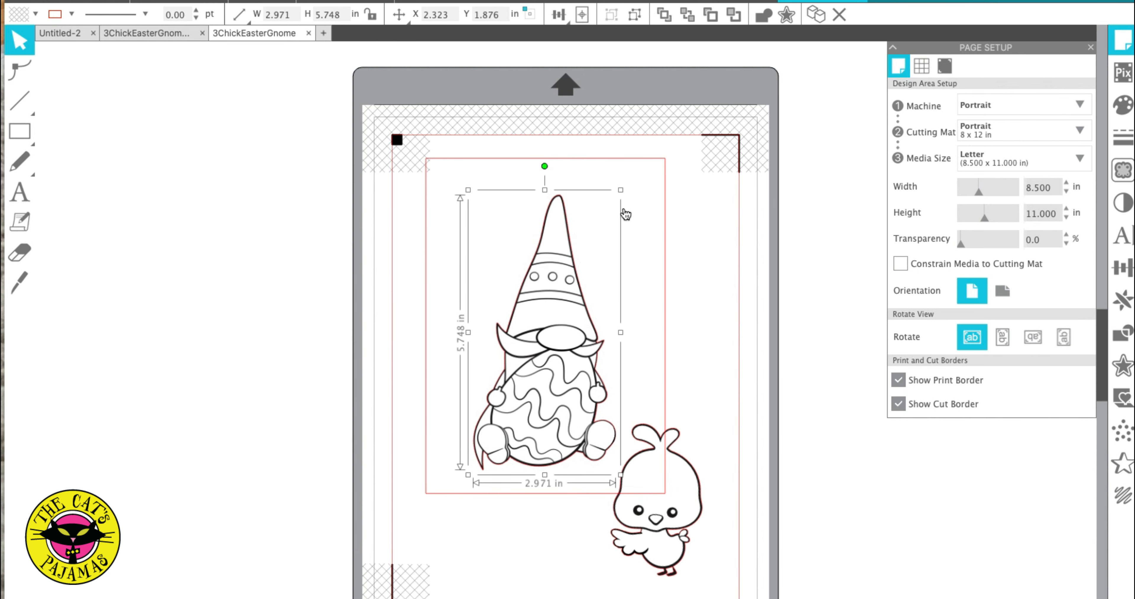
drag(622, 196, 635, 180)
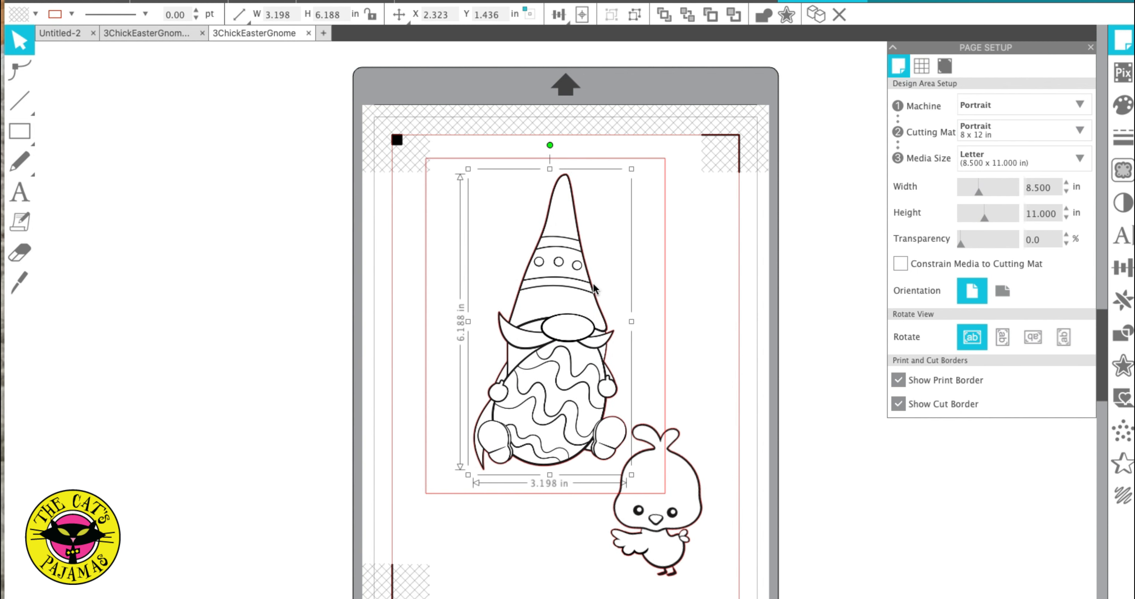
- Adjust the gnome's position in the rectangle, scale the chick to about 1.23 × 1.95 in, and place it tilted over the gnome's right-hand foot
drag(591, 297, 589, 297)
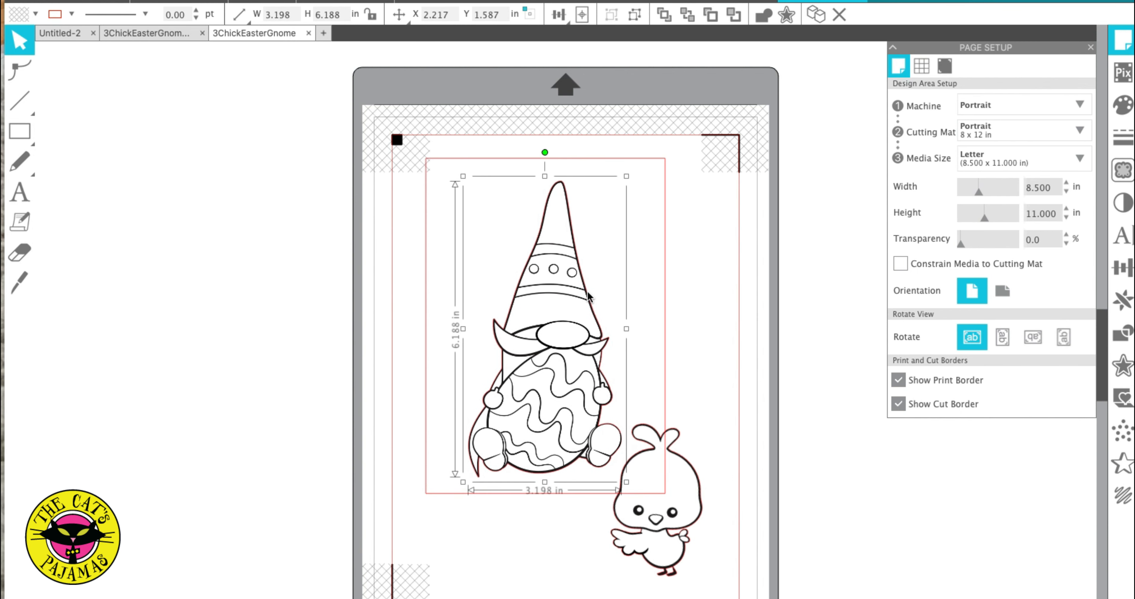
click(694, 523)
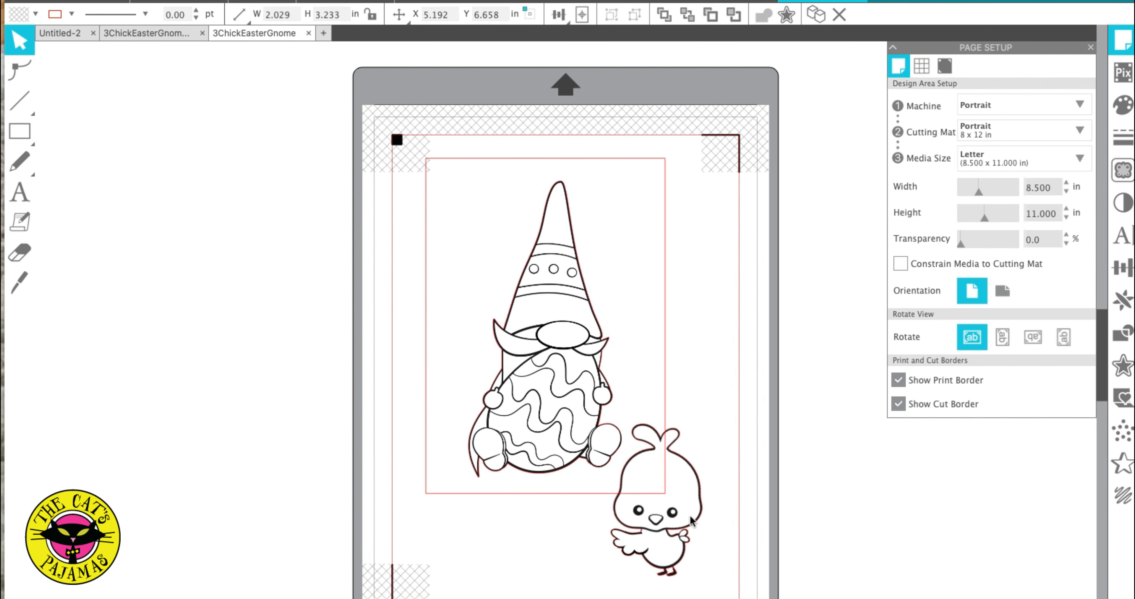
drag(691, 410, 644, 478)
drag(649, 533, 638, 424)
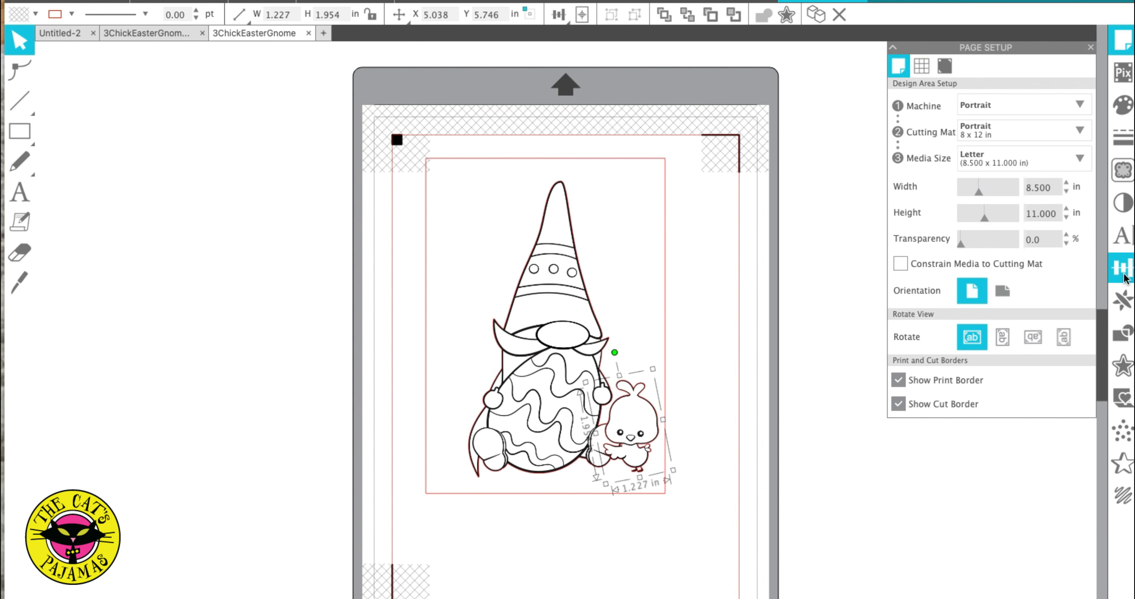
- Add three more chicks around the gnome: a mirrored copy at the opposite foot, and a duplicate above the chick on each side
click(1124, 296)
click(1046, 205)
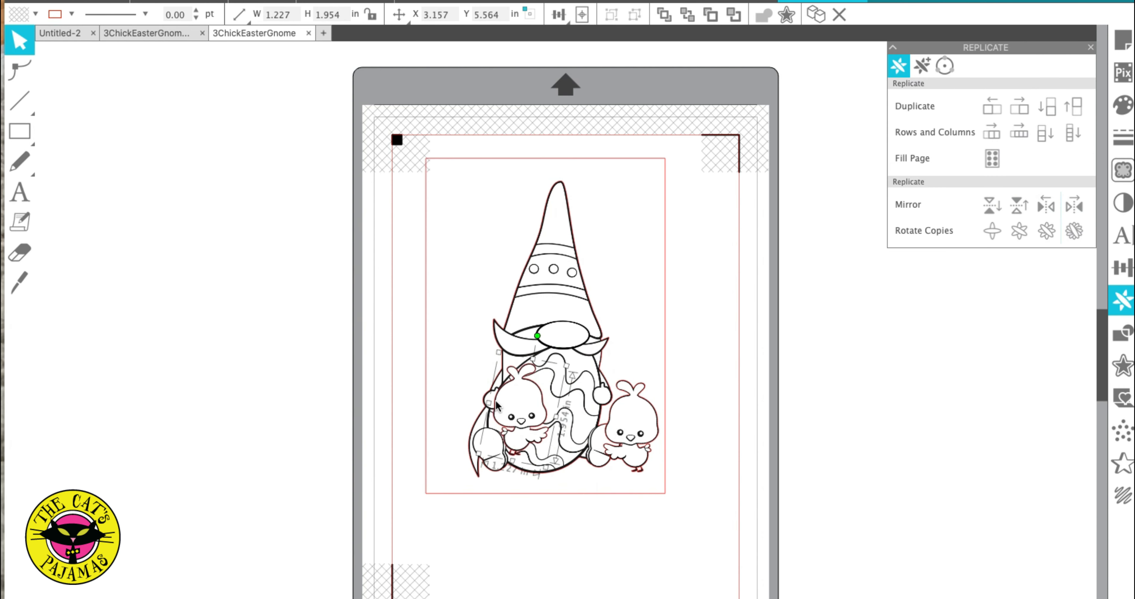
click(641, 406)
right_click(641, 406)
click(668, 461)
right_click(631, 414)
click(930, 458)
drag(640, 436, 614, 297)
click(468, 419)
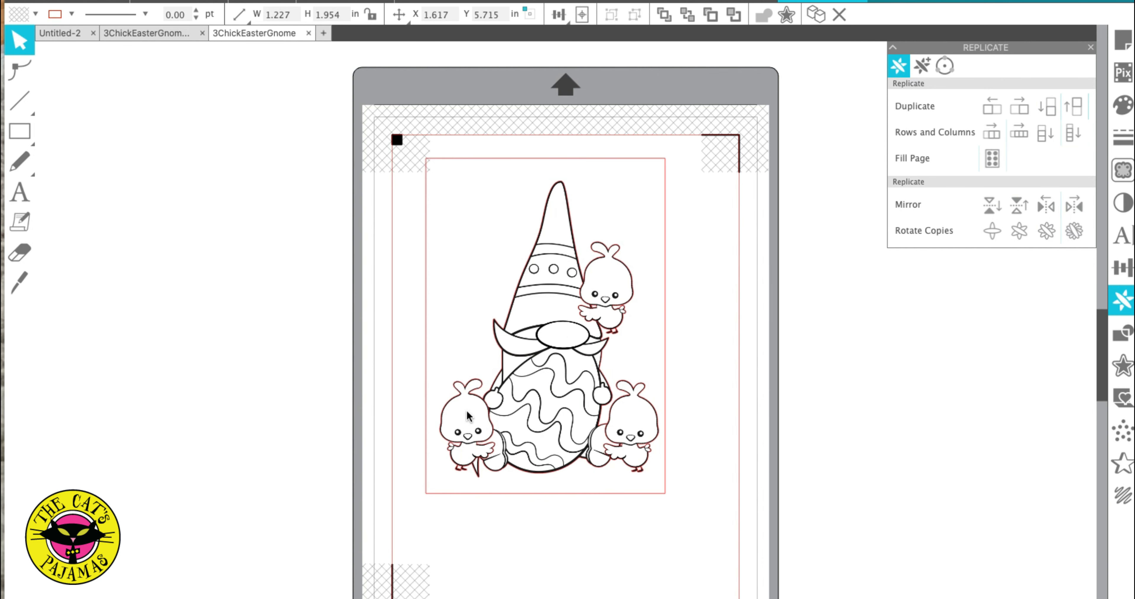
click(1074, 106)
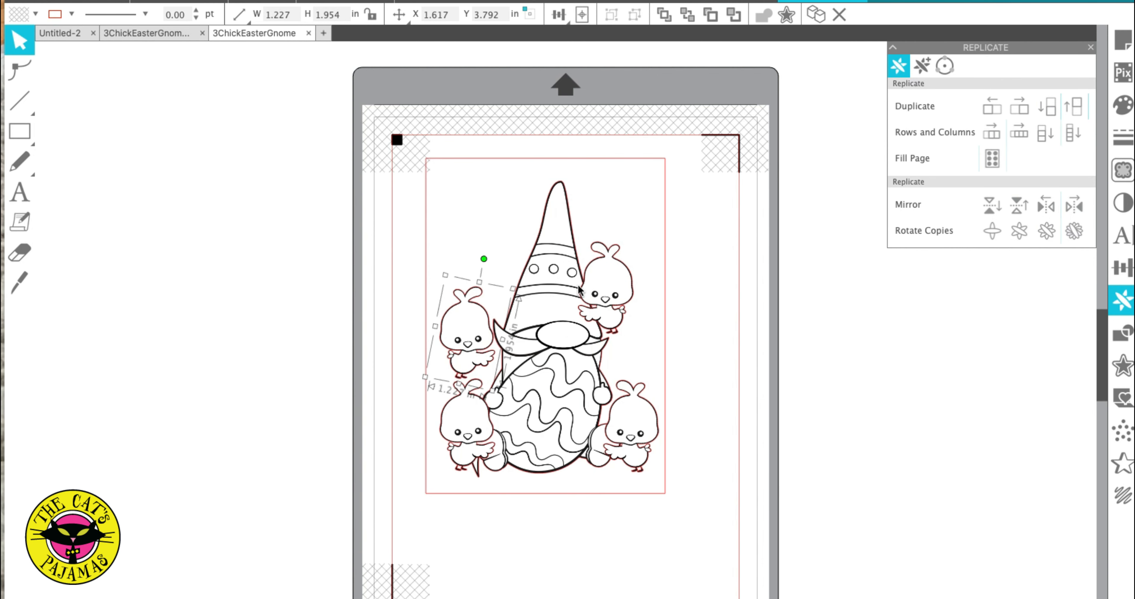
- Move the card rectangle off the page, shift the gnome to the page's upper left, and line up the four chicks in a row below
drag(664, 263, 317, 232)
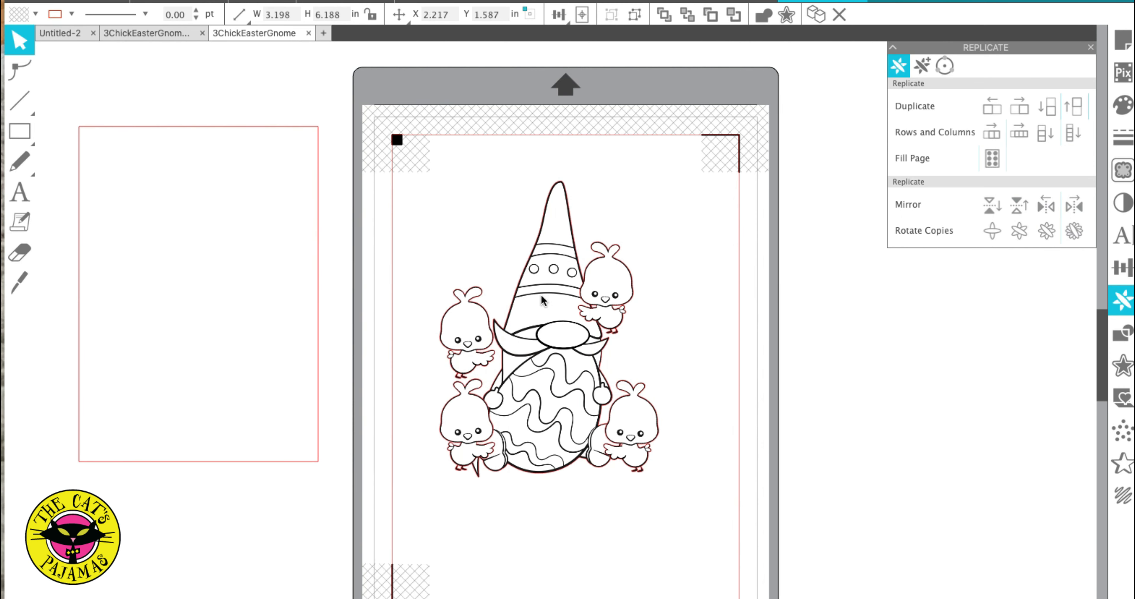
drag(606, 304, 697, 336)
drag(469, 348, 479, 547)
drag(468, 441, 546, 545)
drag(571, 429, 515, 390)
drag(631, 432, 619, 535)
drag(683, 332, 673, 538)
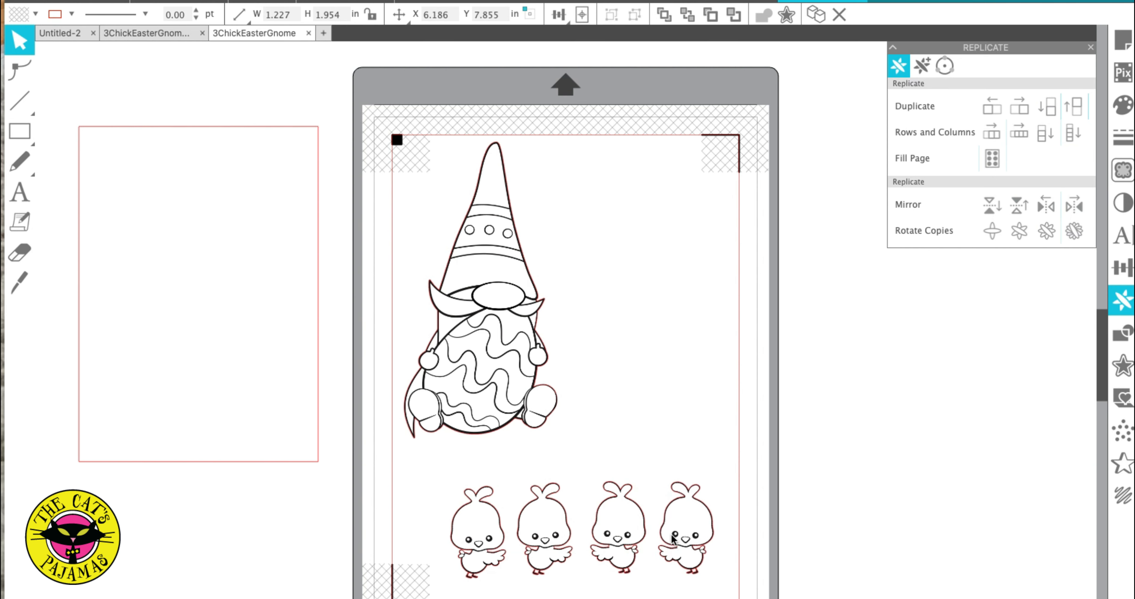
- Create a mirrored copy of the gnome so the two gnomes stand side by side
click(497, 342)
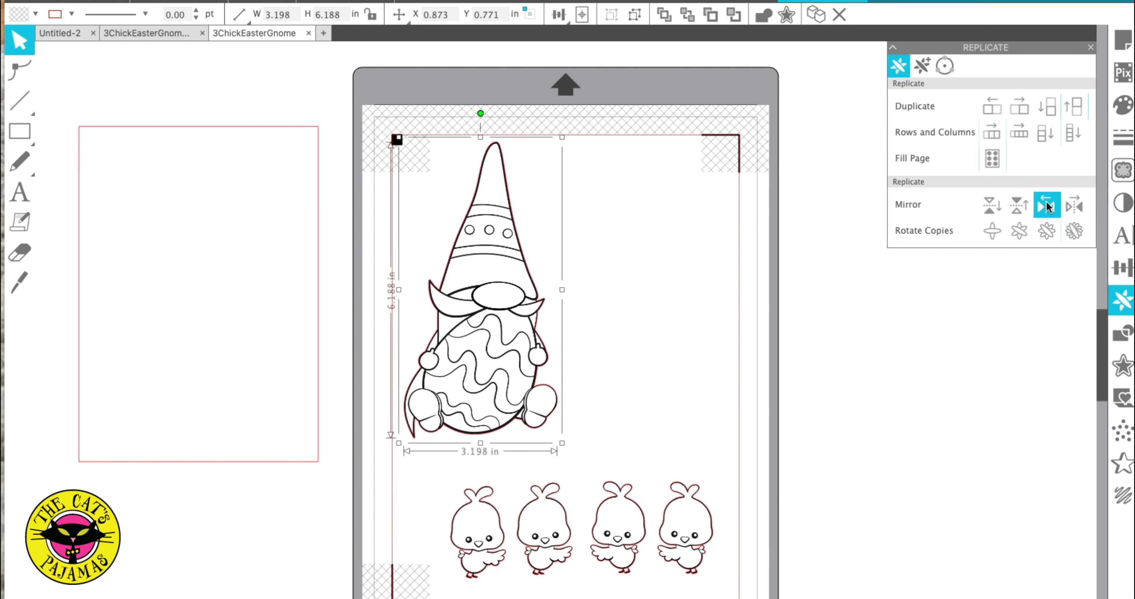
click(1047, 206)
- Try duplicating only the second chick above the row, and undo the copy
click(545, 529)
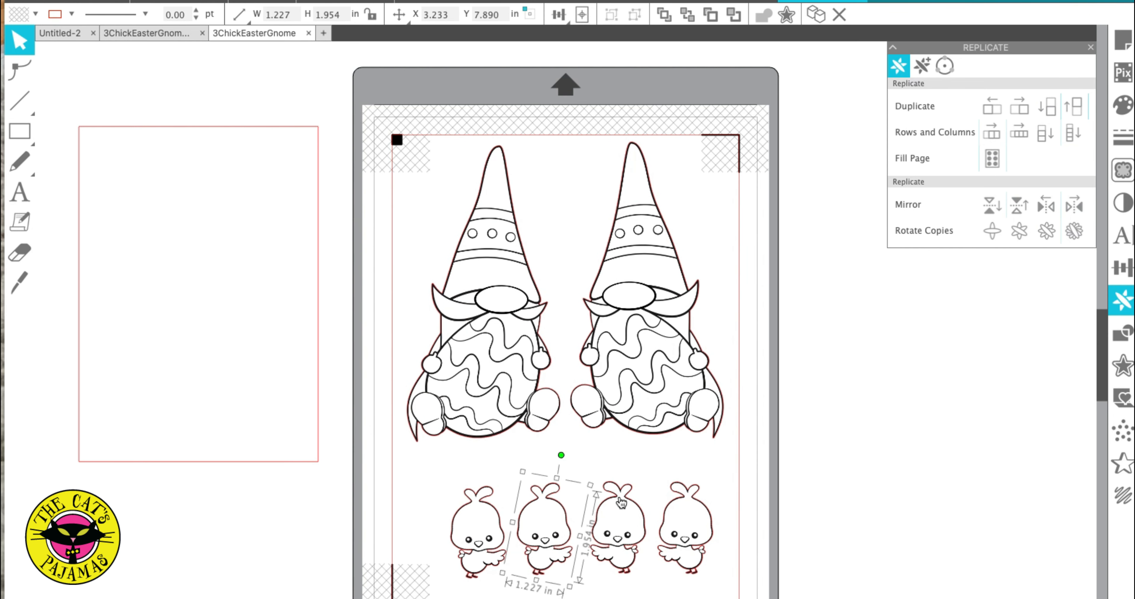
right_click(622, 502)
click(700, 550)
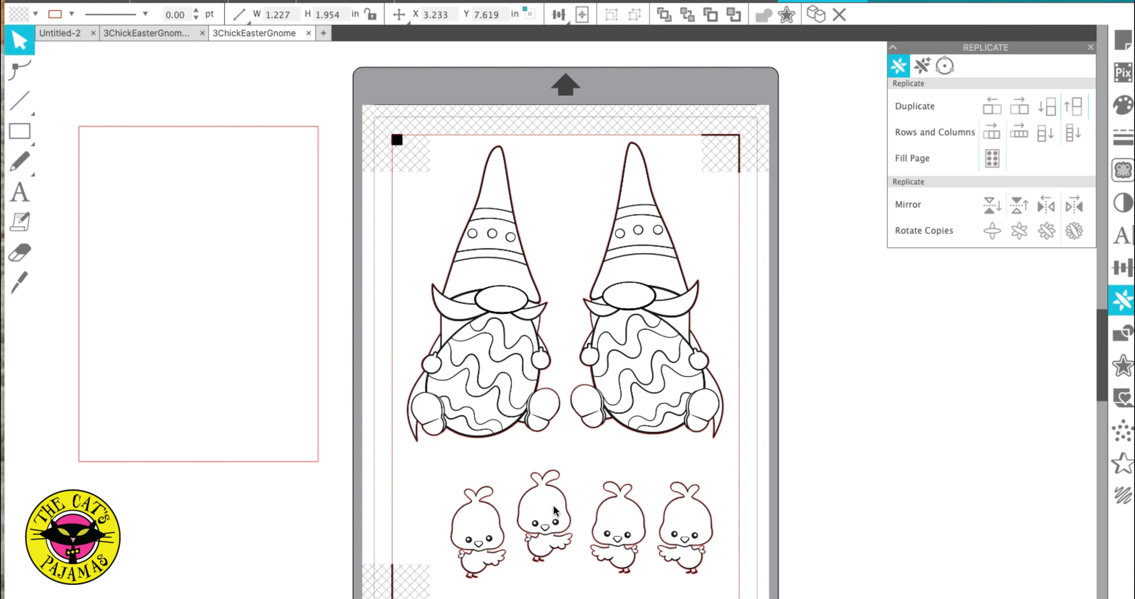
click(554, 525)
click(1076, 110)
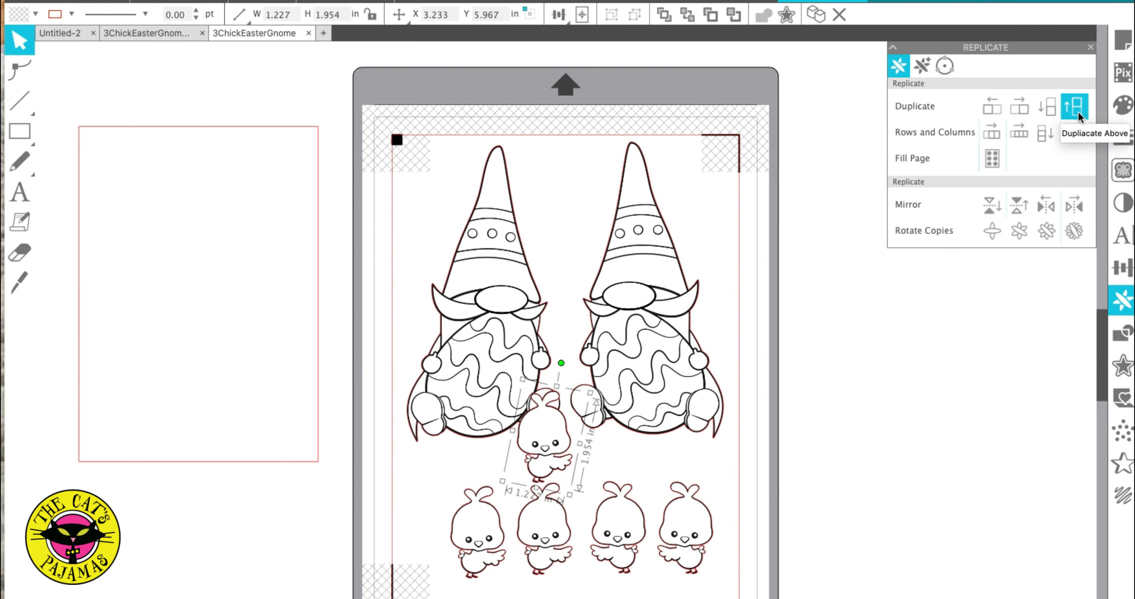
key(super+z)
- Shift the whole row of four chicks slightly down the page and duplicate the row above it
drag(758, 482, 474, 575)
drag(495, 518, 494, 530)
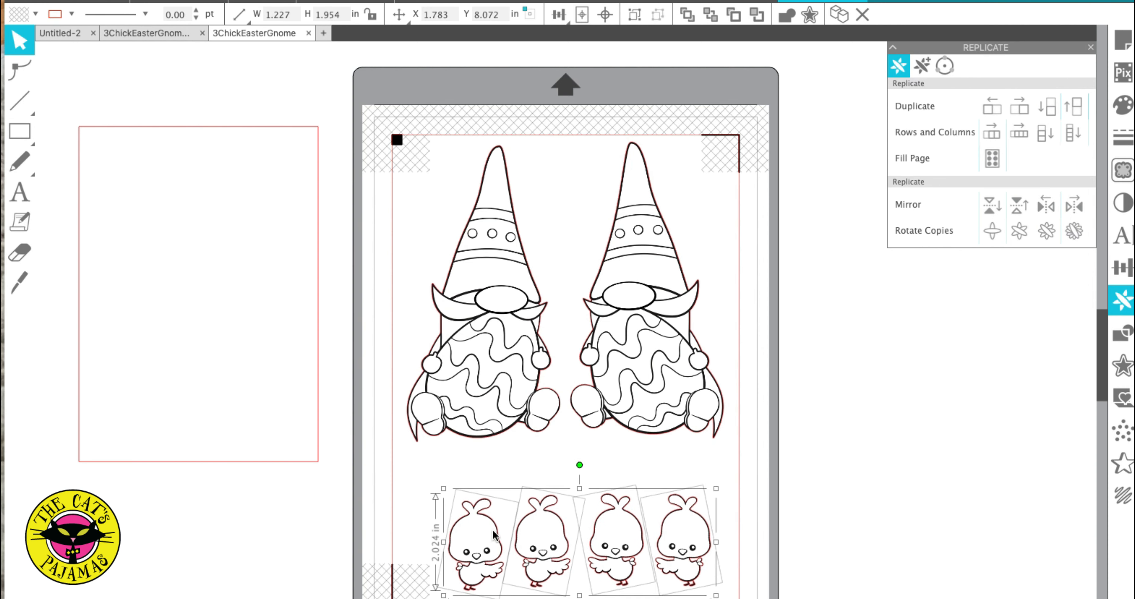
click(1075, 107)
- Spread the eight chicks into two staggered rows beneath the gnomes, within the cut border
click(846, 480)
drag(476, 471, 425, 509)
drag(540, 470, 504, 498)
drag(543, 539, 490, 535)
drag(627, 483, 591, 505)
drag(629, 554, 633, 557)
drag(583, 500, 566, 539)
drag(712, 495, 692, 507)
click(854, 521)
- Duplicate three upper-row chicks and place the copies between the two hats and on each hat's outer side
click(689, 489)
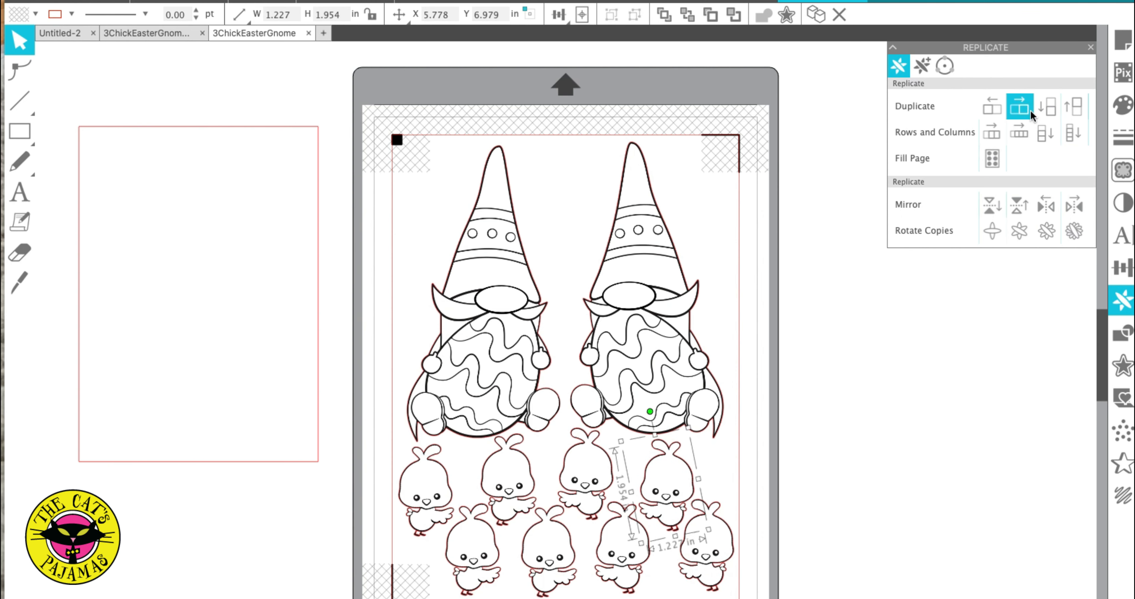
click(1073, 107)
drag(679, 407, 566, 226)
click(529, 464)
drag(529, 463, 441, 213)
click(667, 480)
click(1074, 107)
drag(674, 400, 714, 226)
click(848, 441)
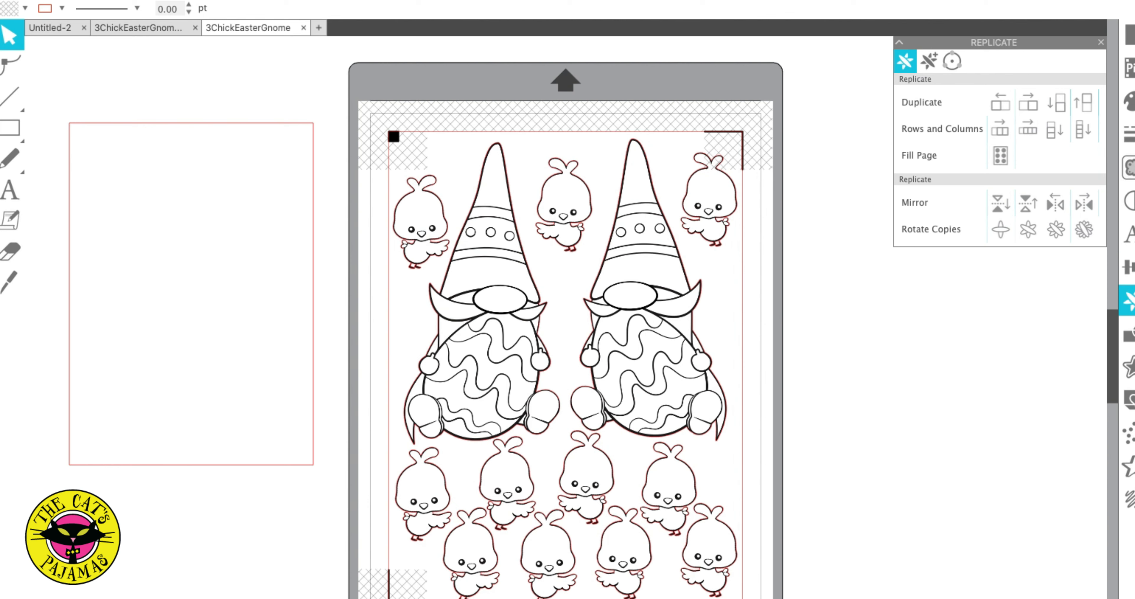
- Examine the print preview of the page with two gnomes and eleven chicks, and close it
click(111, 1)
click(147, 171)
scroll(787, 436, down, 1)
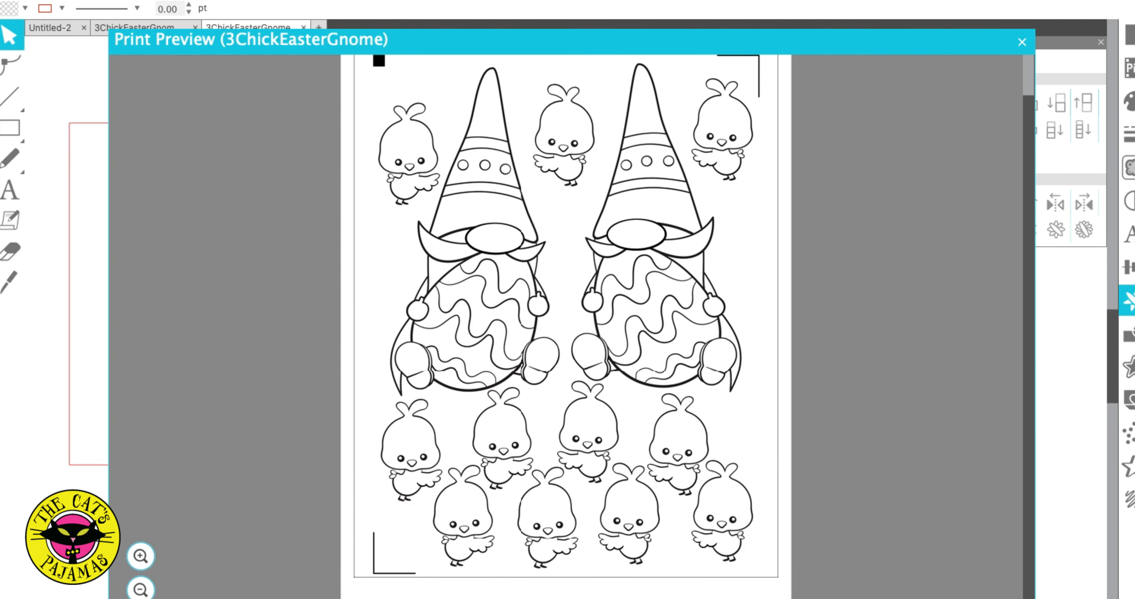
click(812, 351)
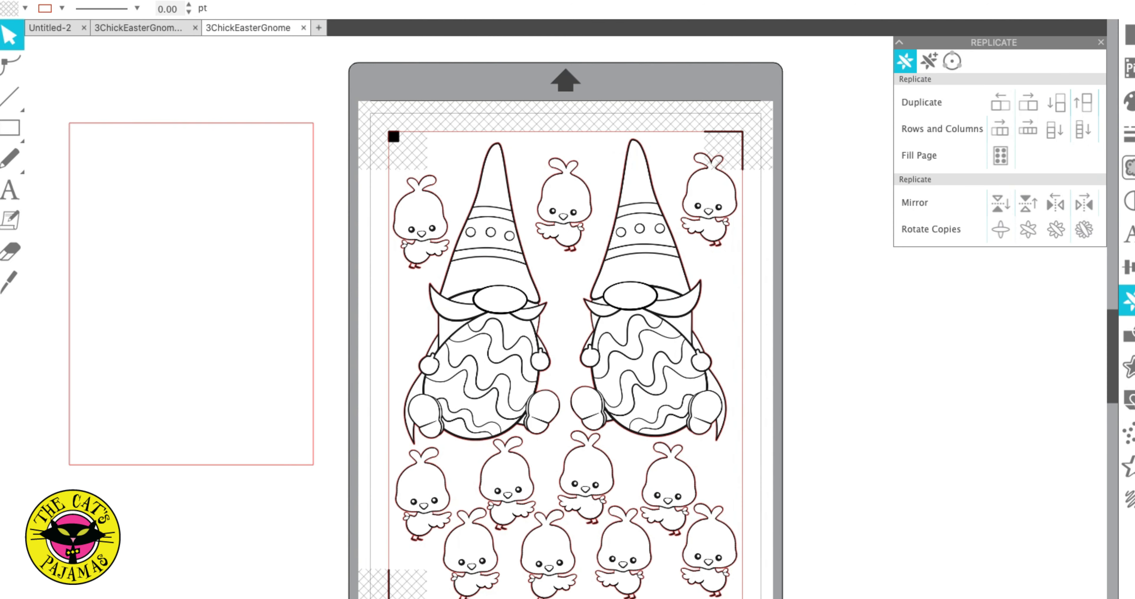
- Save the layout to the hard drive as a new file named DigiMultiChick
click(103, 1)
mouse_move(161, 65)
click(286, 66)
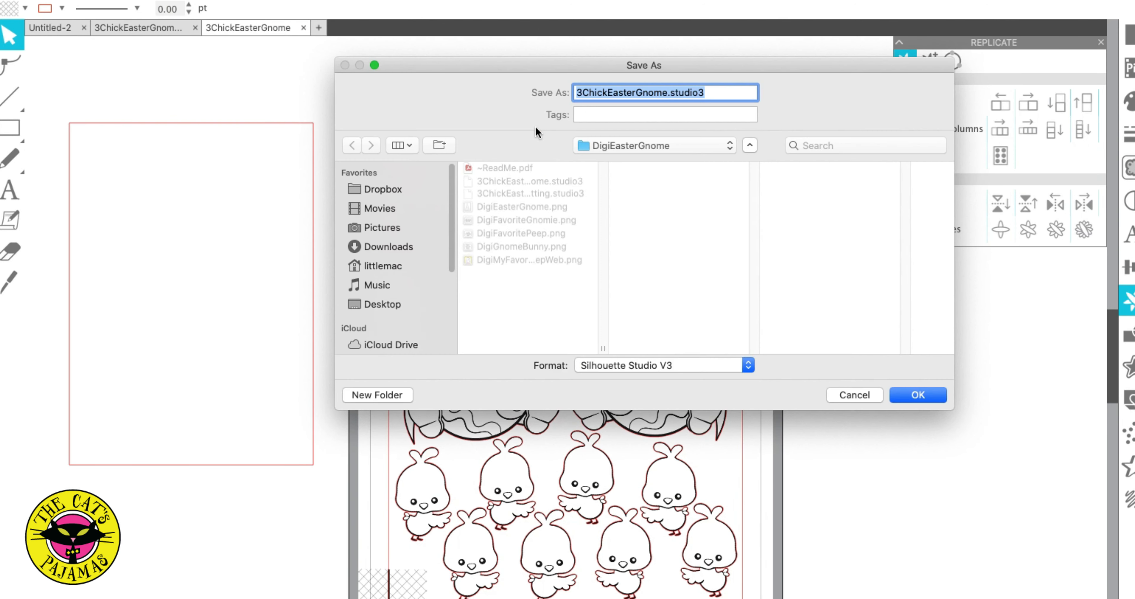
drag(668, 93, 403, 95)
text(MultiChick)
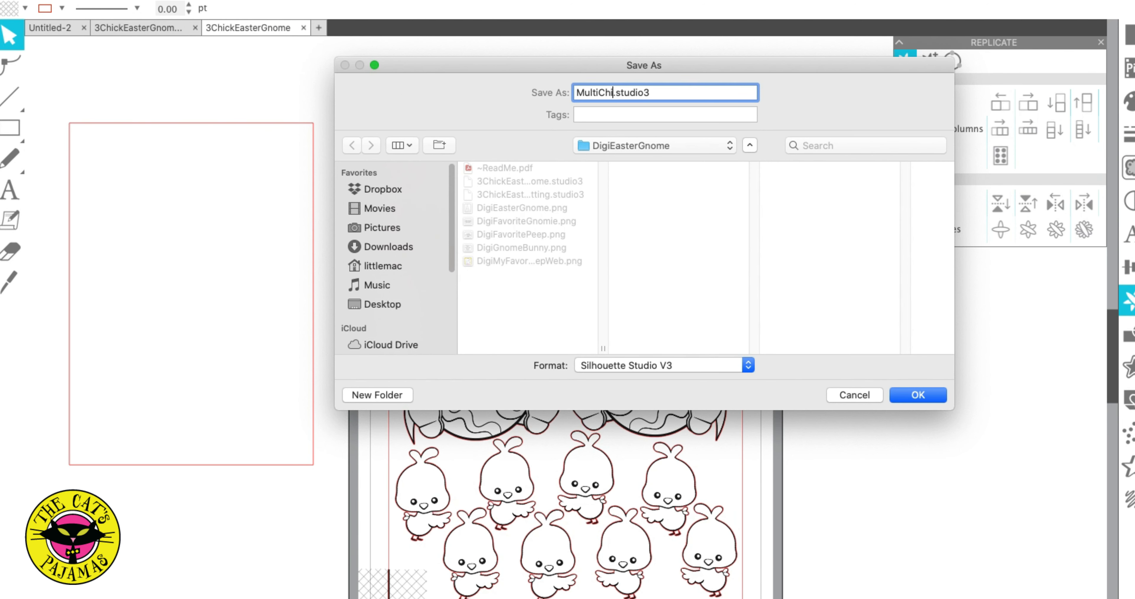
click(577, 91)
text(Digi)
click(936, 395)
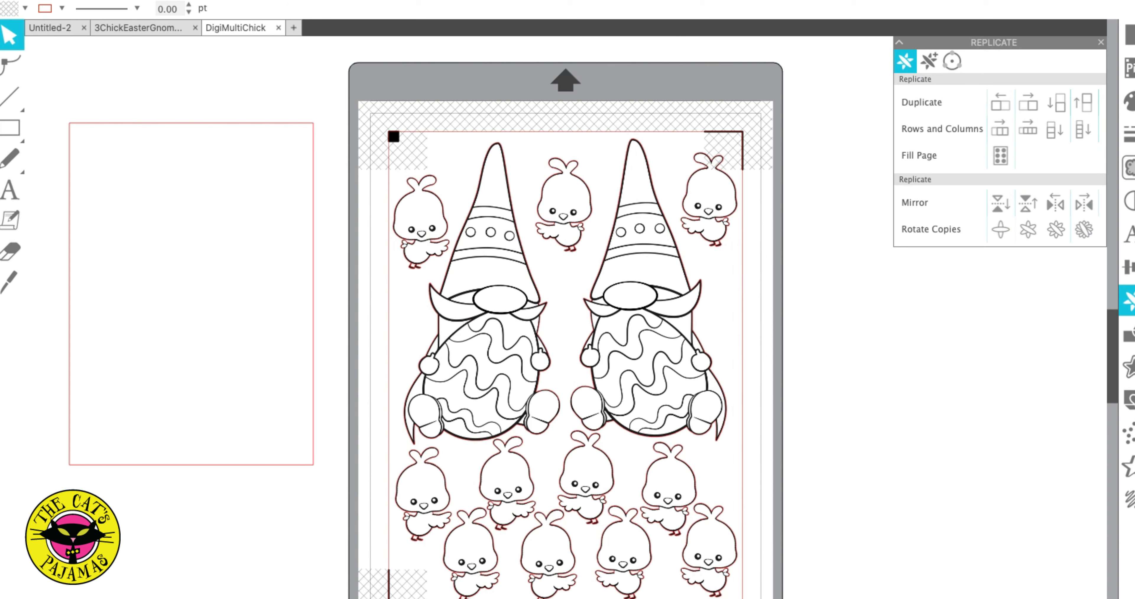
- Delete the two ellipses that patch the inner-side foot of the mirrored gnome
click(1069, 15)
click(718, 418)
right_click(718, 418)
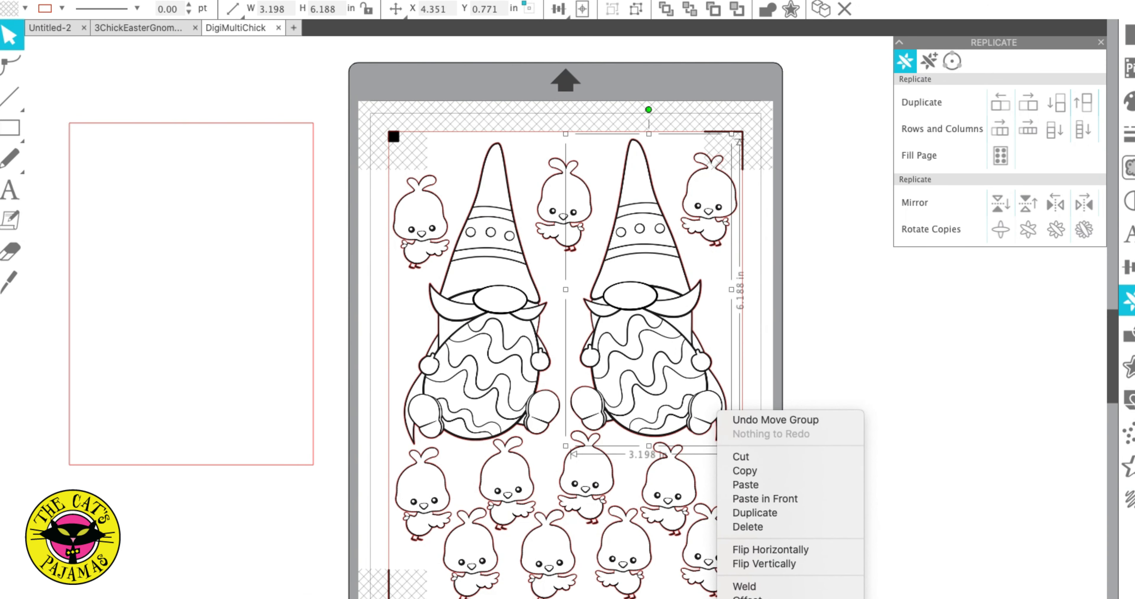
click(590, 398)
click(583, 406)
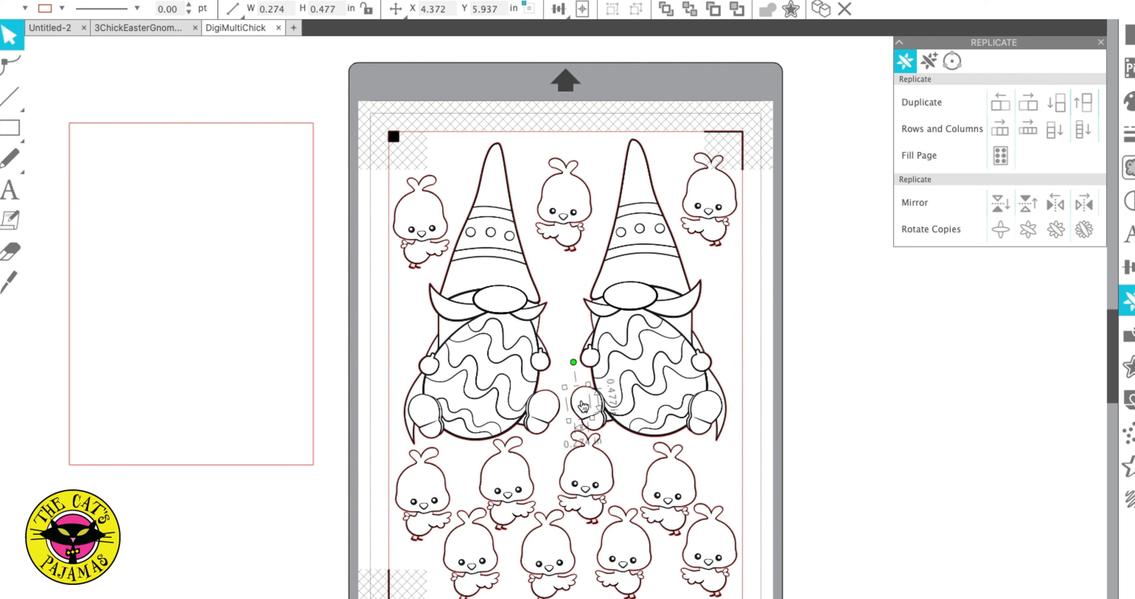
key(Delete)
click(581, 406)
key(Delete)
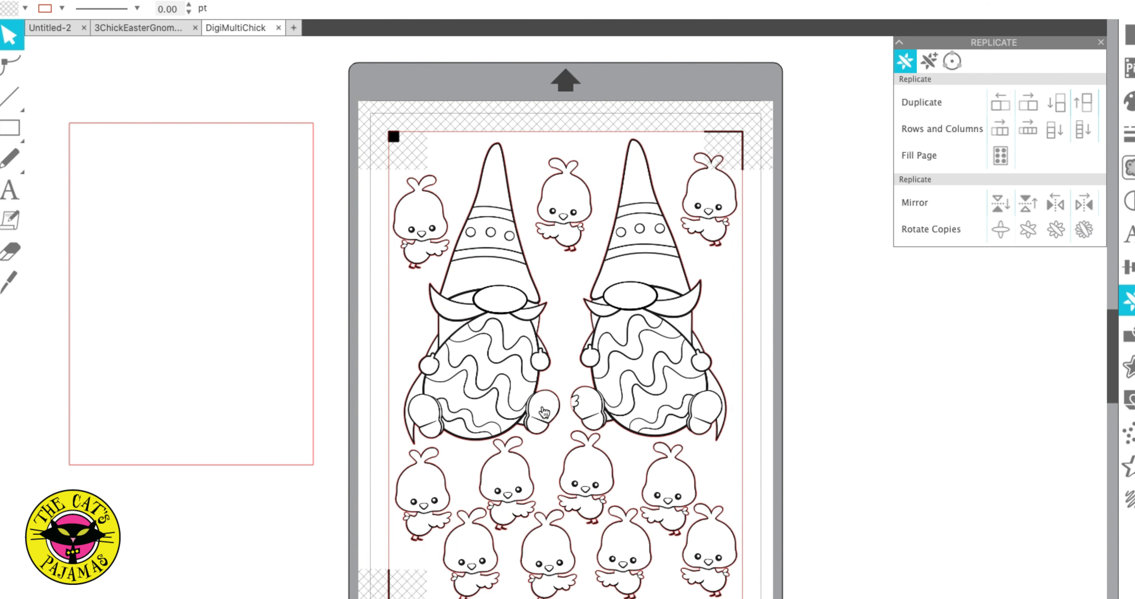
- Delete the matching patch ellipses from the inner-side foot of the original gnome
drag(554, 409, 749, 471)
key(Delete)
click(553, 408)
key(Delete)
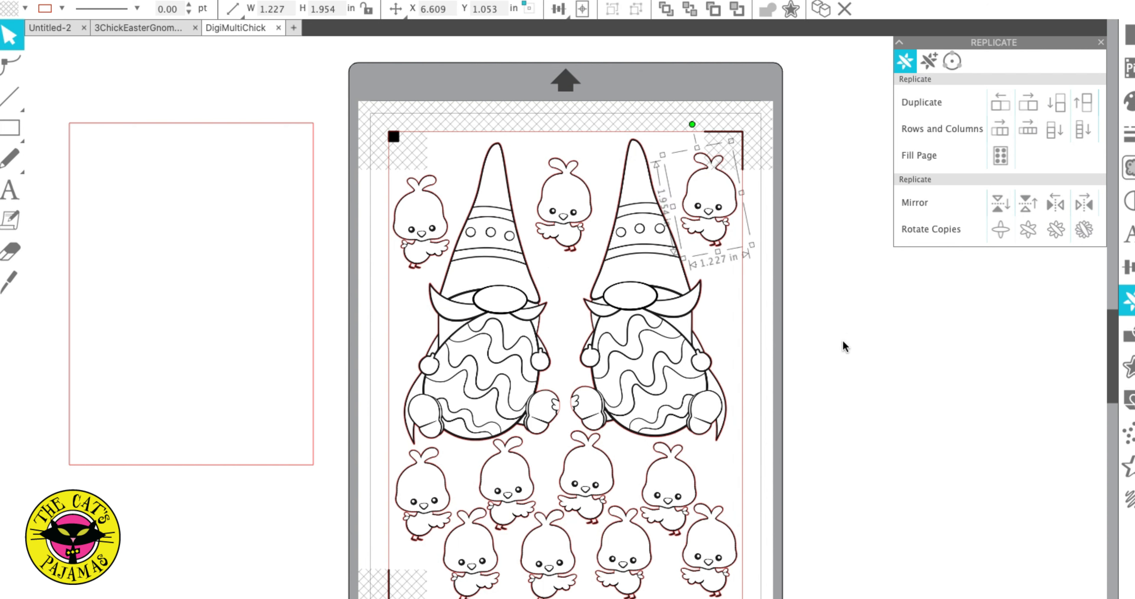
- Save the cutting version to the hard drive as a new file named MultiChickCutting
click(121, 0)
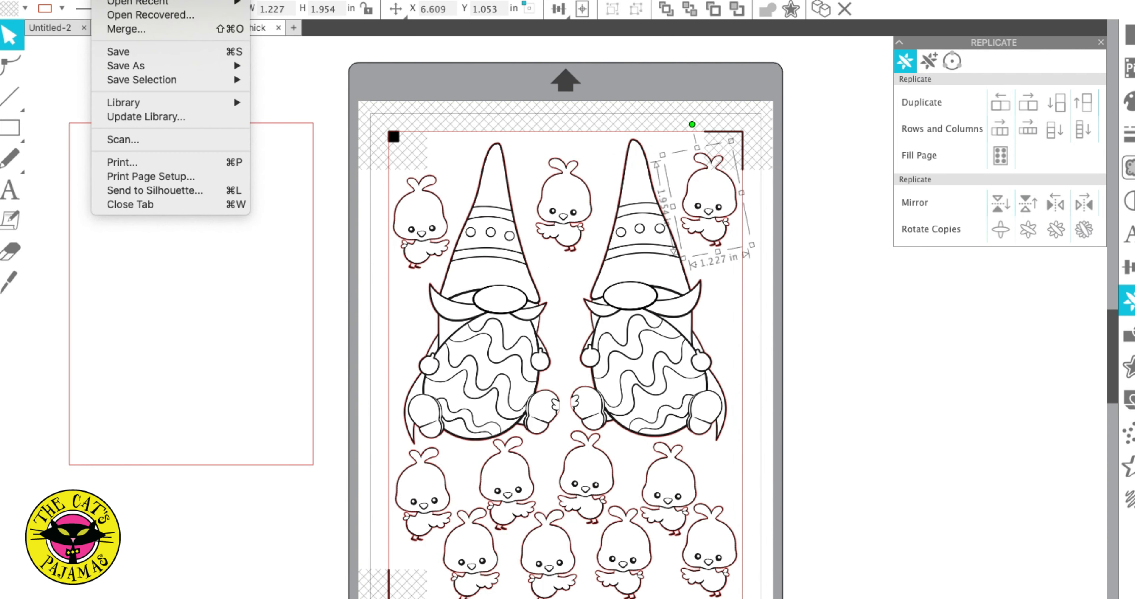
mouse_move(150, 66)
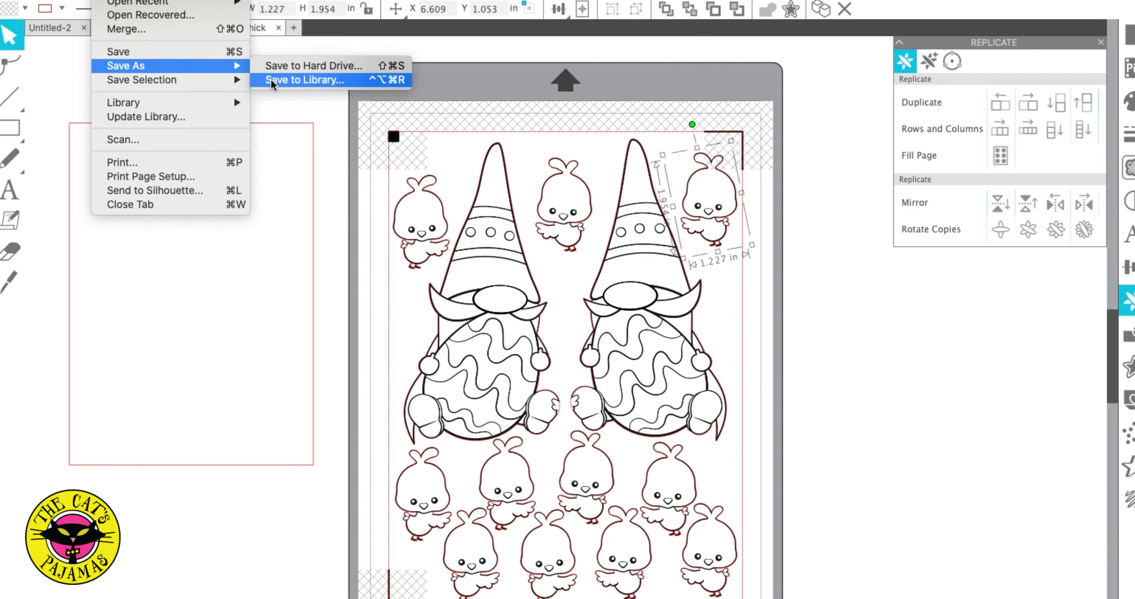
click(298, 66)
text(MultiChickcutti.studio3)
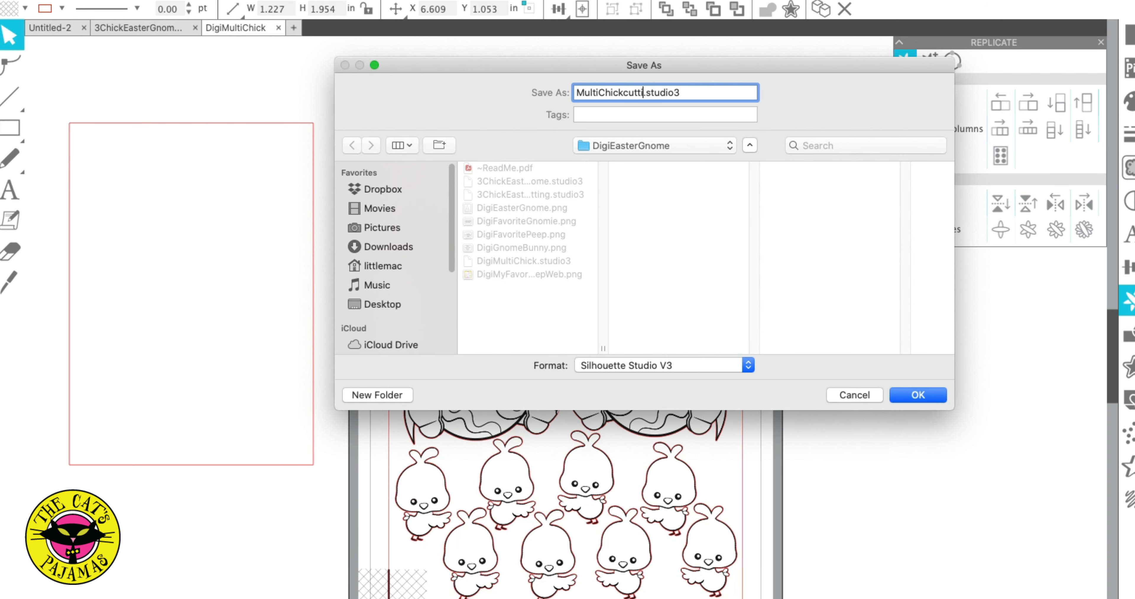
key(BackSpace)
key(BackSpace)
key(BackSpace)
key(BackSpace)
key(BackSpace)
text(D)
key(BackSpace)
text(Cutting)
click(919, 396)
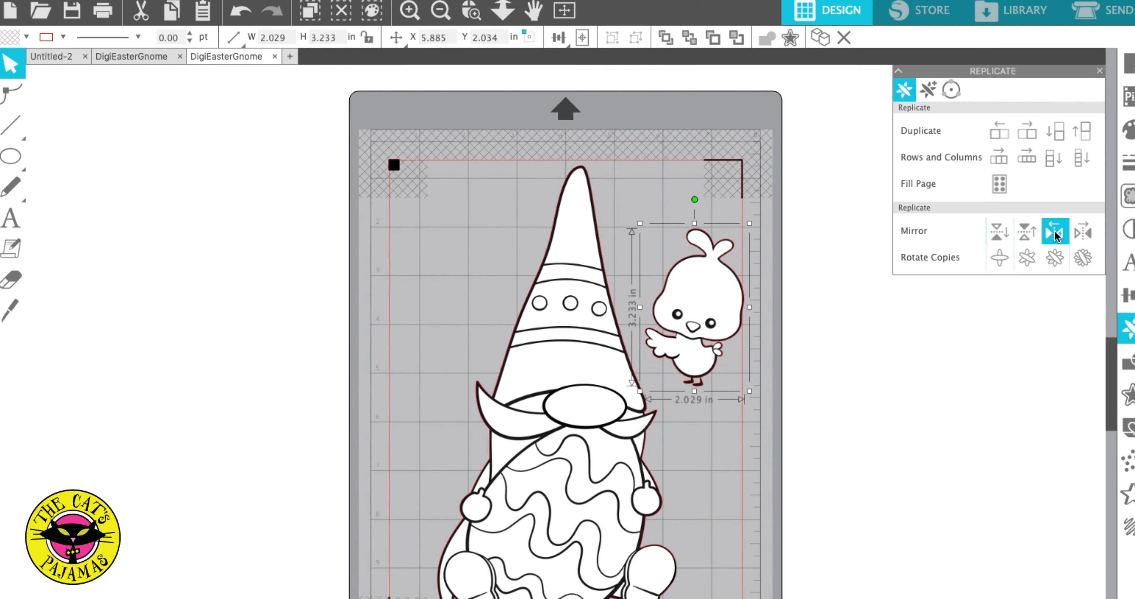
- Mirror a copy of the chick in the DigiEasterGnome design, tilt it, and place it over the left side of the gnome's hat
click(1027, 230)
drag(595, 340, 490, 339)
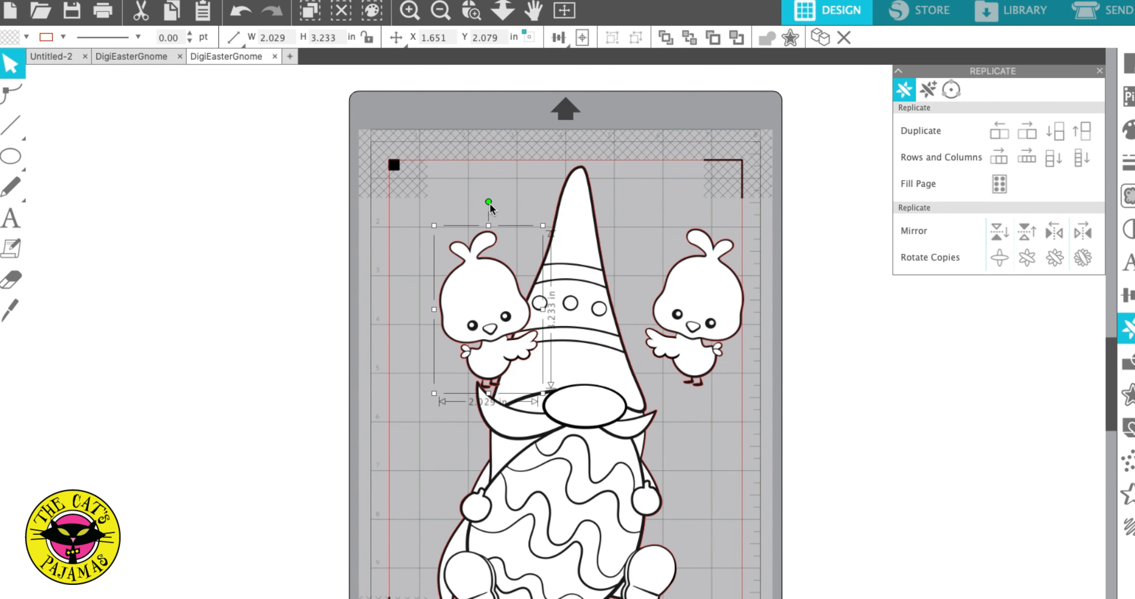
drag(499, 199, 507, 215)
drag(503, 309, 527, 319)
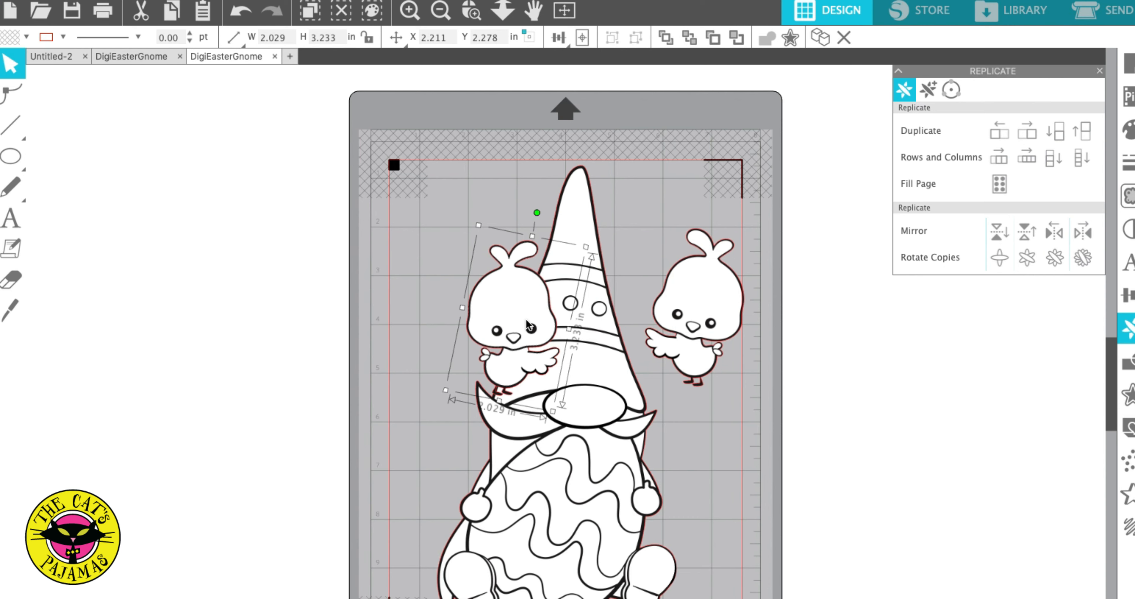
- Scale the original chick to about 1.75 × 2.78 in, tilt it, and move it to the right side of the hat's tip
click(710, 291)
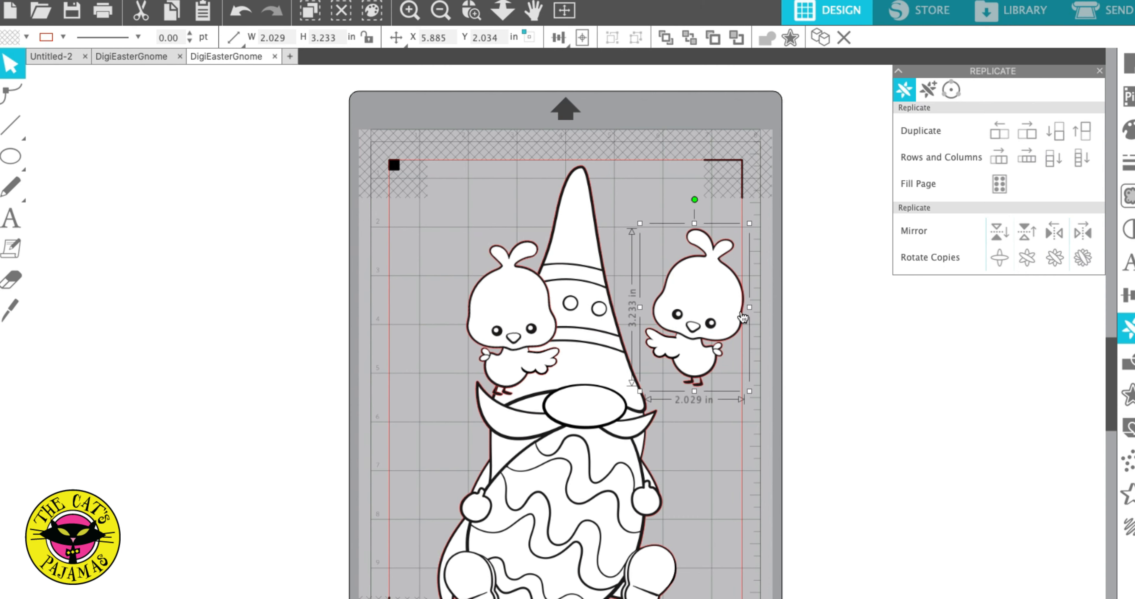
drag(750, 392, 736, 369)
drag(686, 197, 653, 193)
drag(678, 256, 621, 216)
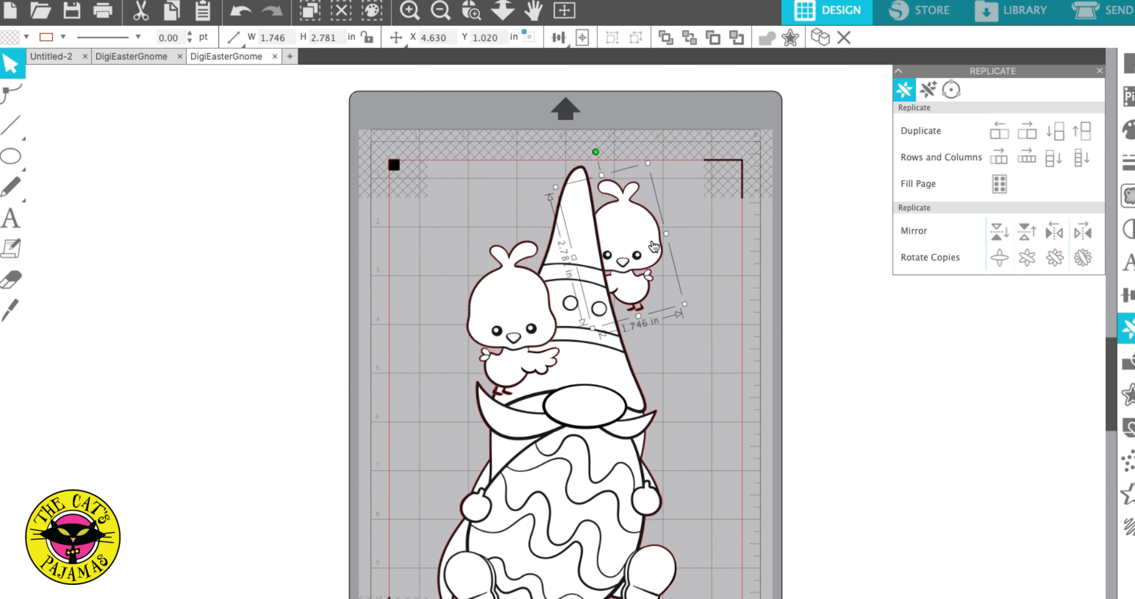
- Bring the smaller chick to the front and refine its position and tilt over the upper part of the hat
click(666, 41)
drag(629, 242, 613, 235)
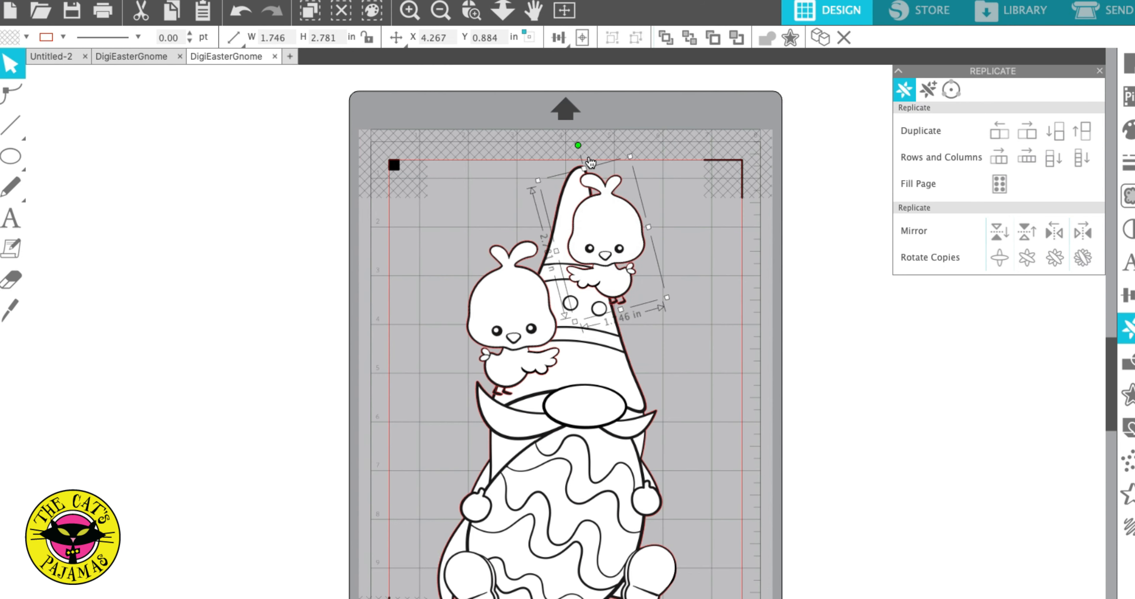
drag(578, 144, 588, 148)
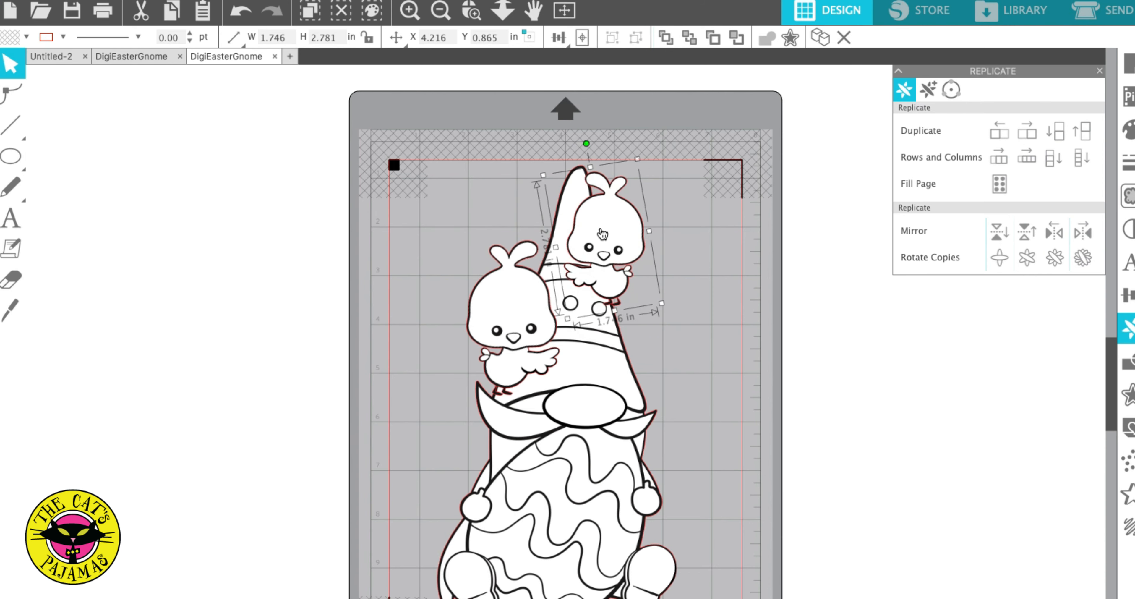
drag(600, 226, 599, 222)
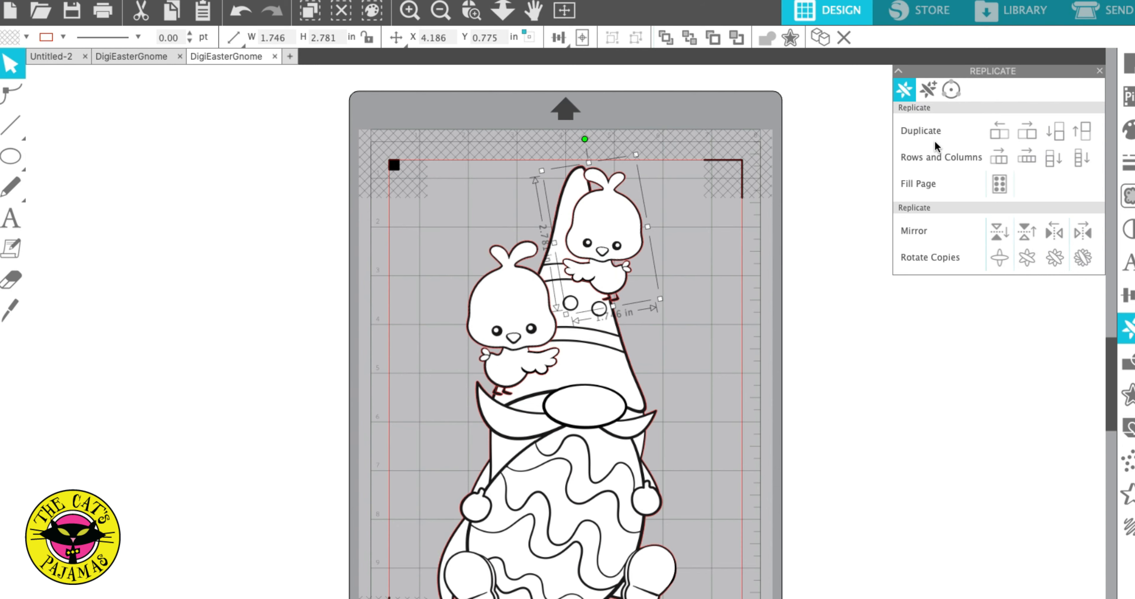
- Duplicate the chick on the hat, enlarge the copy to about 2.09 × 3.33 in, tilt it, and place it on the gnome's right-hand foot
click(1059, 131)
drag(621, 383, 591, 576)
drag(552, 458, 572, 457)
drag(591, 546, 676, 472)
drag(704, 410, 726, 388)
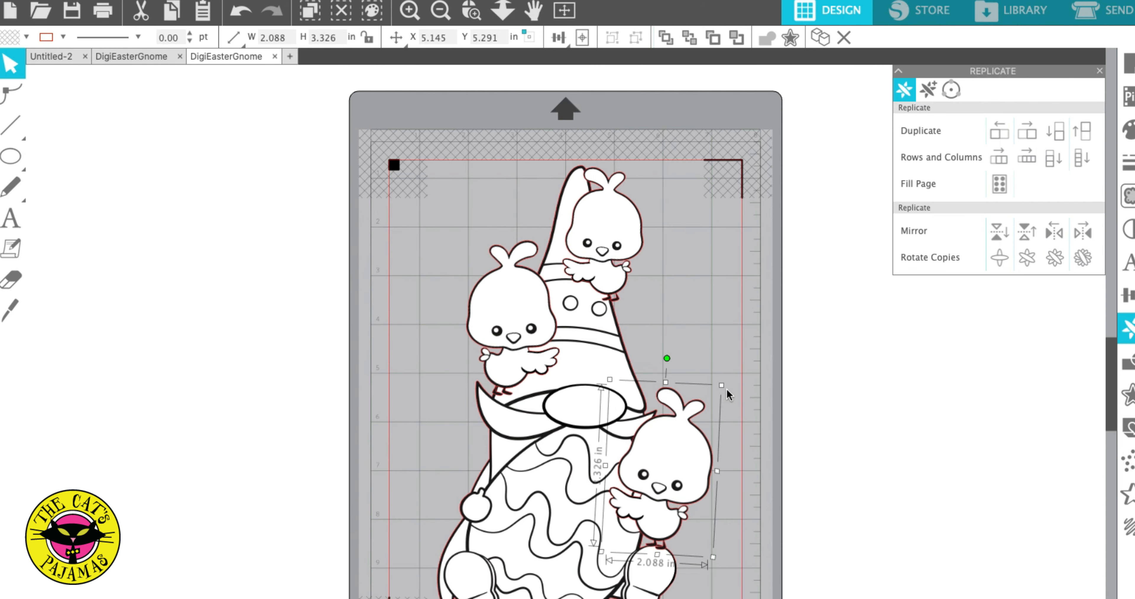
double_click(702, 430)
click(783, 448)
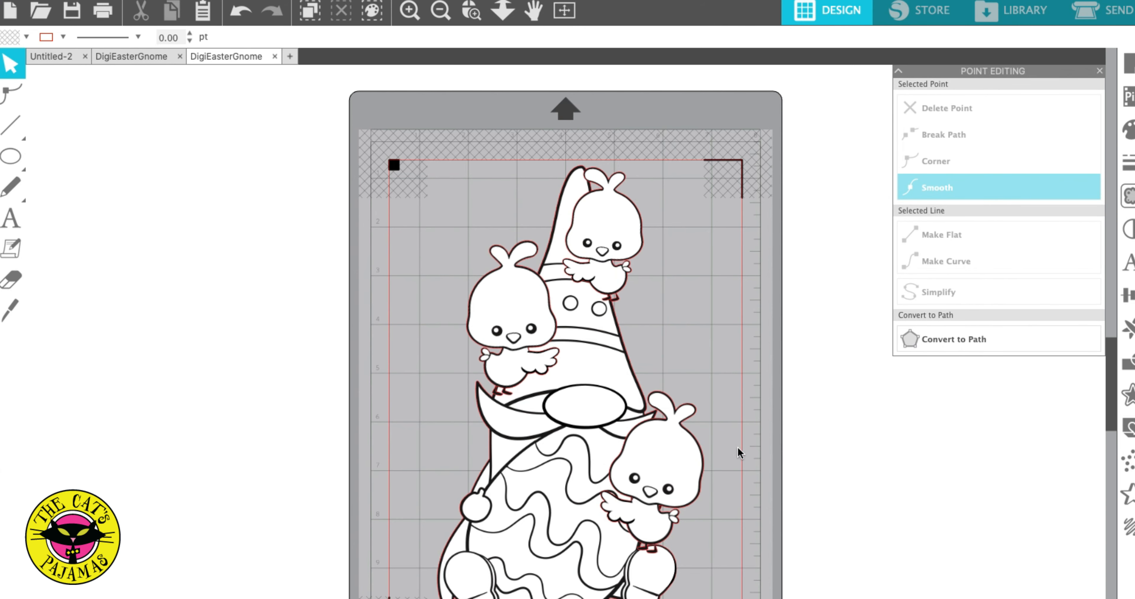
drag(683, 442, 692, 439)
click(877, 493)
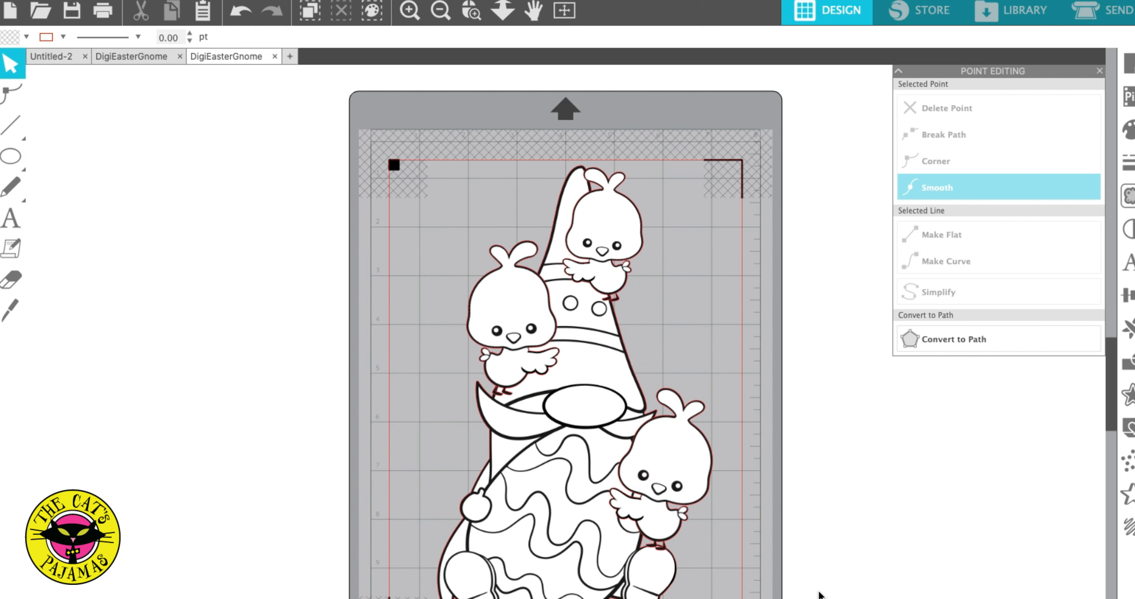
- Check the print preview and save the design as a new file named 3ChickEasterGnome in the DigiEasterGnome folder
click(104, 10)
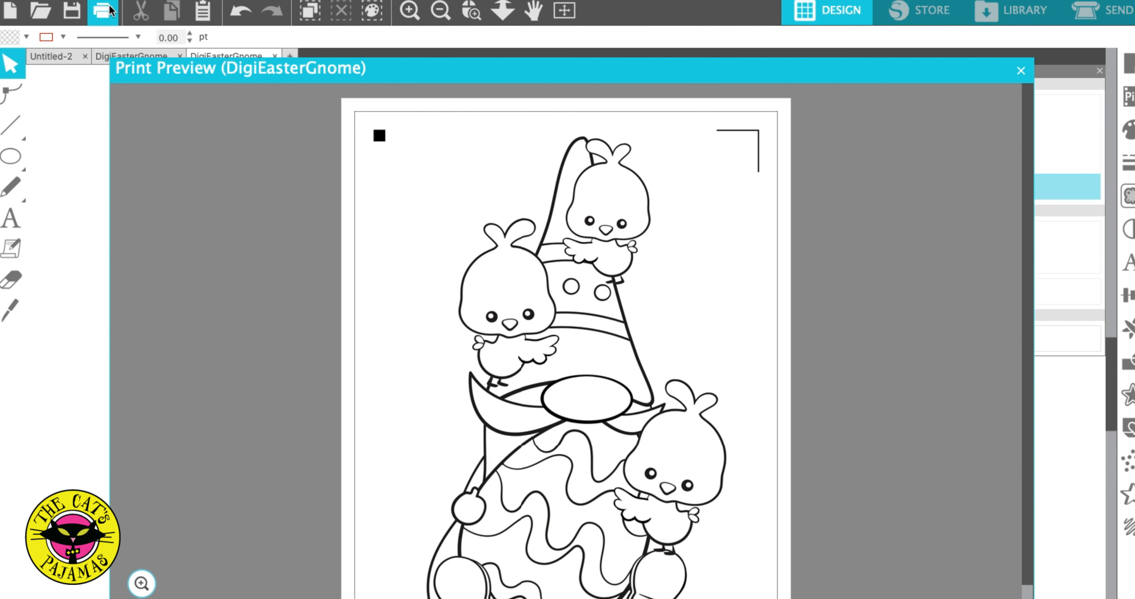
key(Escape)
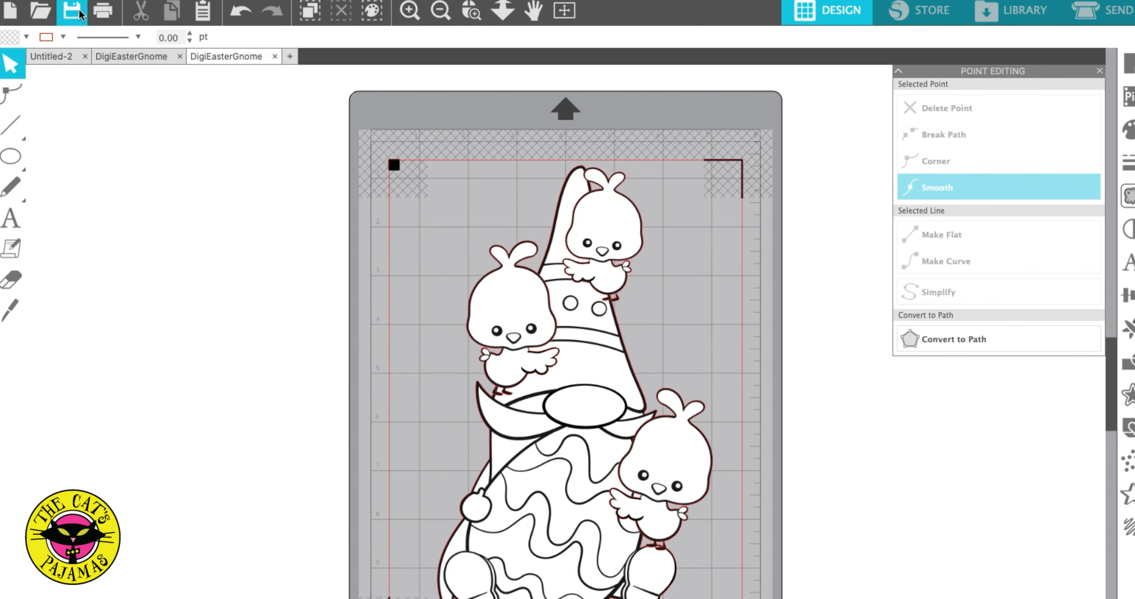
click(79, 14)
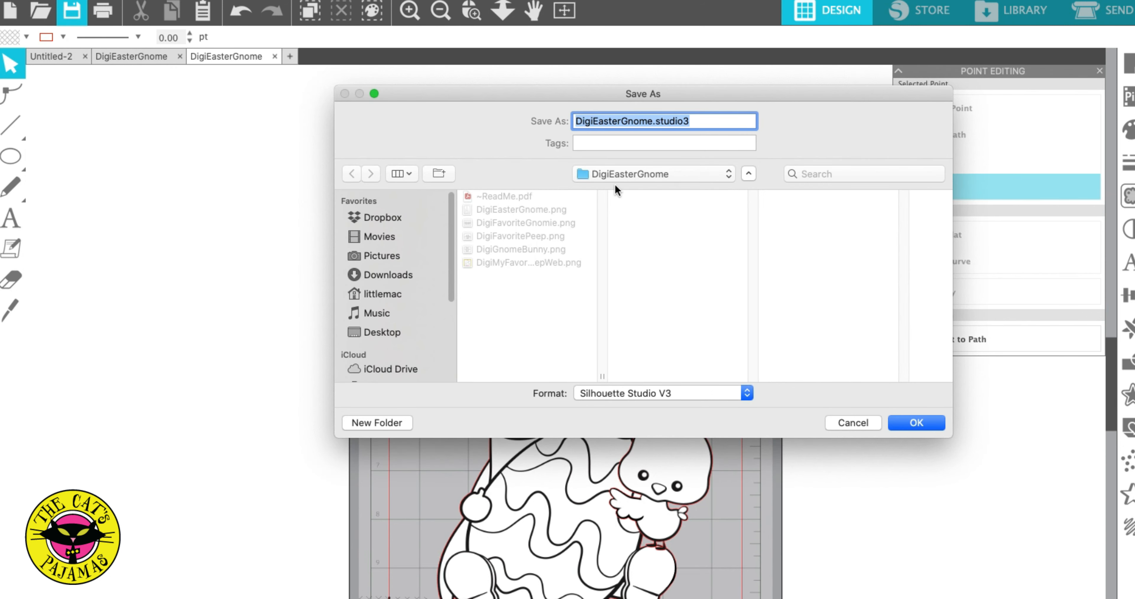
key(Left)
text(3Chick)
key(Delete)
key(Delete)
key(Delete)
key(Delete)
key(Return)
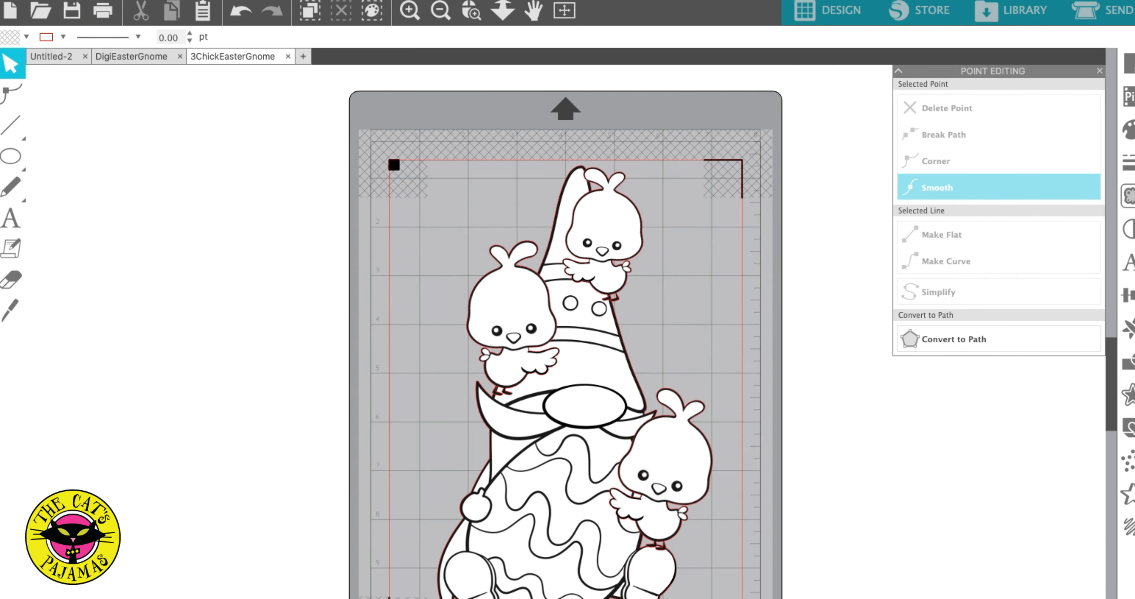
- Weld the chick by the hat's tip to the gnome, checking the cut lines before and after
click(1093, 11)
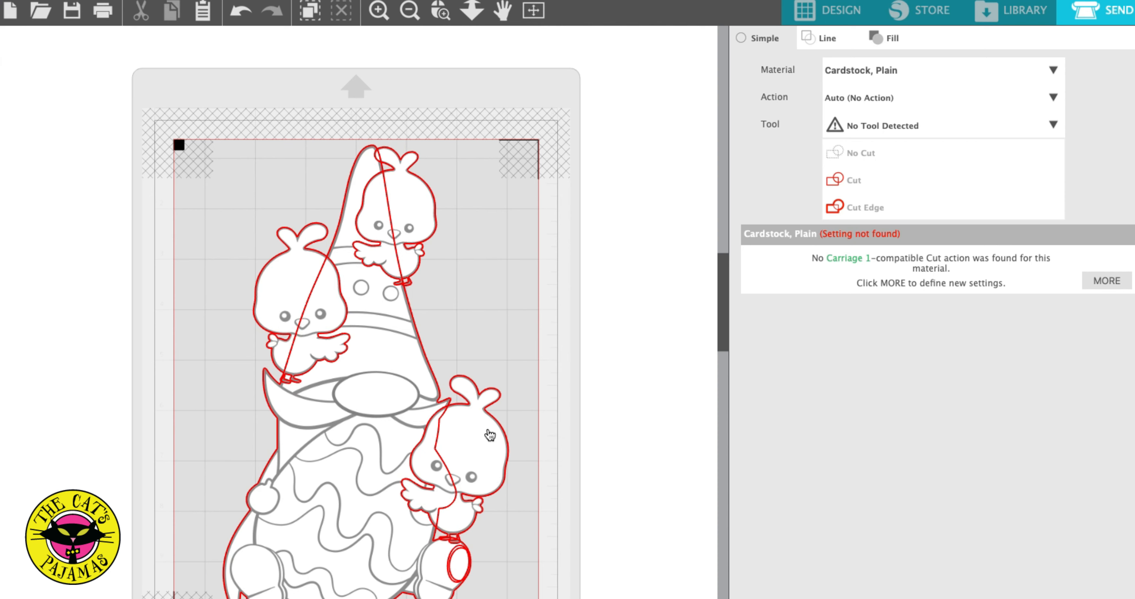
click(827, 17)
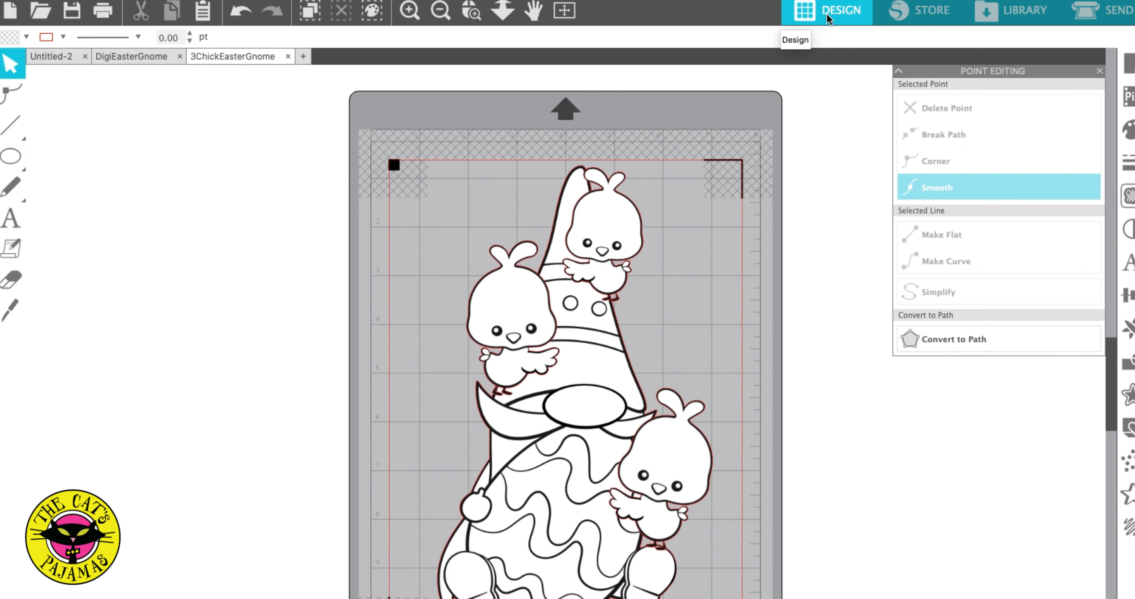
click(1126, 365)
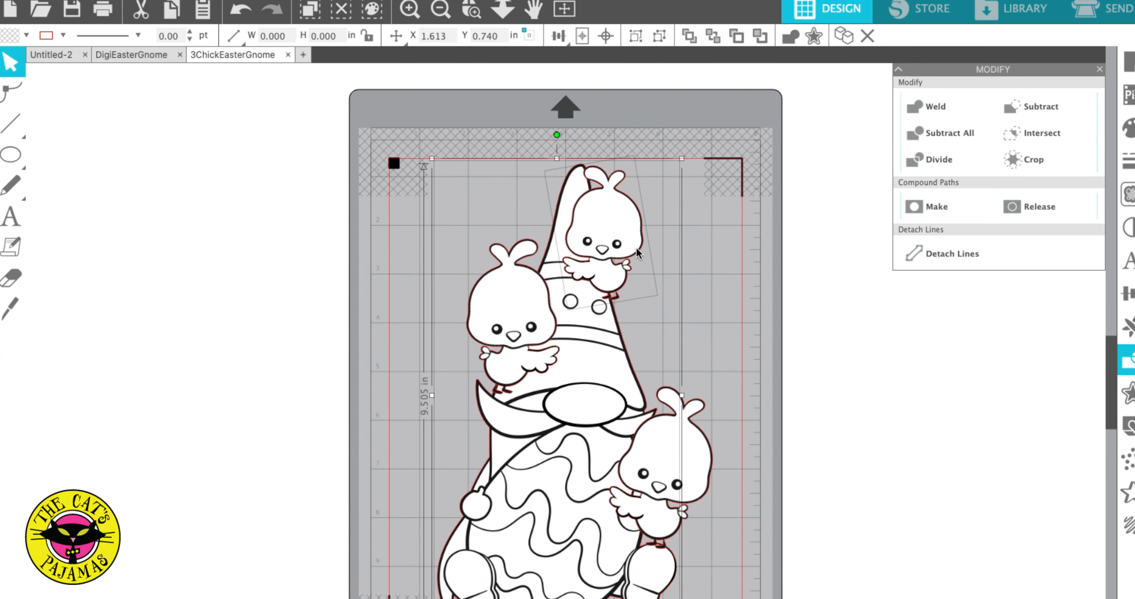
click(940, 109)
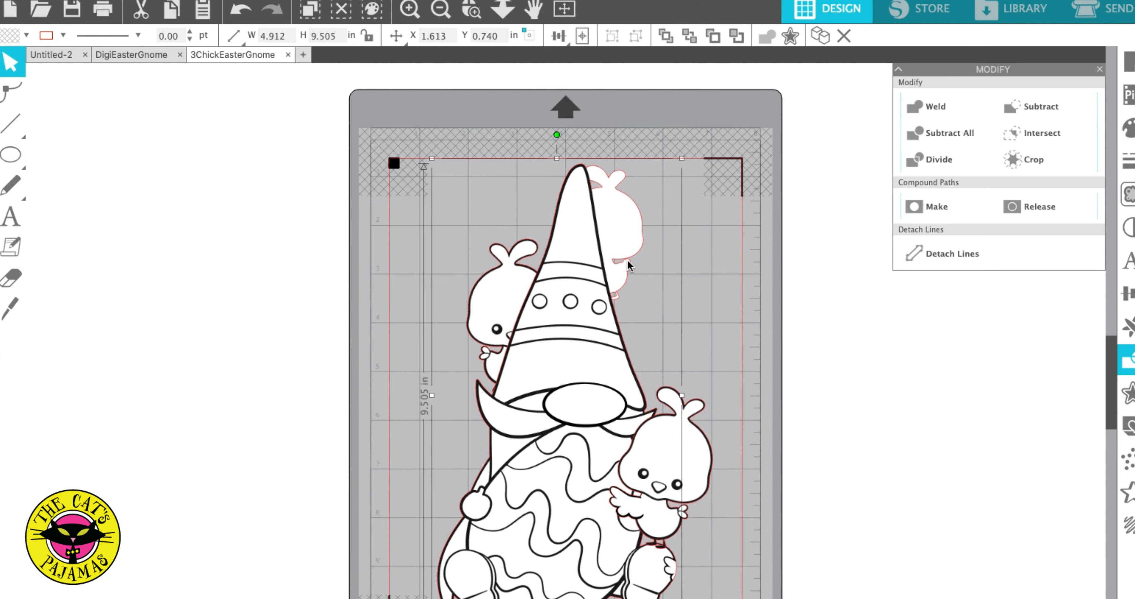
click(1111, 19)
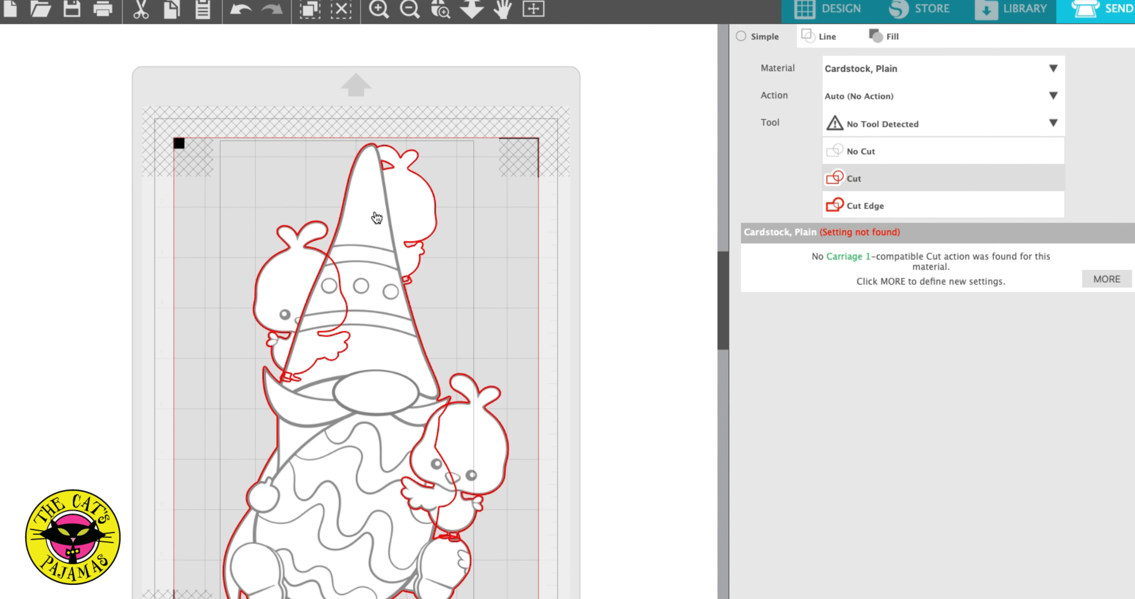
click(828, 20)
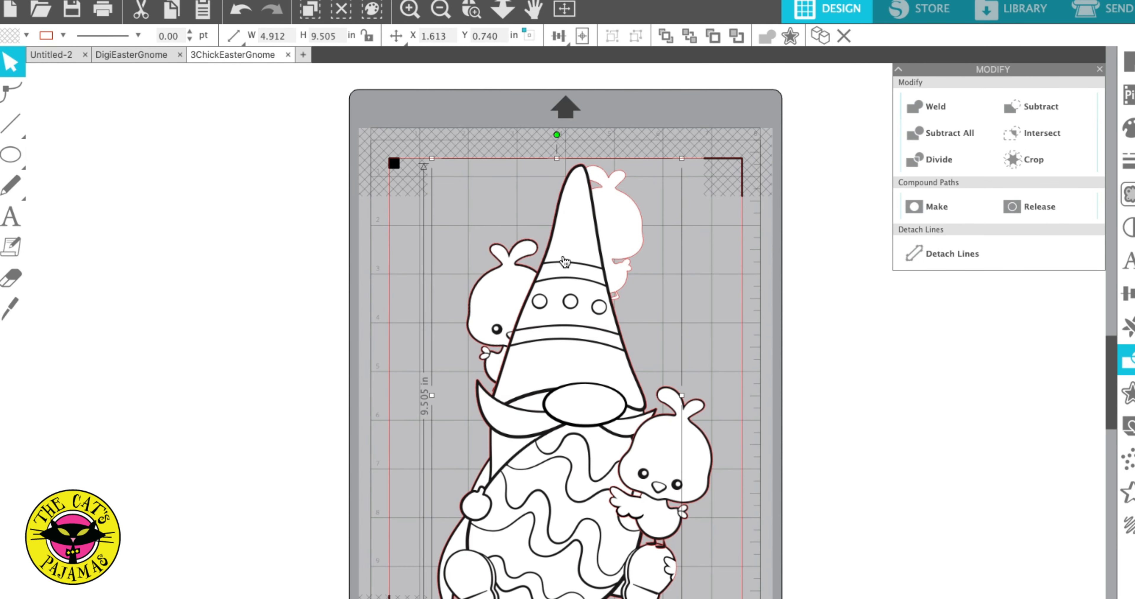
- Weld the left chick and the chick on the foot to the gnome, and check the cut lines
double_click(512, 303)
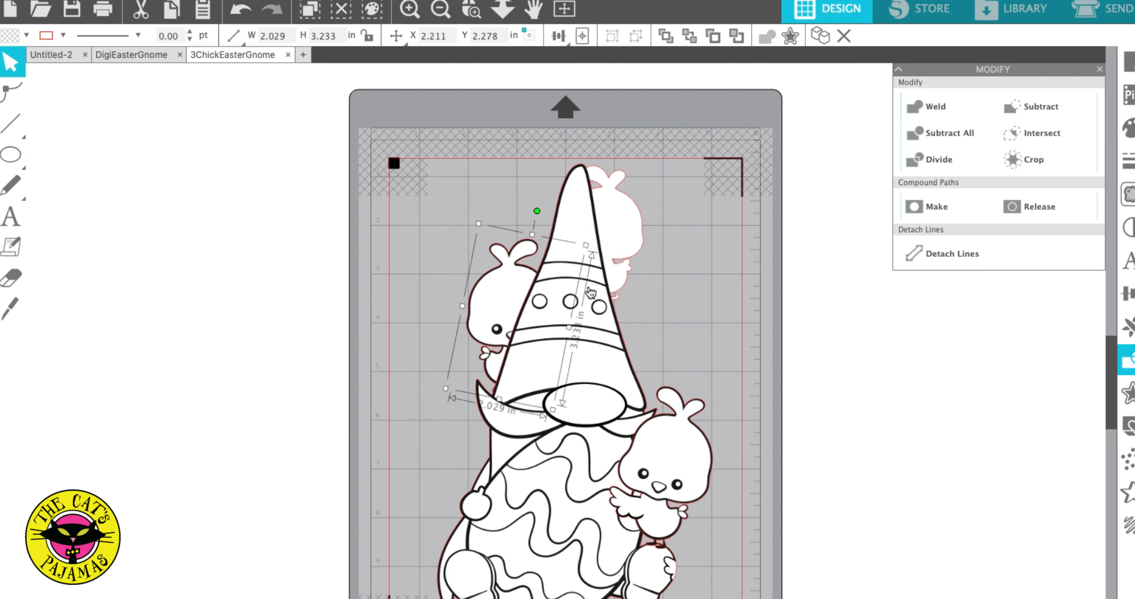
click(592, 305)
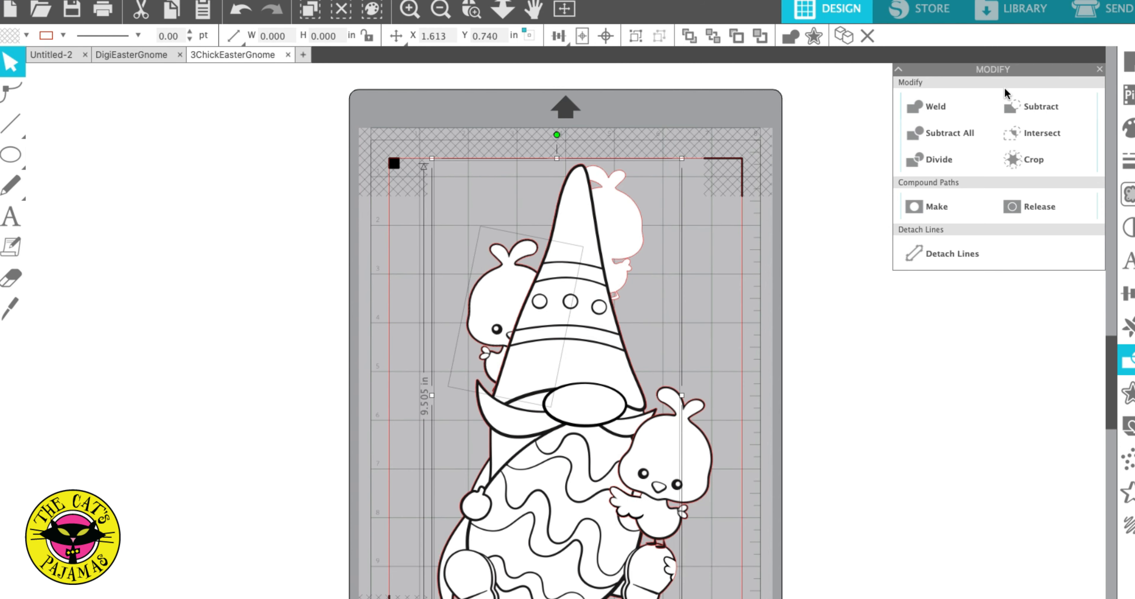
click(930, 109)
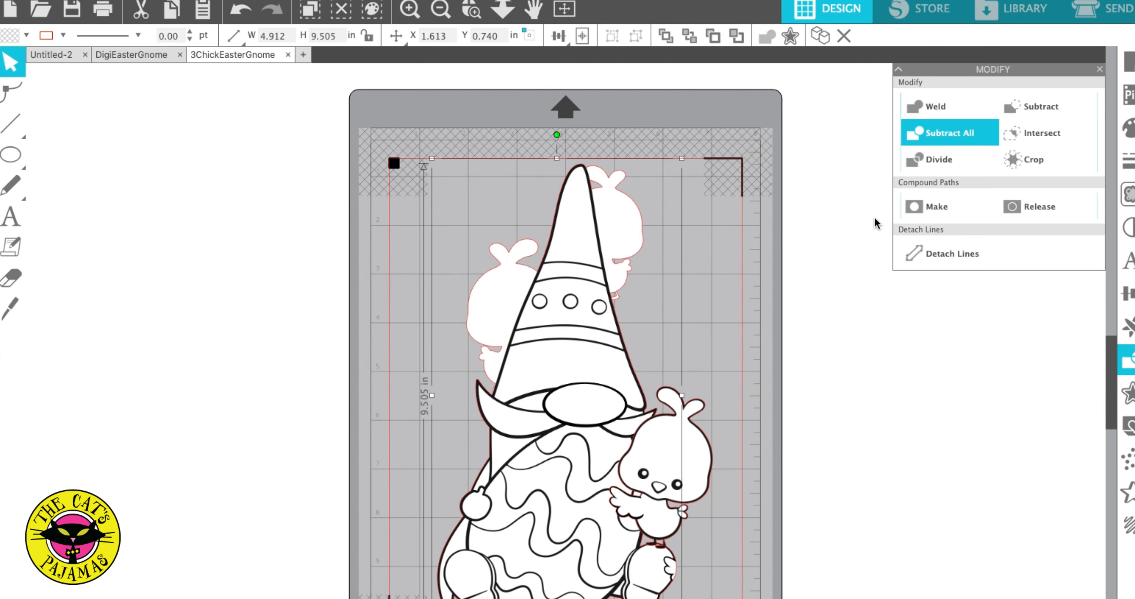
click(695, 460)
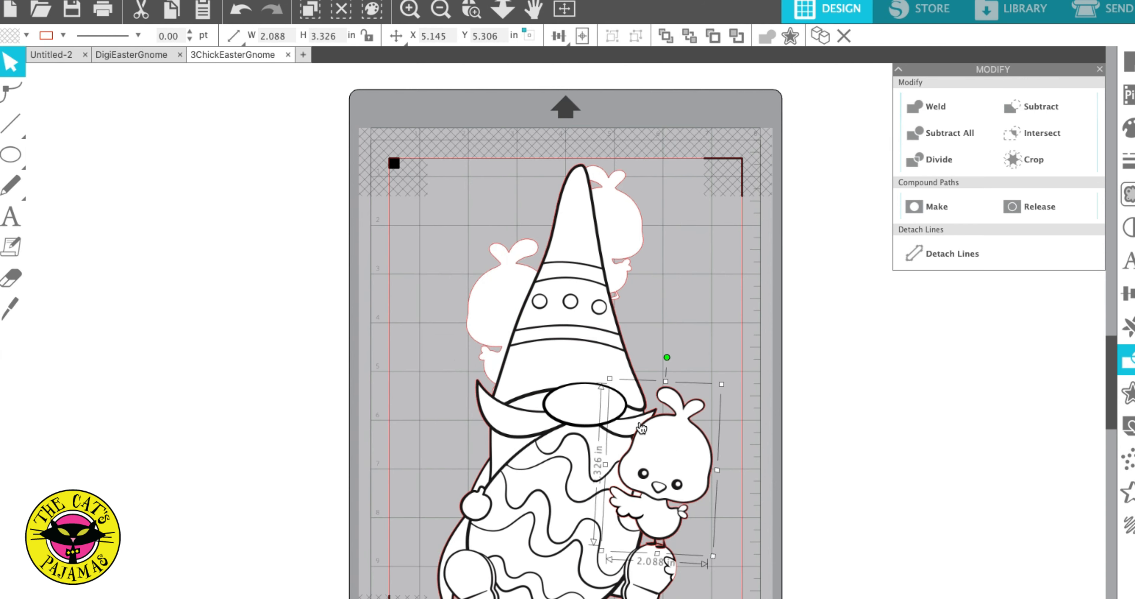
shift+click(539, 487)
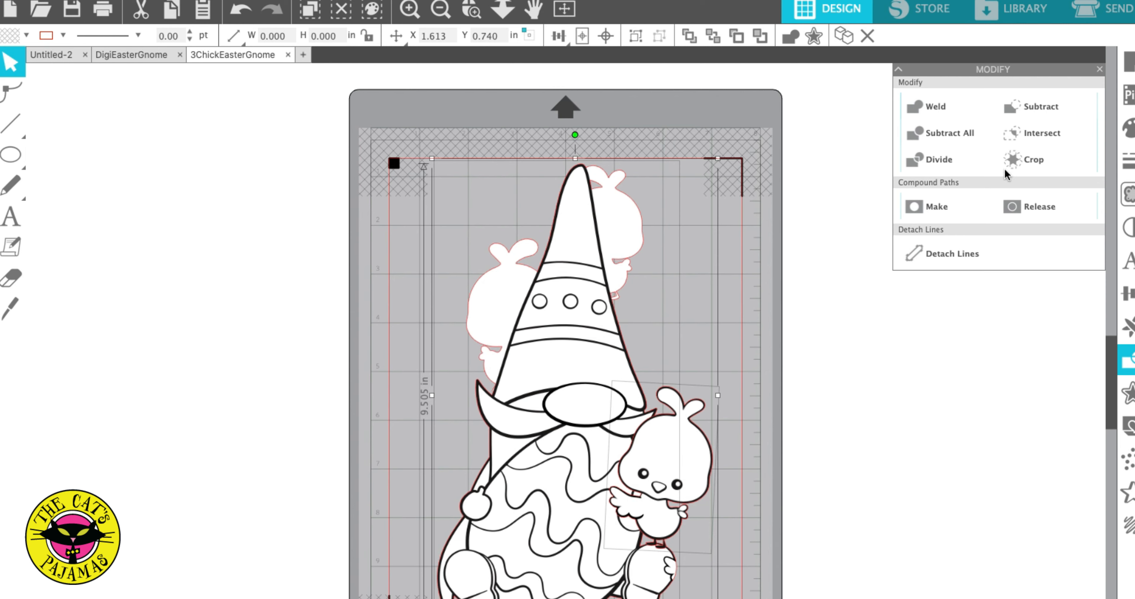
click(959, 108)
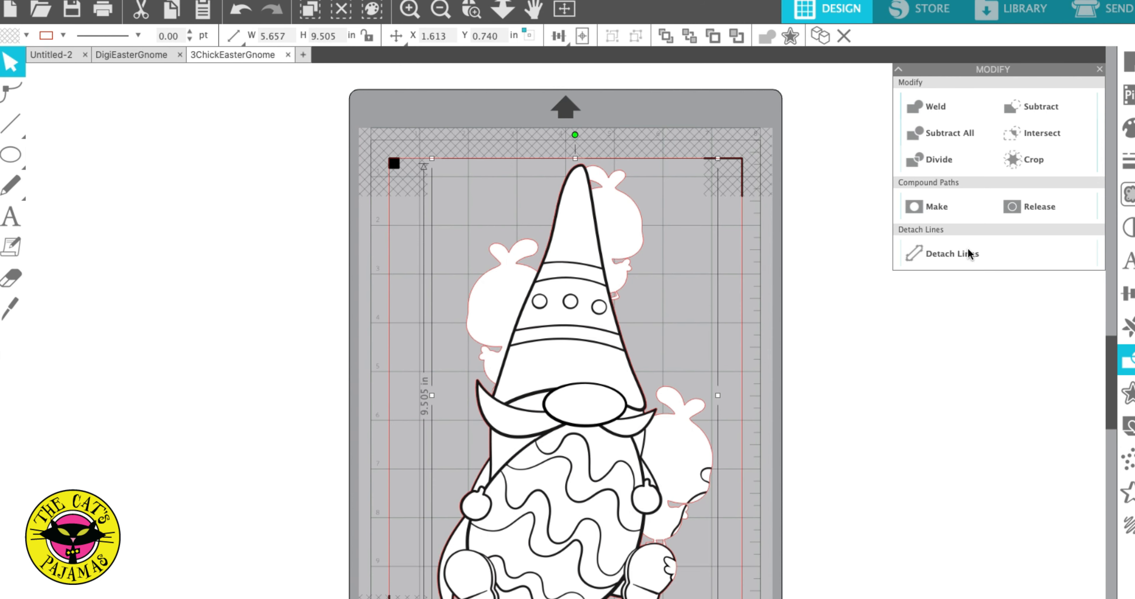
click(1107, 13)
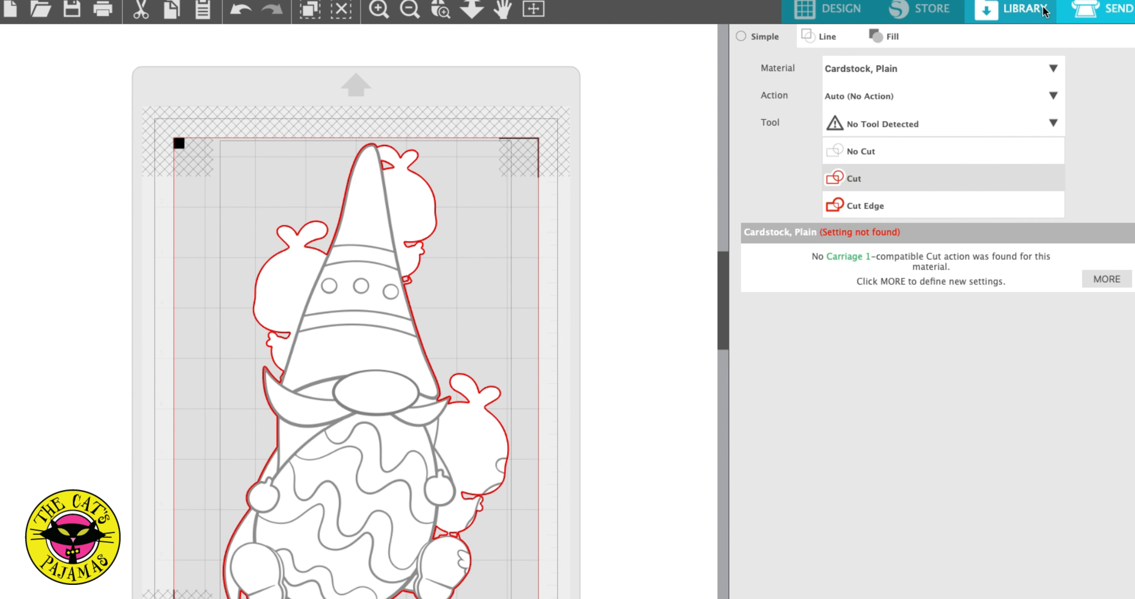
click(853, 22)
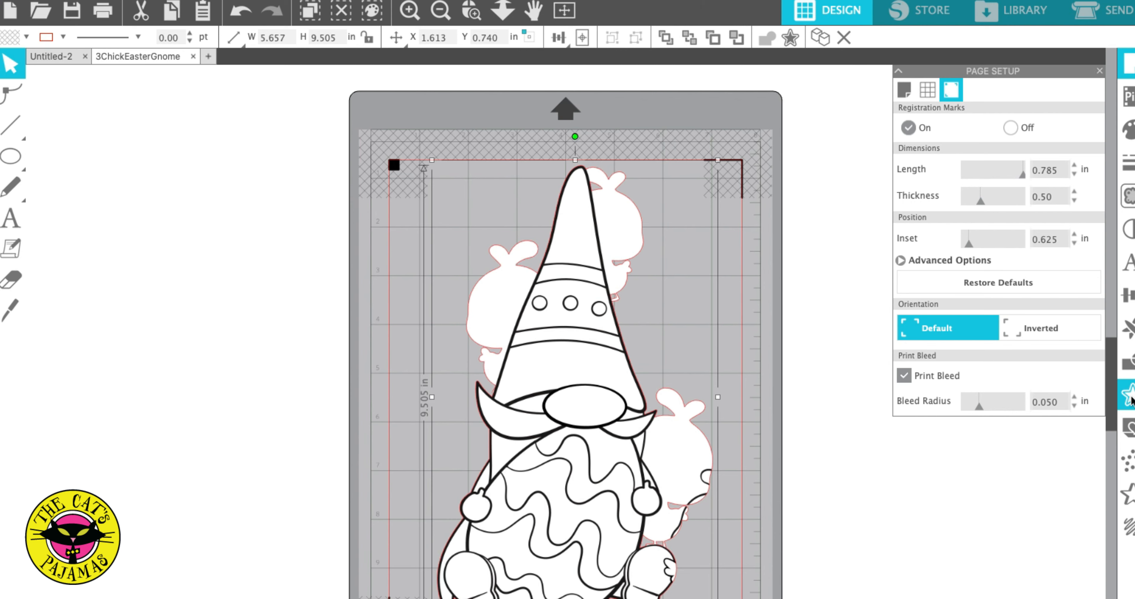
- Add a 0.055 in offset with rounded corners around the welded gnome and chicks, and check the cut lines
click(1130, 397)
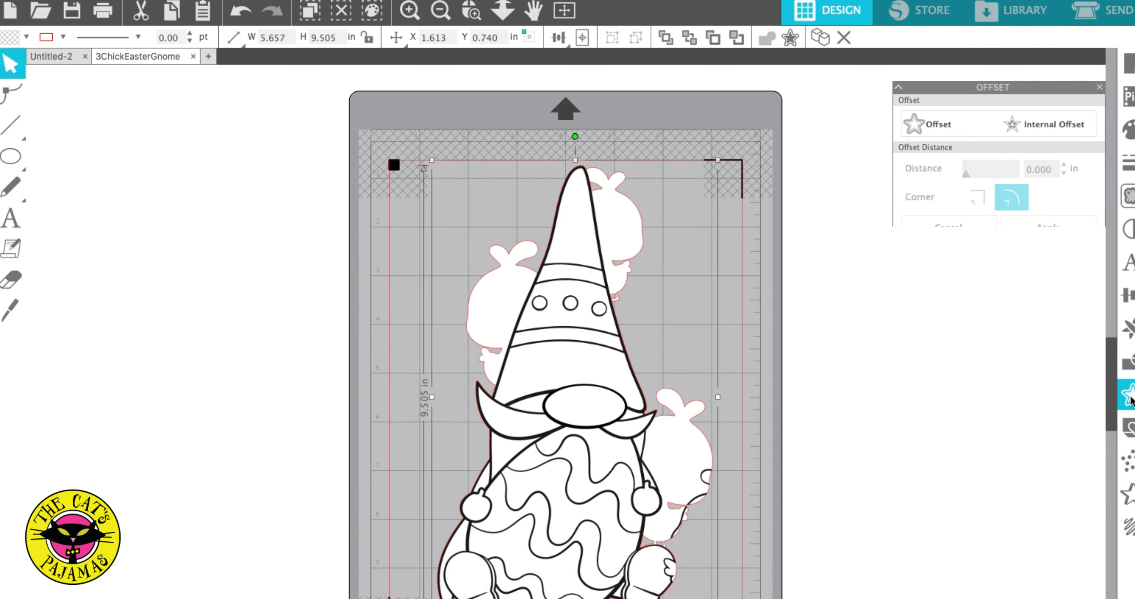
click(940, 116)
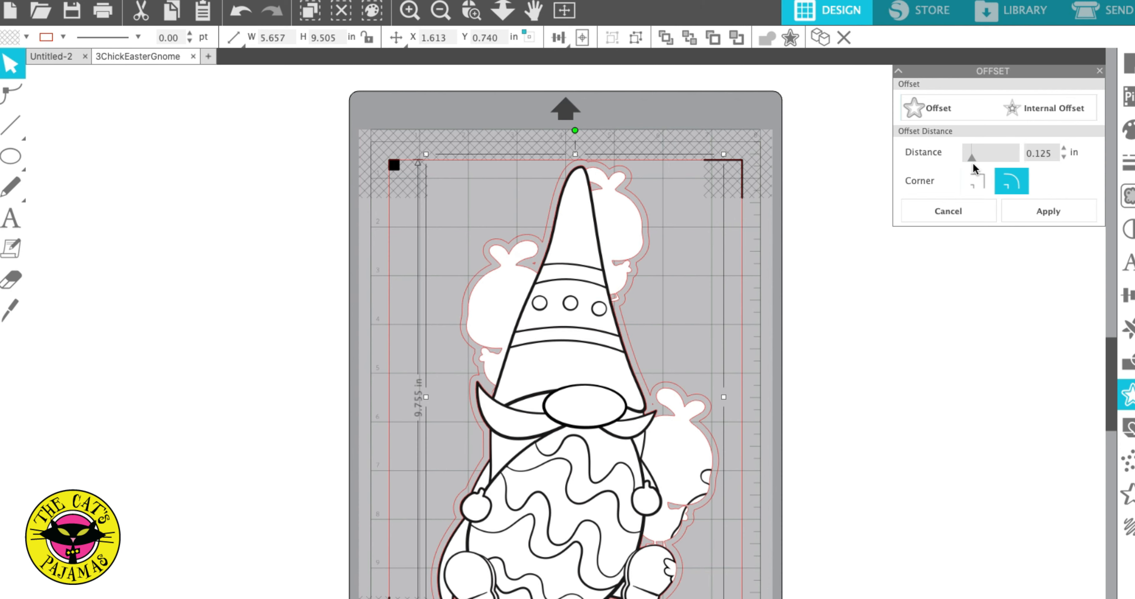
drag(974, 159, 968, 161)
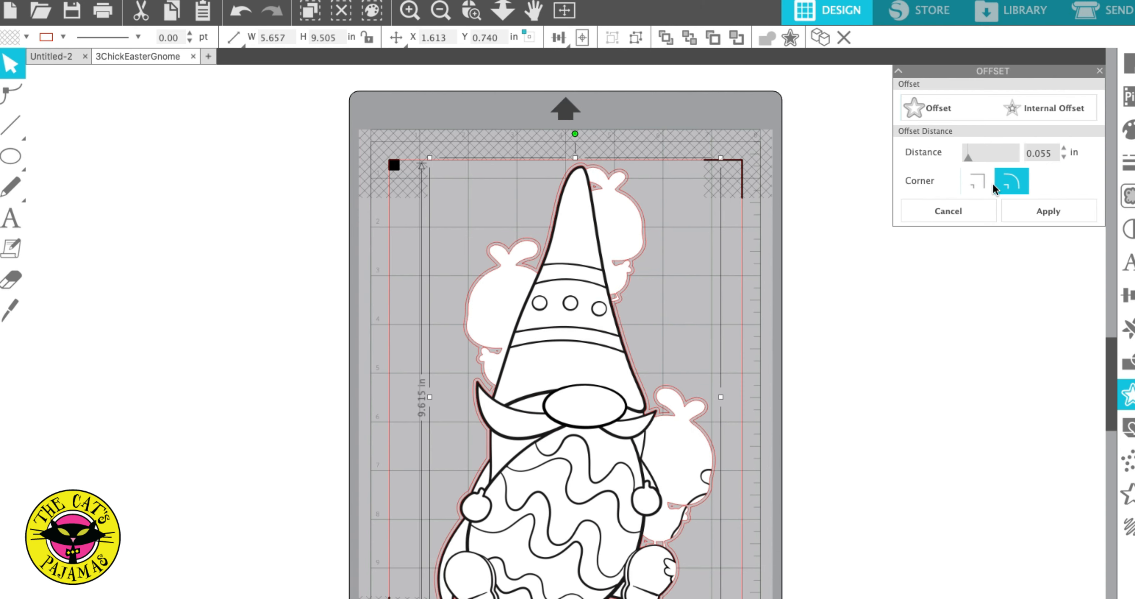
click(1054, 217)
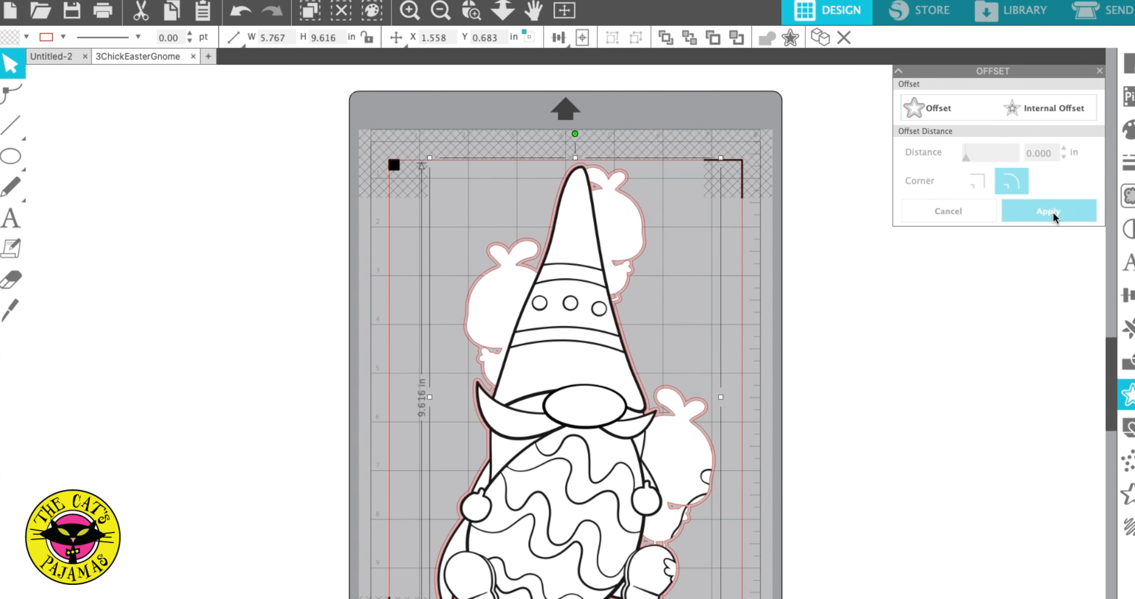
click(1115, 13)
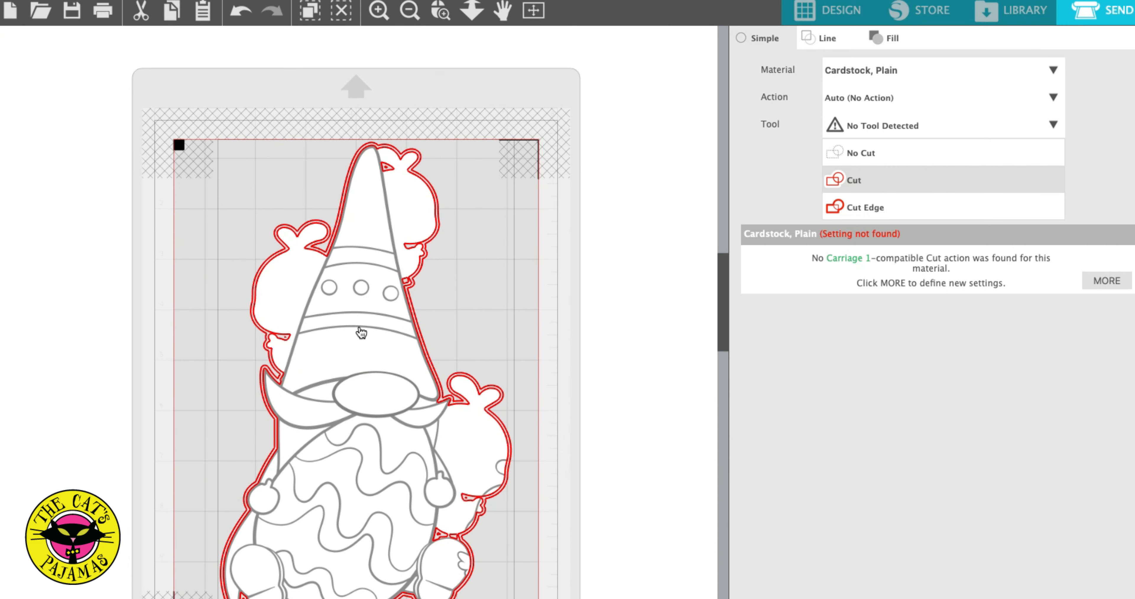
click(842, 20)
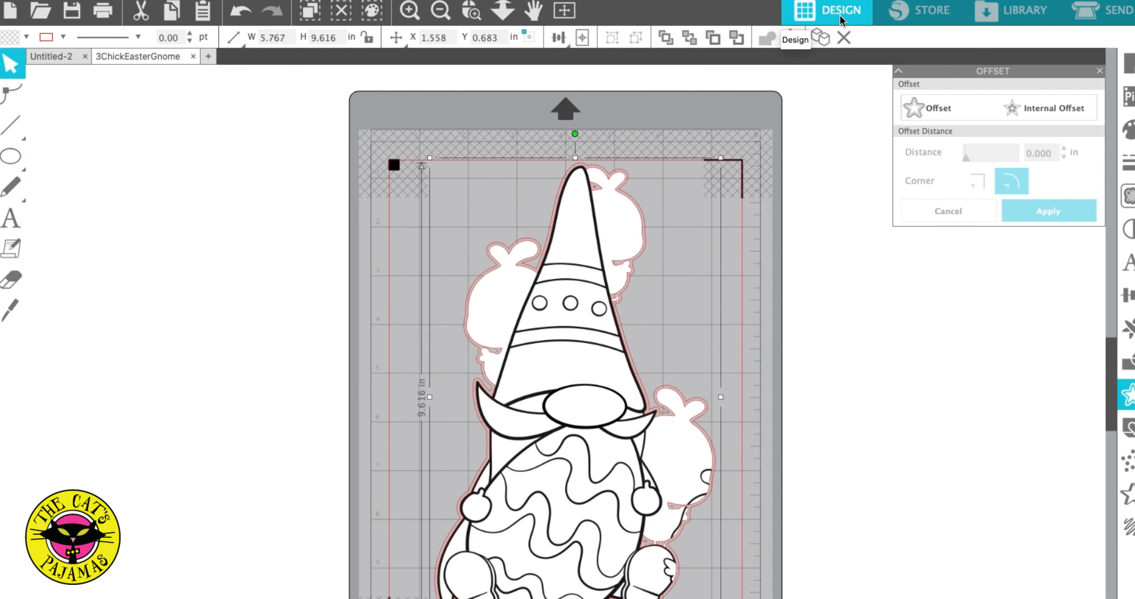
- Move the welded gnome off the mat to its left, and release the compound path of the remaining offset outline
click(632, 381)
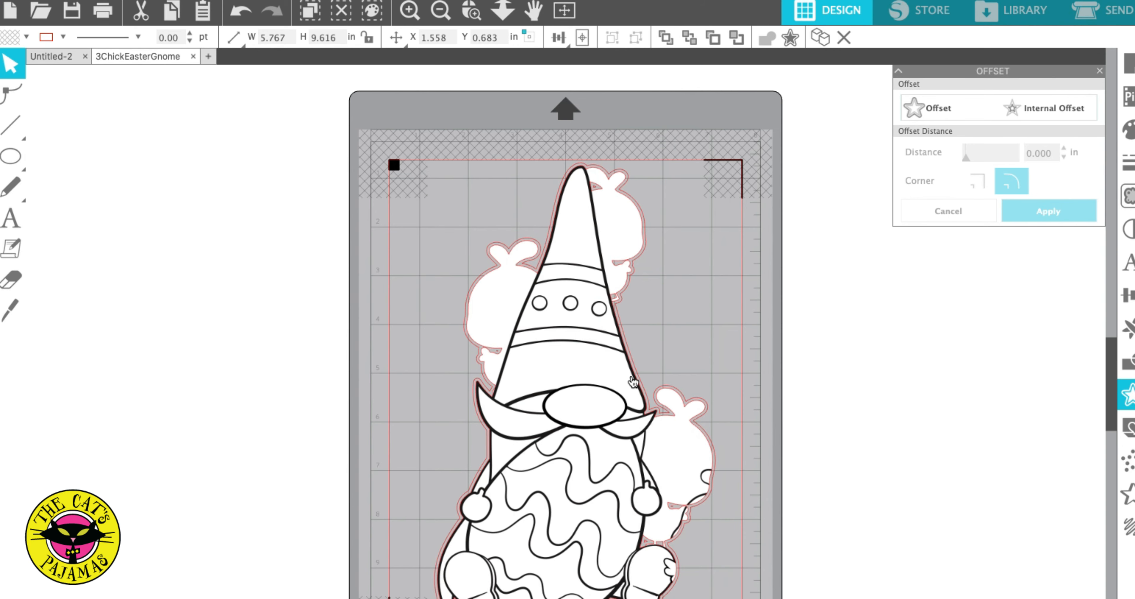
drag(633, 382, 271, 374)
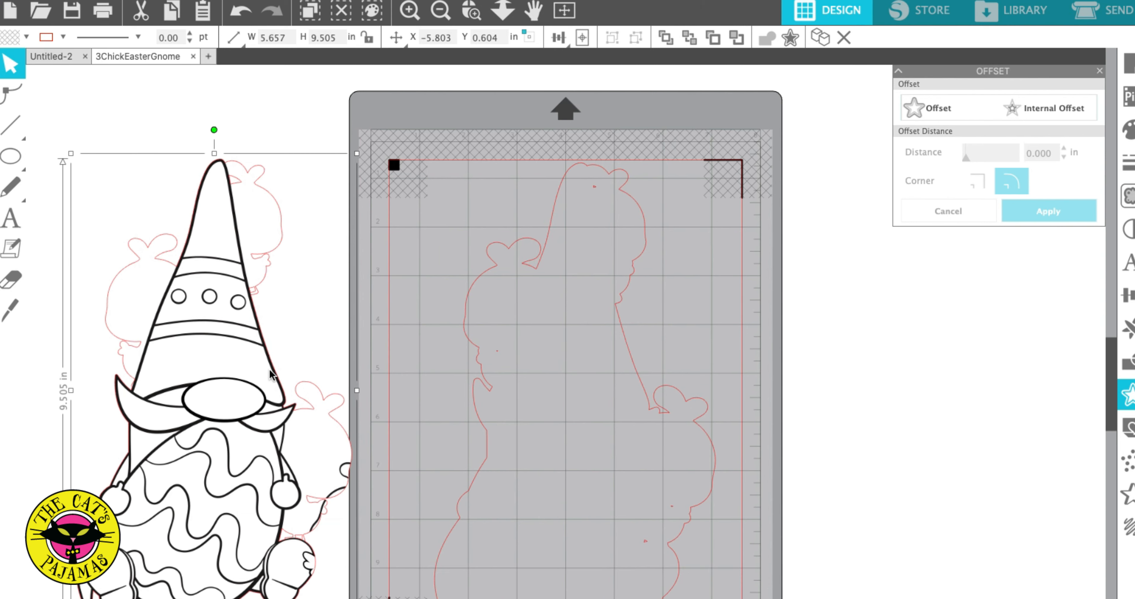
click(646, 547)
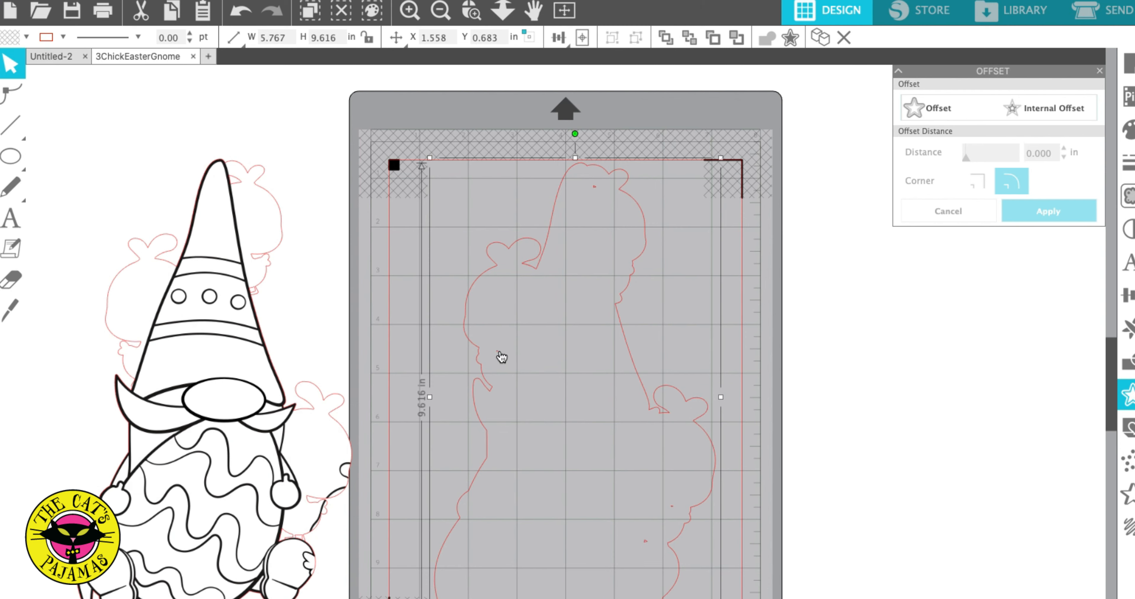
right_click(602, 195)
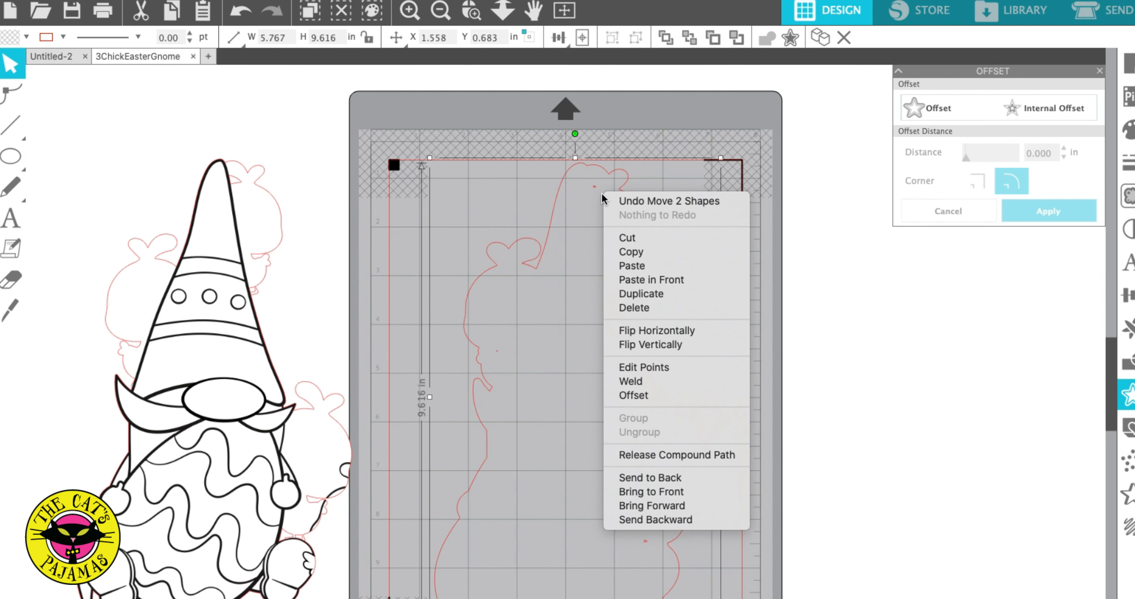
click(668, 455)
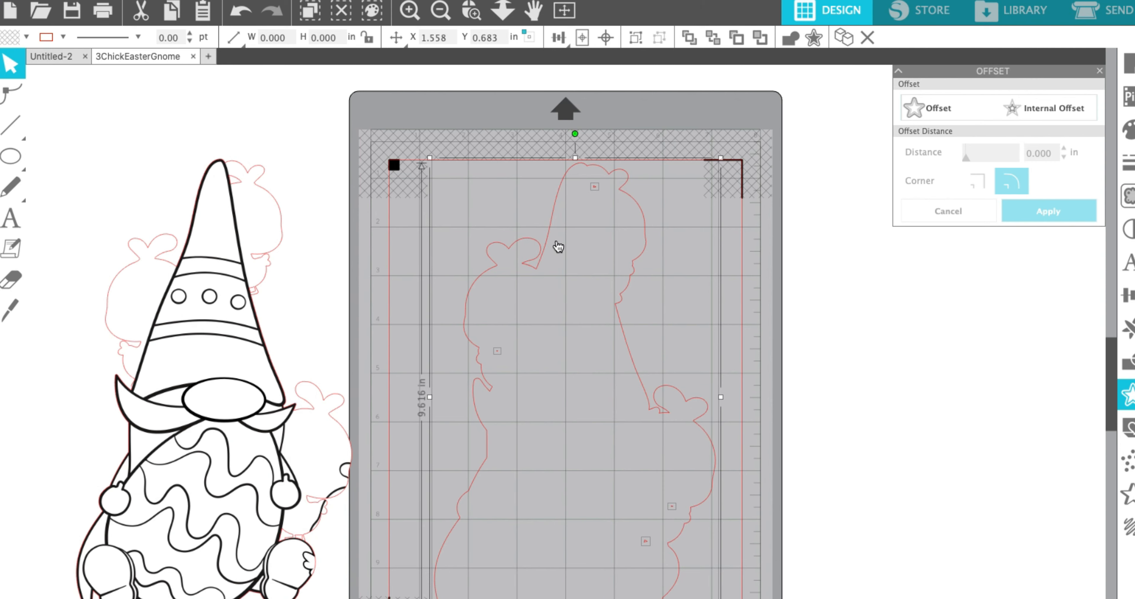
- Delete the four tiny stray shapes inside the offset outline
click(814, 283)
click(598, 190)
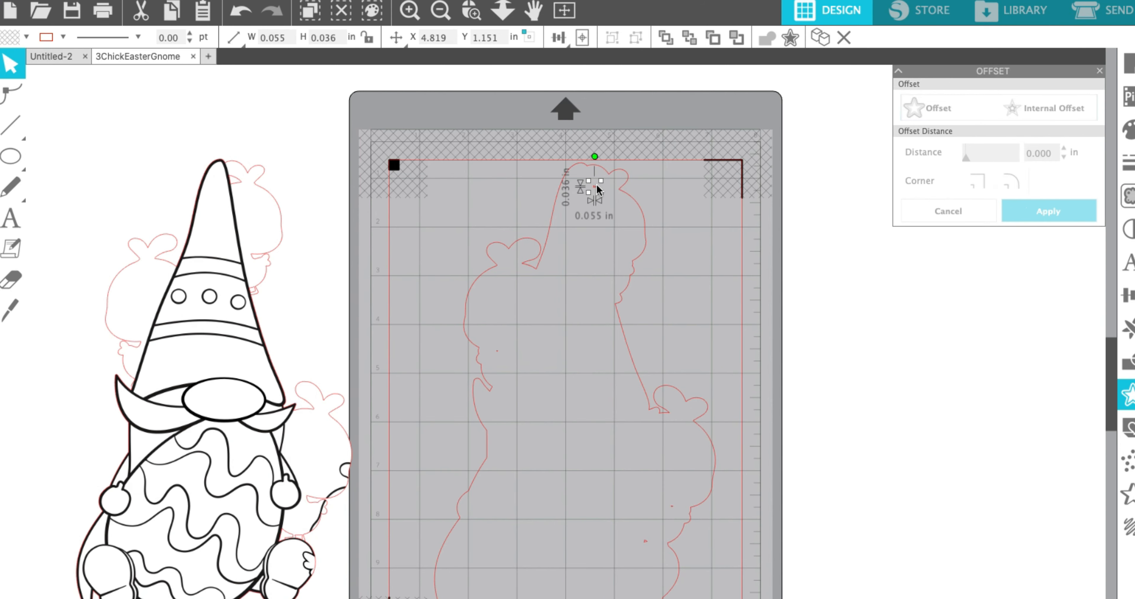
key(Delete)
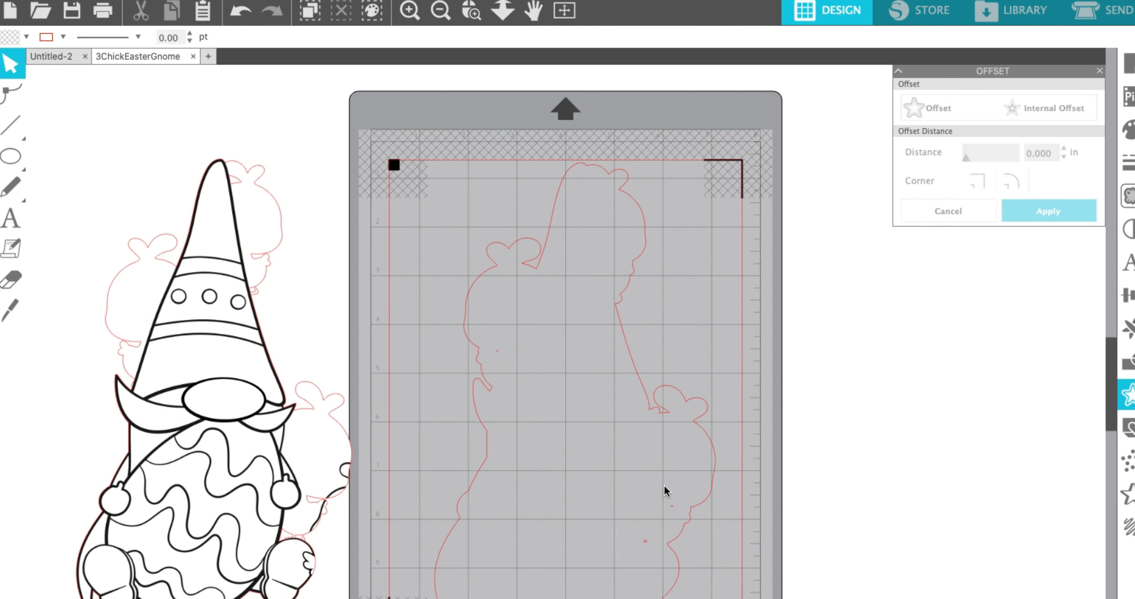
click(647, 542)
key(Delete)
click(672, 508)
key(Delete)
click(497, 351)
key(Delete)
- Check the cut lines of the cleaned outline, and cancel opening another file
click(1104, 18)
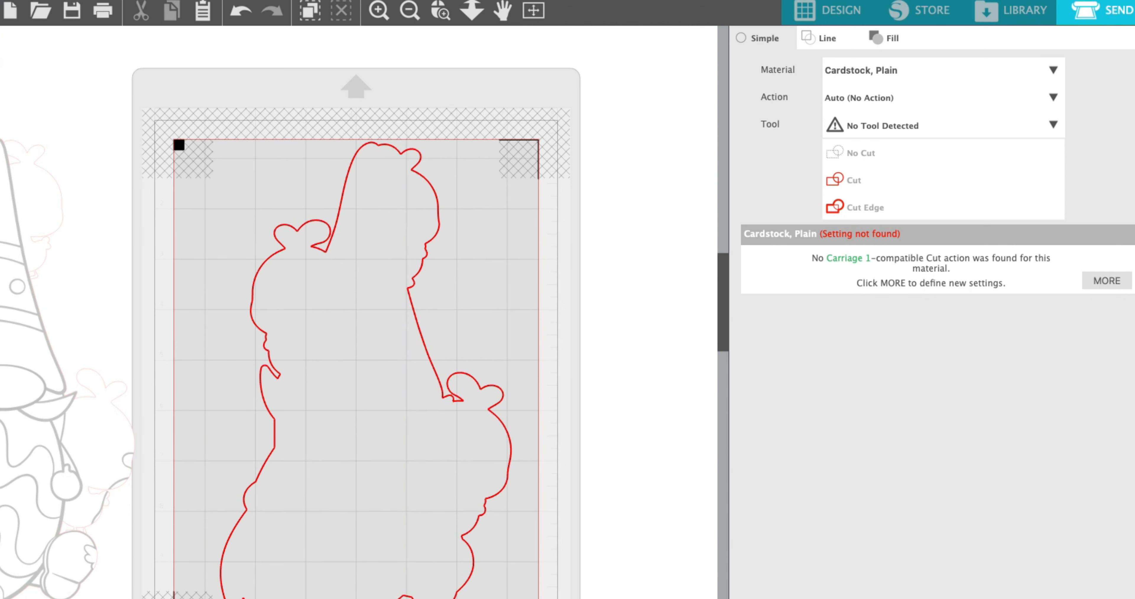
scroll(599, 348, down, 5)
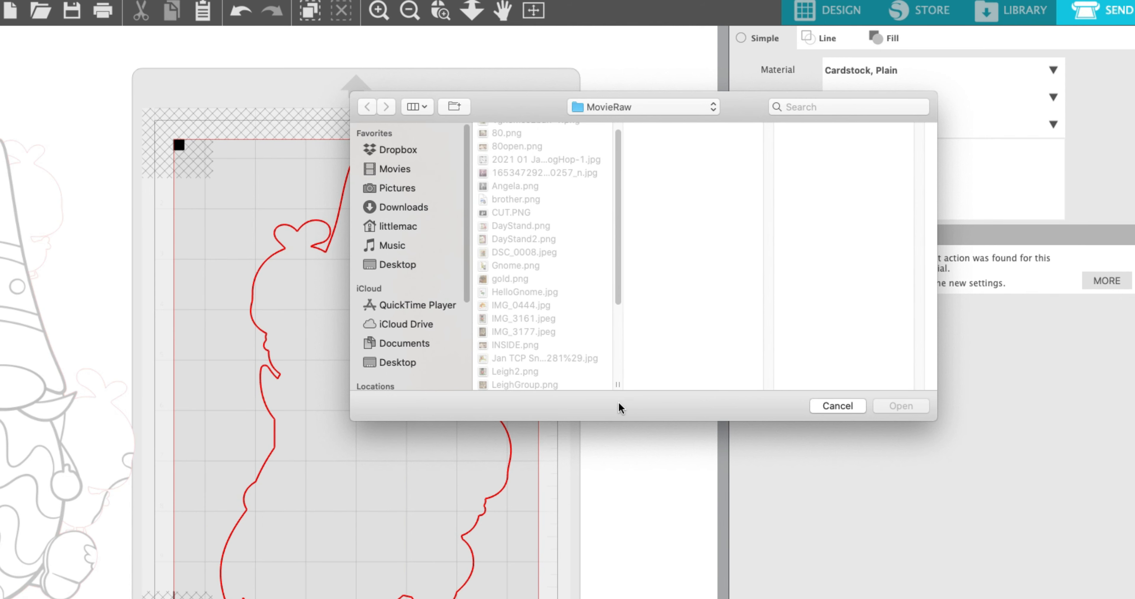
click(839, 406)
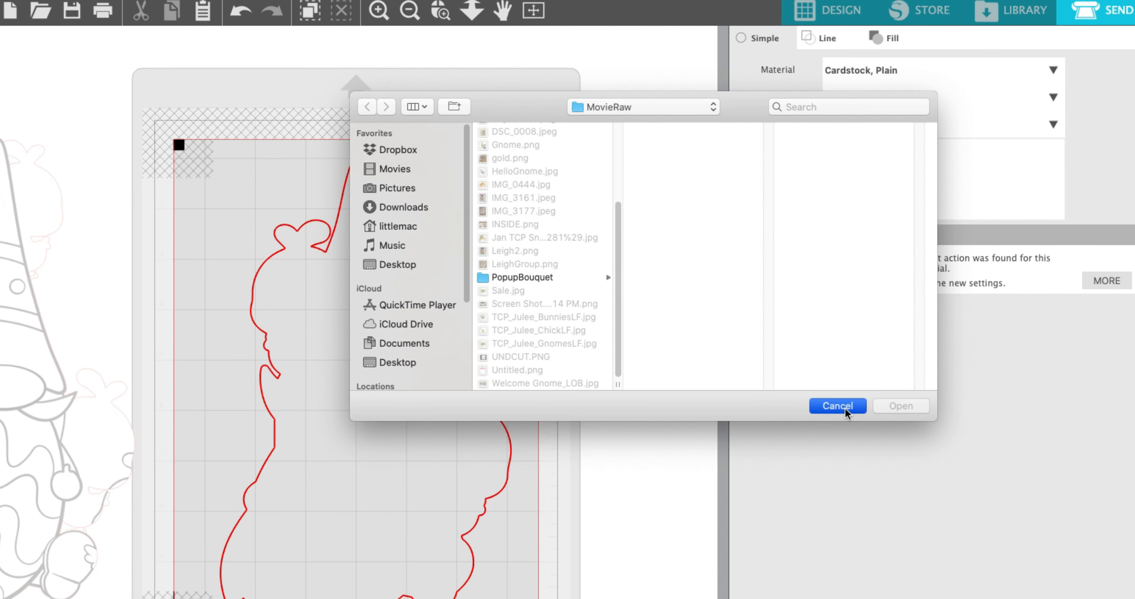